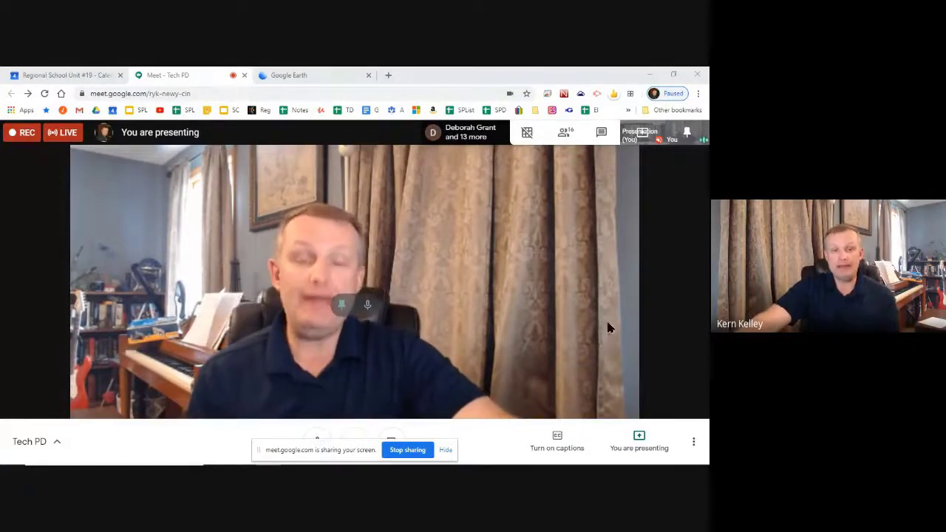
Step: Open meet.google.com in a new browser tab and view the dialog for joining or starting a meeting
{"action": "left_click", "coordinate": [388, 75]}
{"action": "type", "text": "meet"}
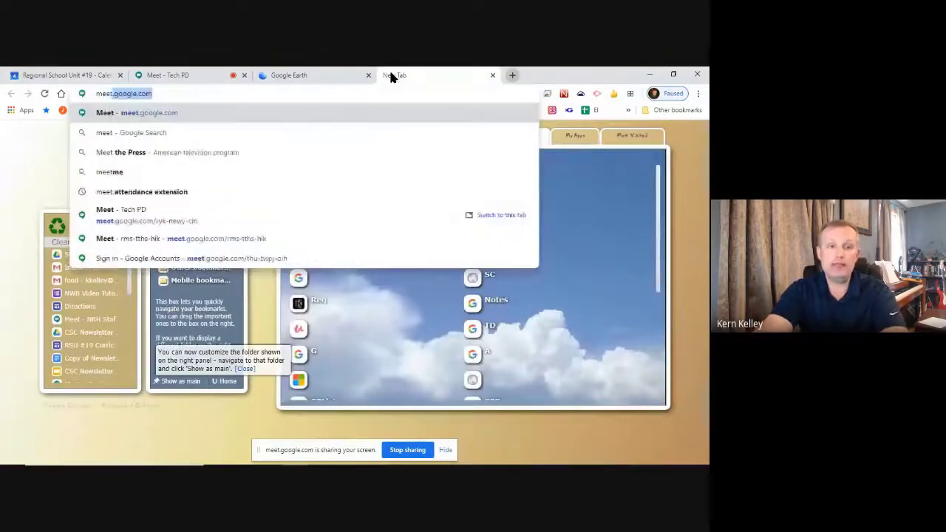
{"action": "key", "text": "Return"}
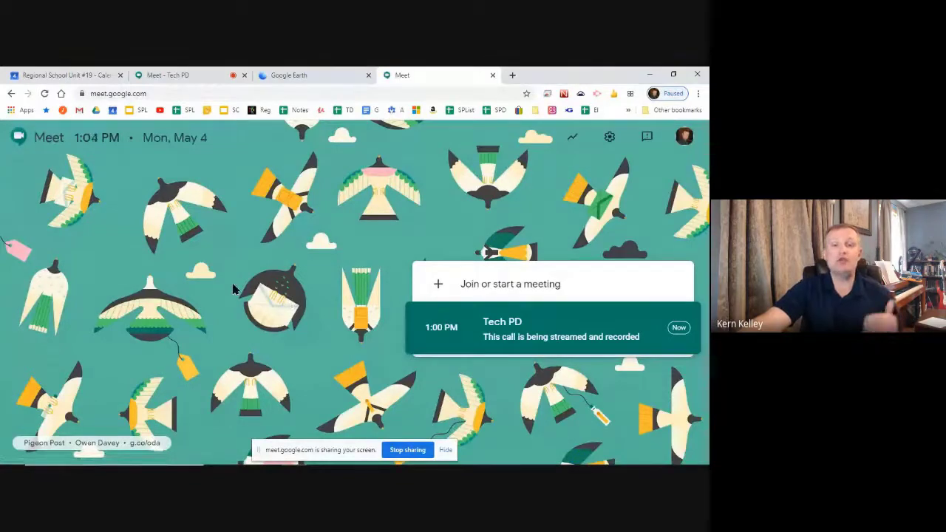
{"action": "left_click", "coordinate": [516, 287]}
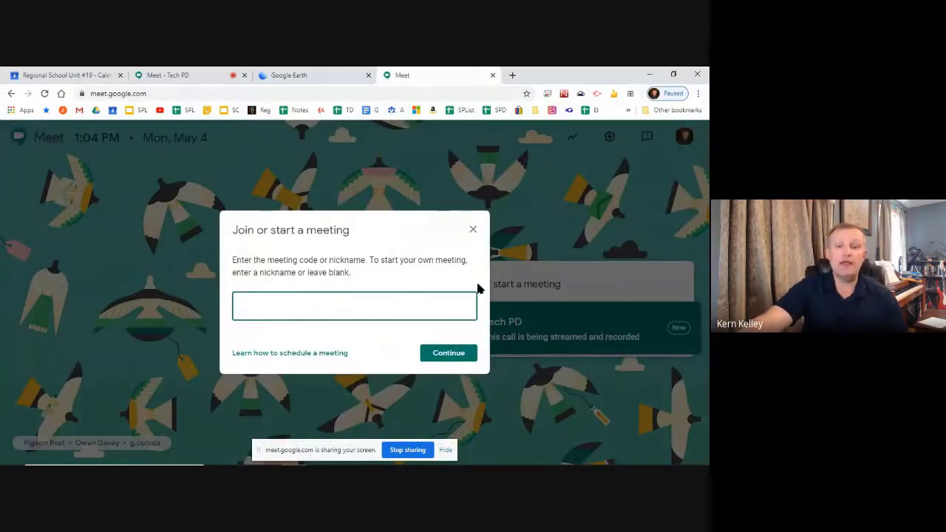
{"action": "left_click", "coordinate": [473, 230]}
Step: Return to the Tech PD call and look over its options for streaming, recording and layout
{"action": "left_click", "coordinate": [171, 75]}
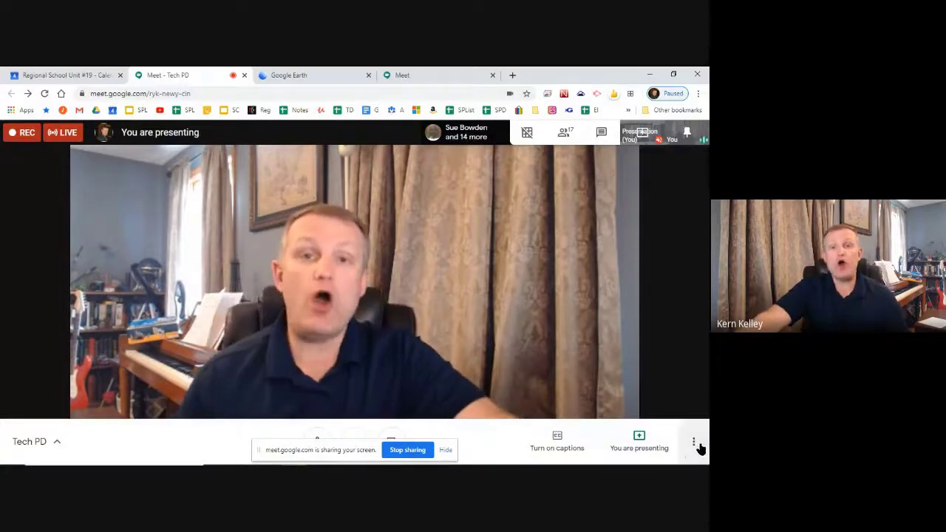
{"action": "left_click", "coordinate": [694, 443]}
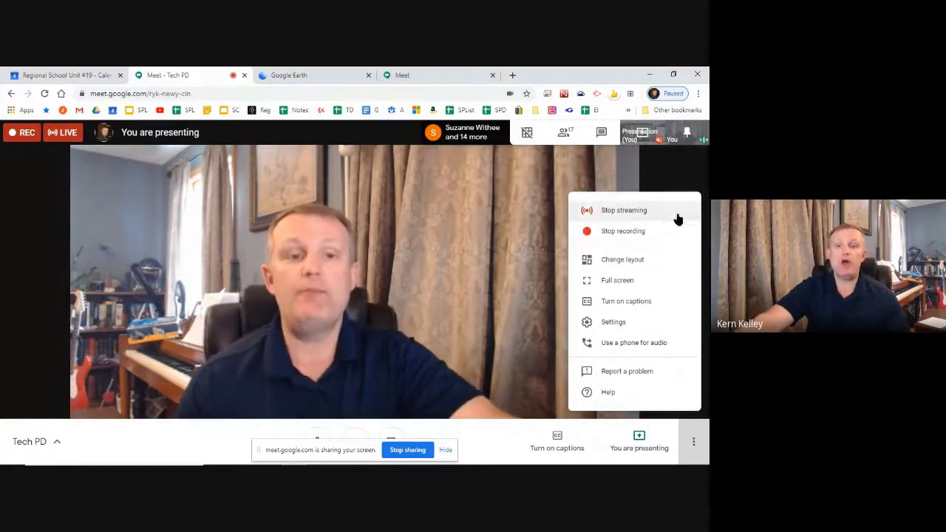
{"action": "left_click", "coordinate": [159, 312]}
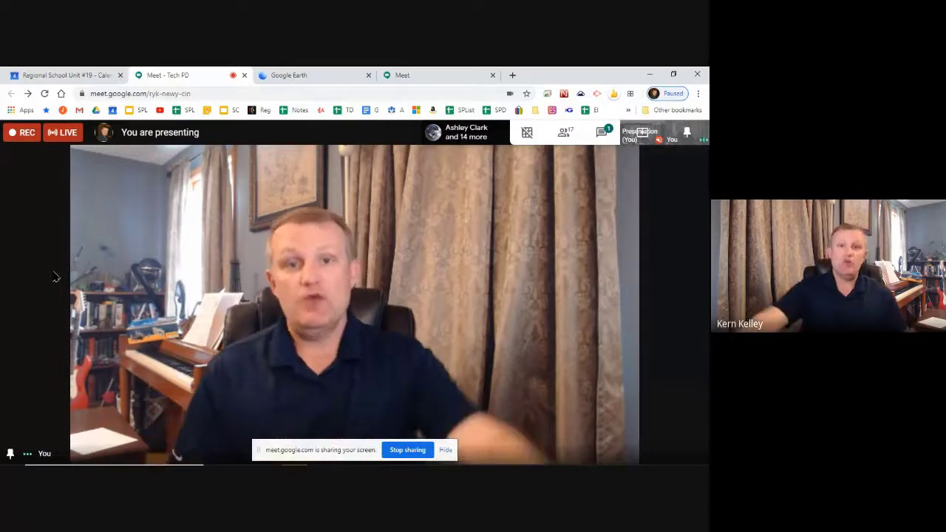
Step: Try the nickname Lesson 4 for a new meeting, cancelling before it starts, and return to the Tech PD call
{"action": "left_click", "coordinate": [437, 74]}
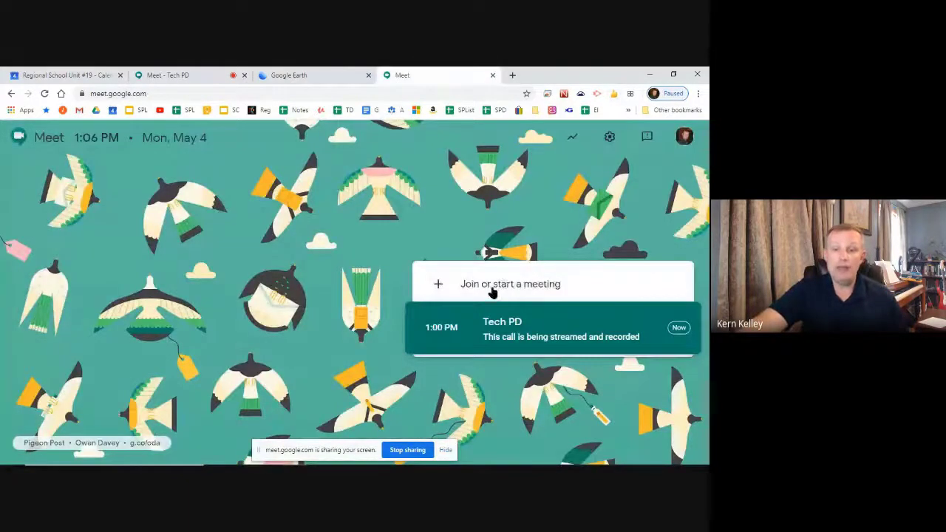
{"action": "left_click", "coordinate": [517, 285]}
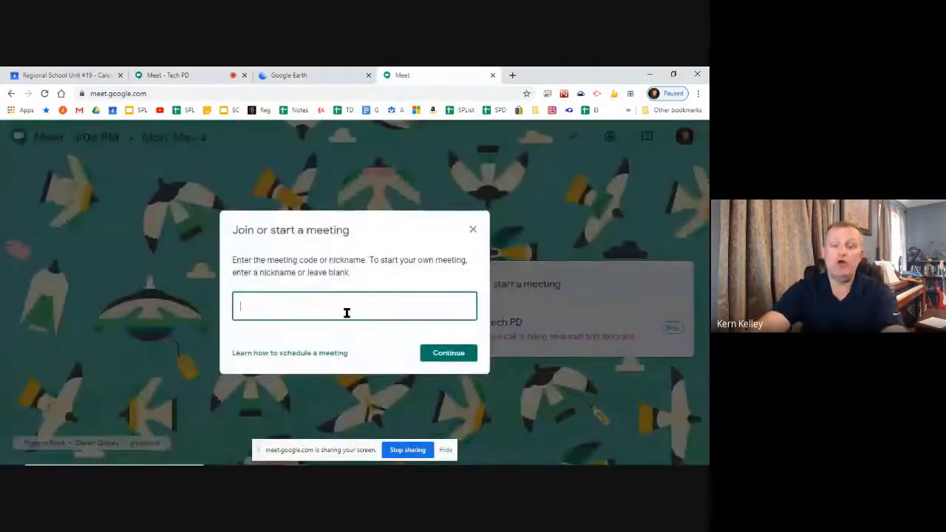
{"action": "type", "text": "Lesson 4"}
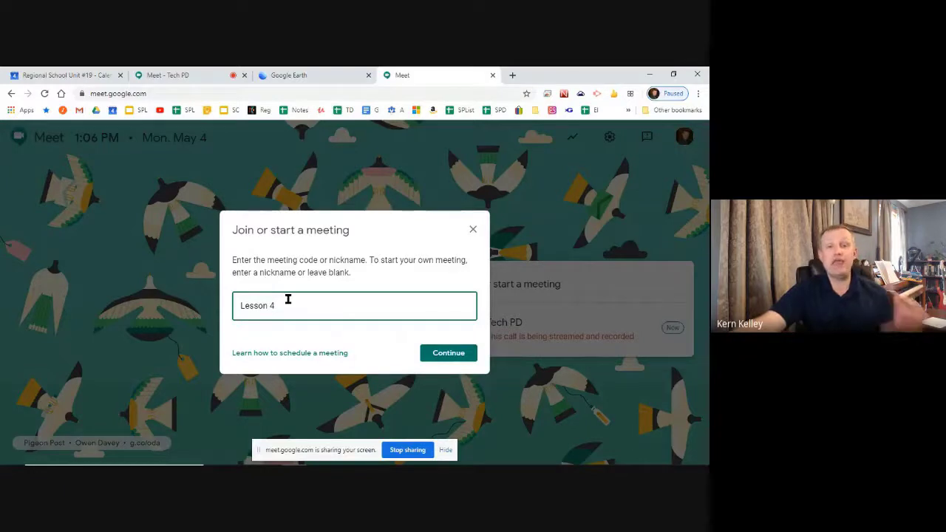
{"action": "left_click", "coordinate": [473, 230]}
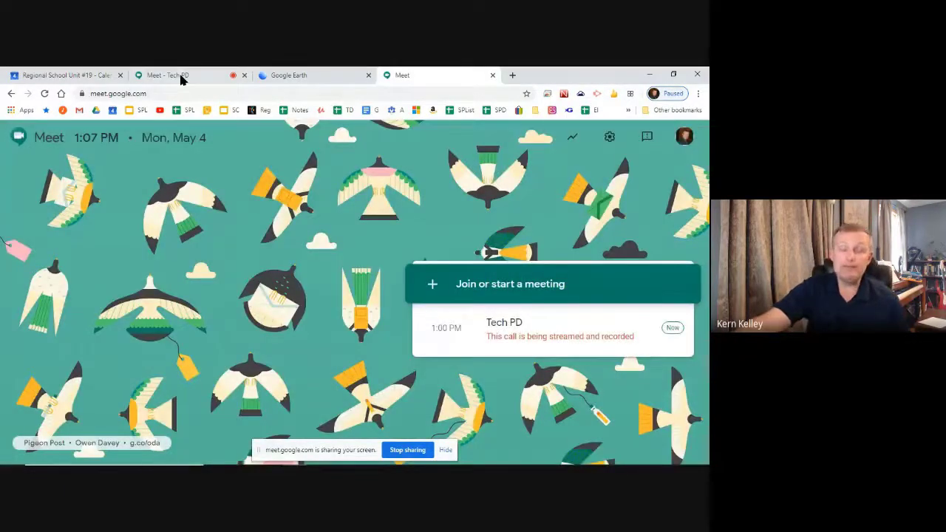
{"action": "left_click", "coordinate": [181, 76]}
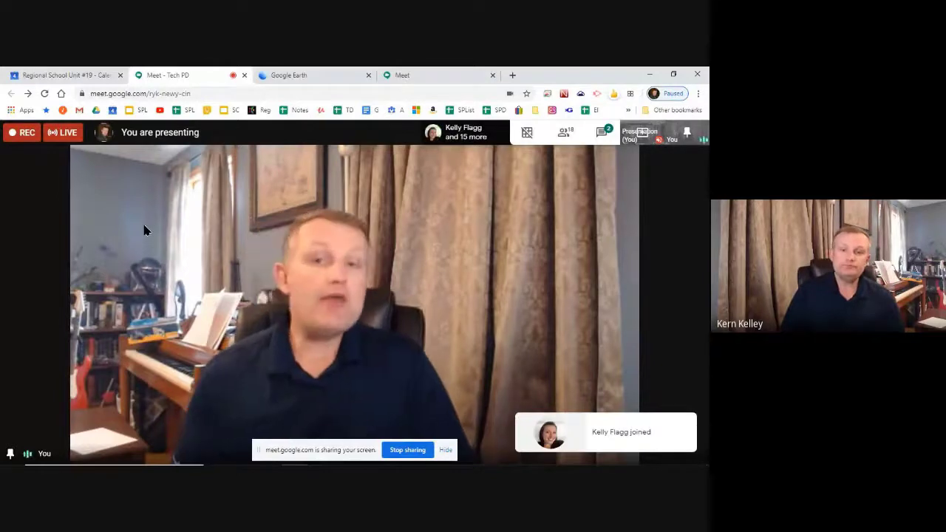
{"action": "mouse_move", "coordinate": [446, 385]}
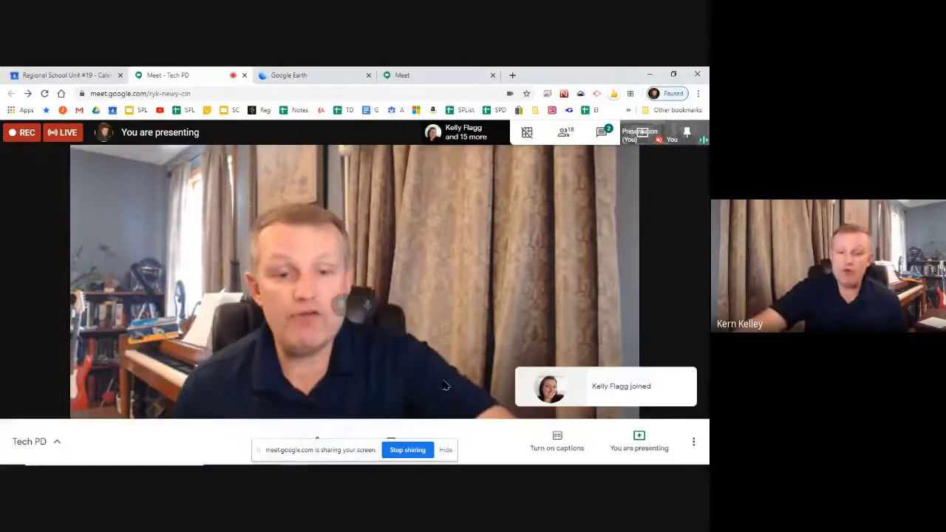
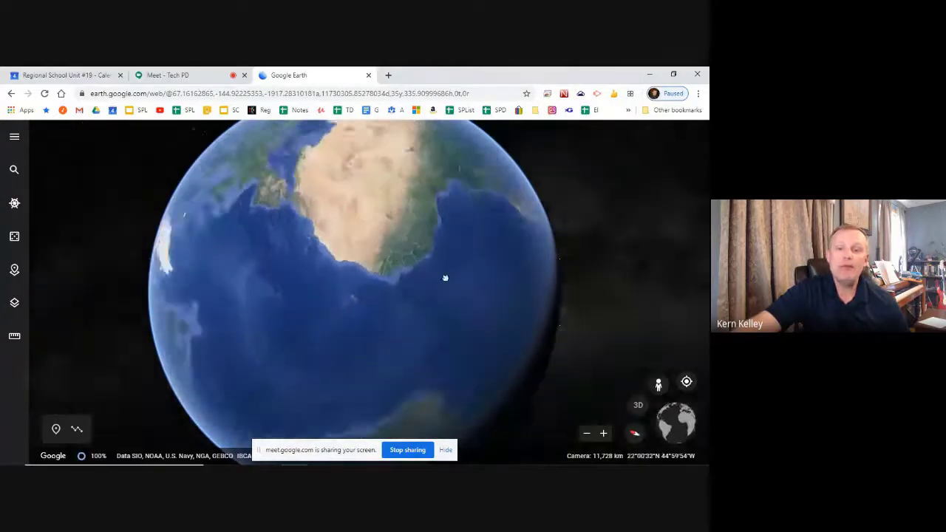
Step: Rotate the Google Earth globe to centre North America and look over the list of available features
{"action": "left_click_drag", "start_coordinate": [184, 318], "coordinate": [443, 247]}
{"action": "left_click_drag", "start_coordinate": [299, 294], "coordinate": [389, 276]}
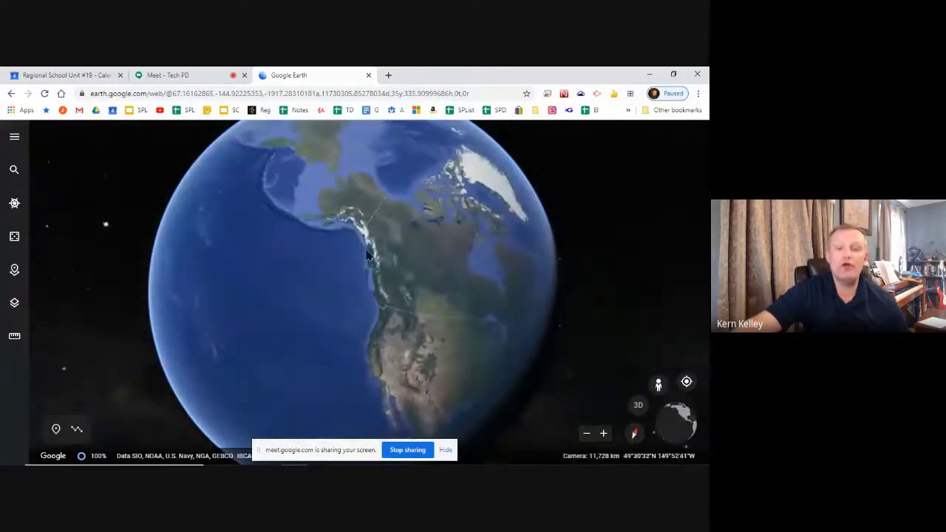
{"action": "scroll", "coordinate": [367, 256], "scroll_direction": "up", "scroll_amount": 5}
{"action": "scroll", "coordinate": [446, 258], "scroll_direction": "down", "scroll_amount": 5}
{"action": "left_click_drag", "start_coordinate": [475, 261], "coordinate": [409, 302]}
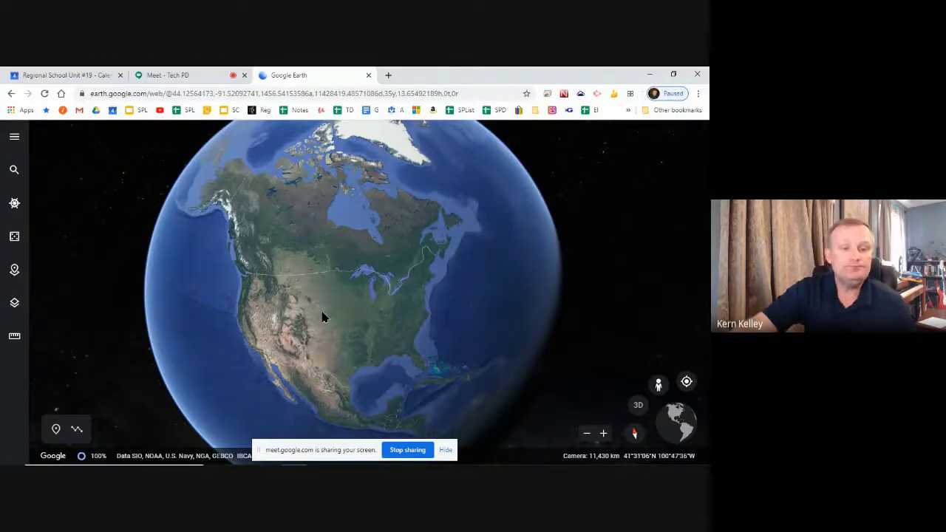
{"action": "left_click", "coordinate": [14, 137]}
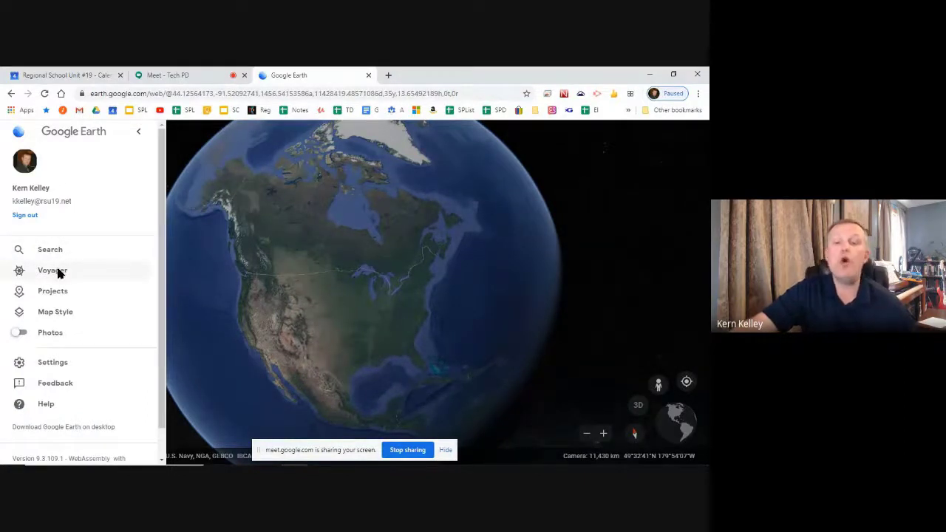
{"action": "left_click", "coordinate": [138, 130]}
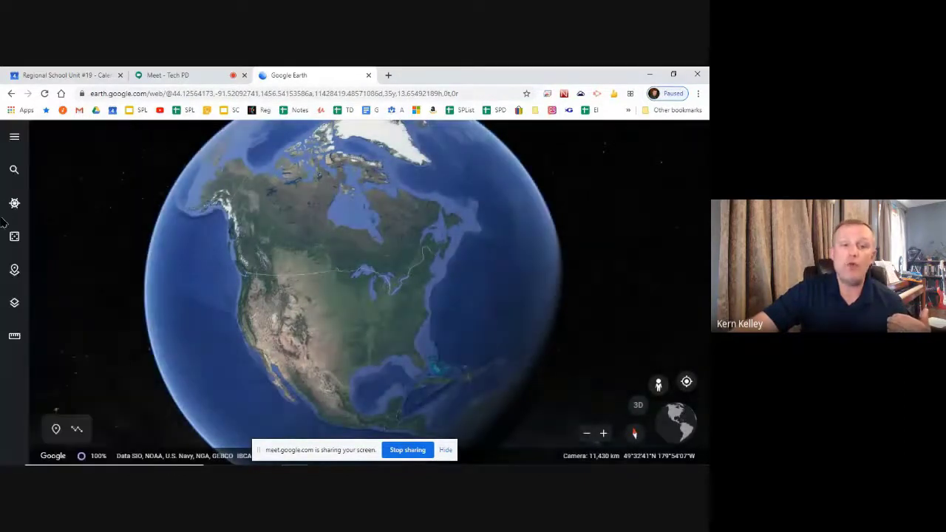
Step: Search Google Earth for Nokomis Regional High School and fly to its location
{"action": "left_click", "coordinate": [14, 171]}
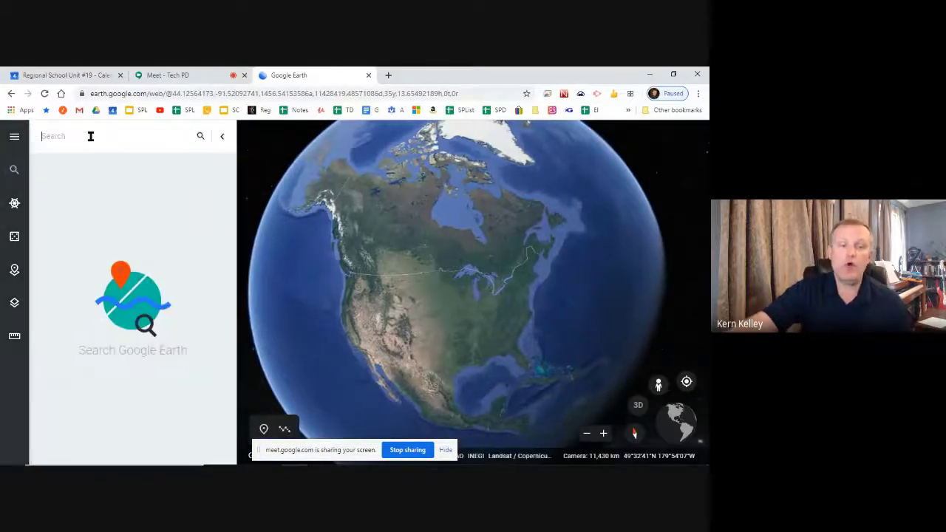
{"action": "type", "text": "Noko"}
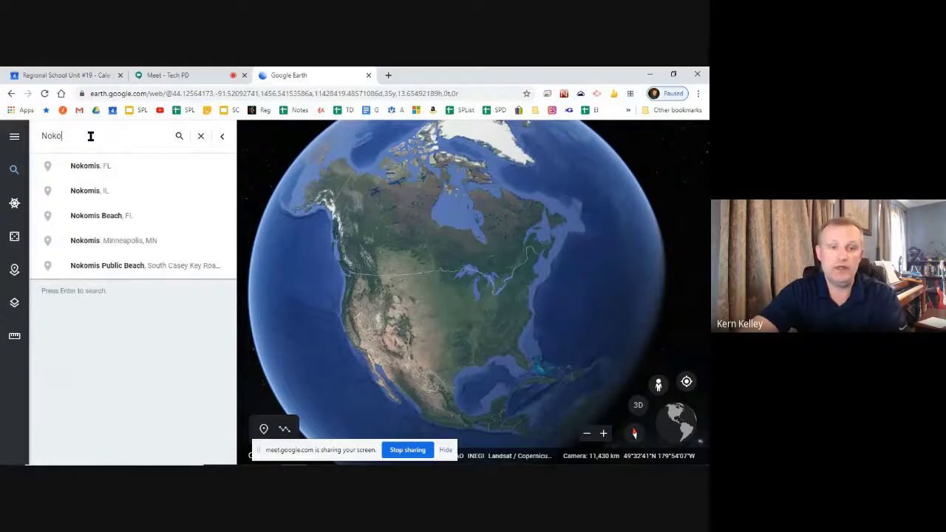
{"action": "key", "text": "BackSpace"}
{"action": "type", "text": "omis Regional"}
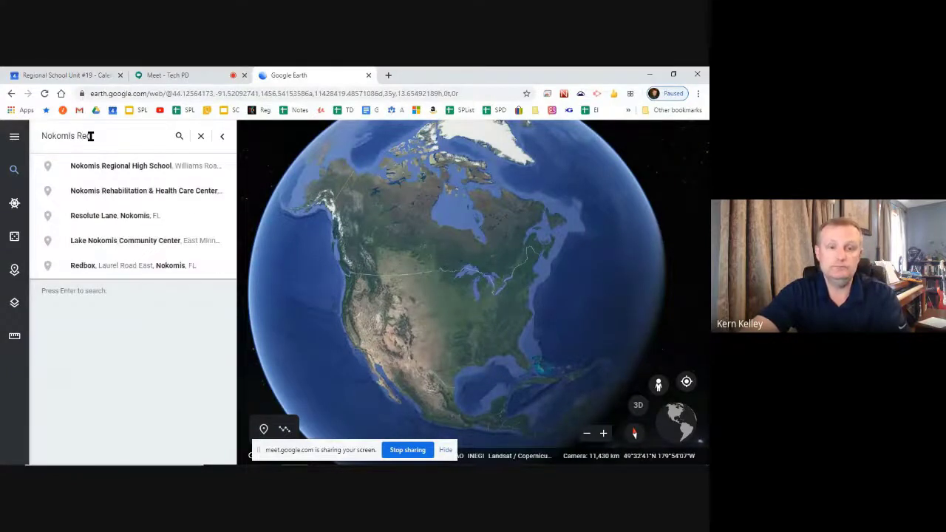
{"action": "left_click", "coordinate": [155, 174]}
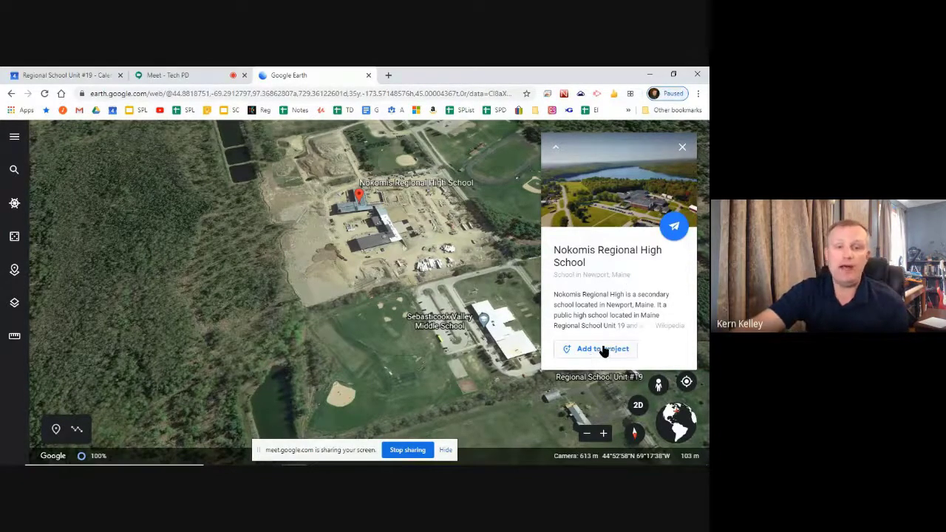
Step: Find The Geometry of Castles among the featured Voyager stories and start its tour
{"action": "left_click", "coordinate": [15, 205]}
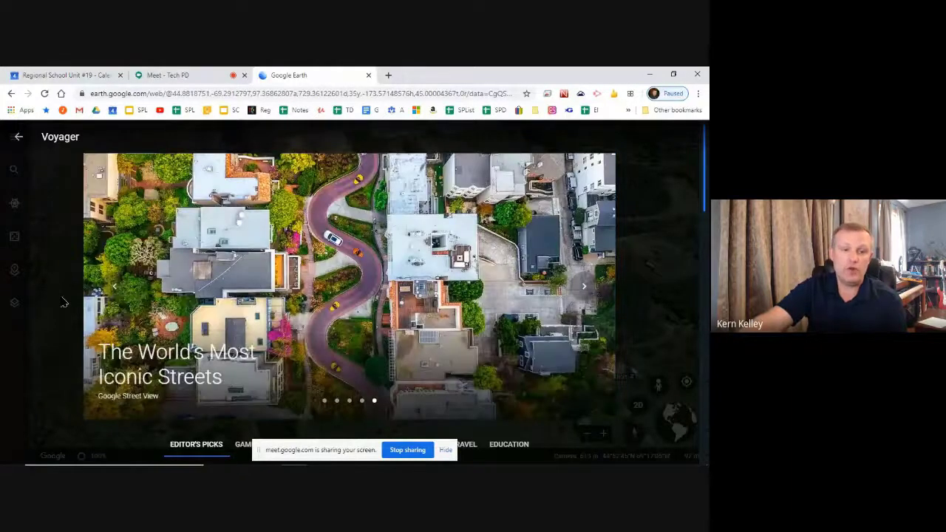
{"action": "left_click", "coordinate": [116, 285]}
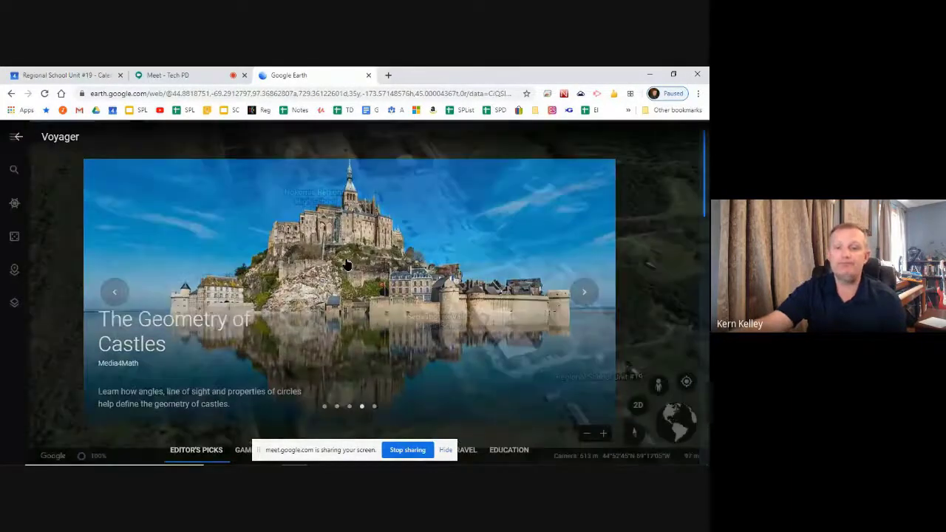
{"action": "left_click", "coordinate": [336, 268]}
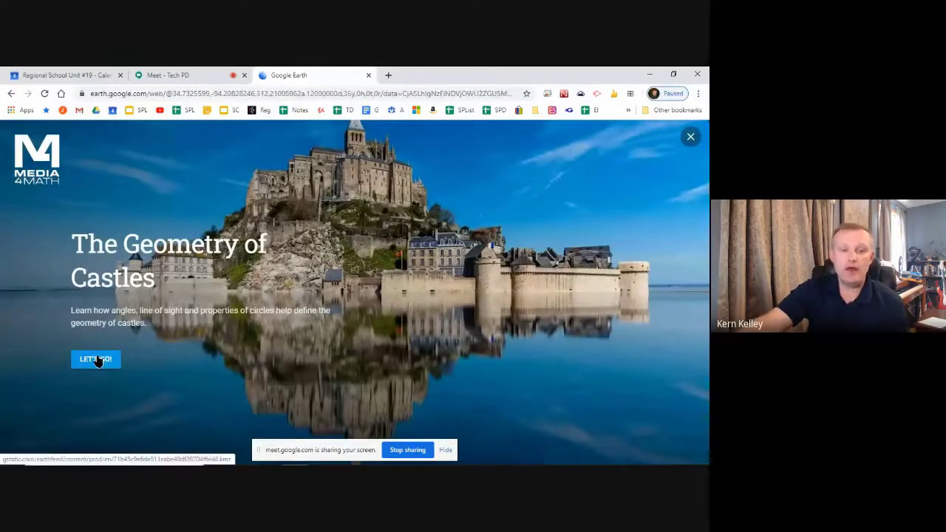
{"action": "left_click", "coordinate": [96, 359]}
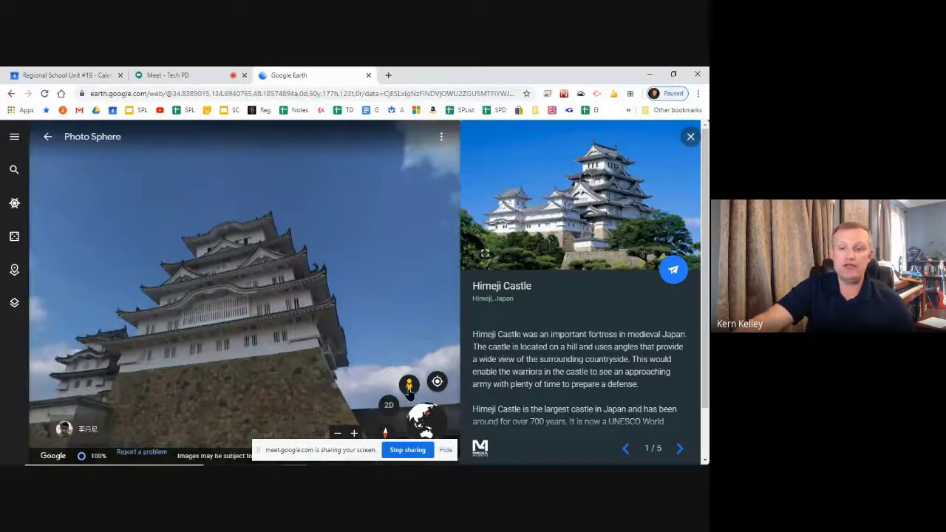
Step: Examine Himeji Castle in its Photo Sphere and in a zoomed-out aerial view, and read its description
{"action": "left_click_drag", "start_coordinate": [271, 388], "coordinate": [266, 325]}
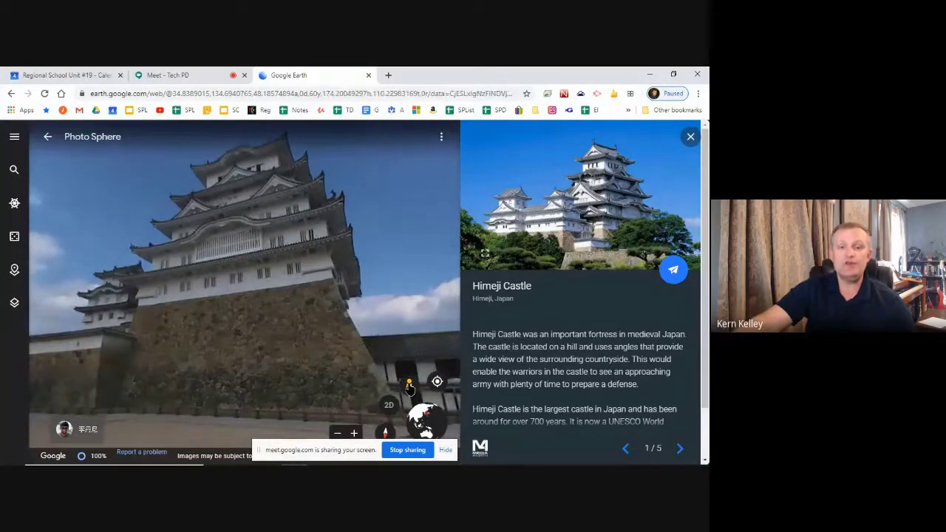
{"action": "left_click_drag", "start_coordinate": [286, 287], "coordinate": [182, 303]}
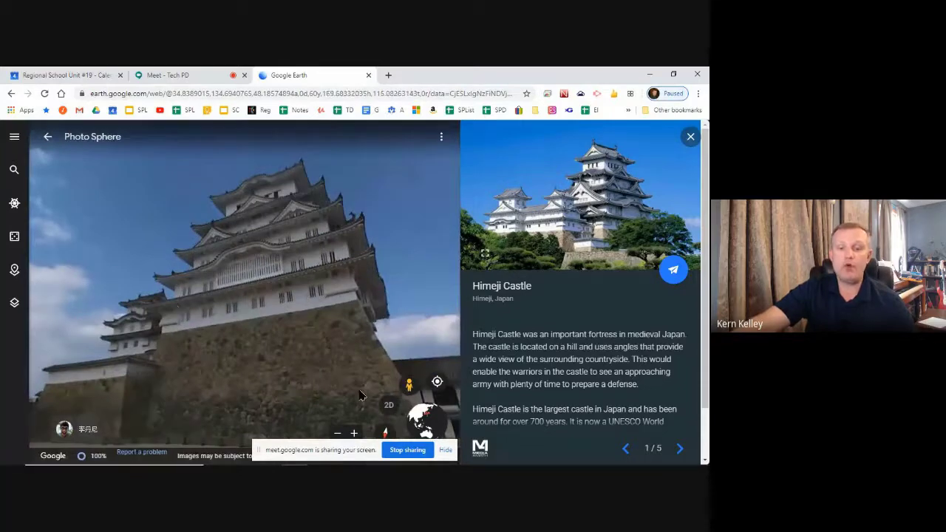
{"action": "left_click", "coordinate": [337, 433]}
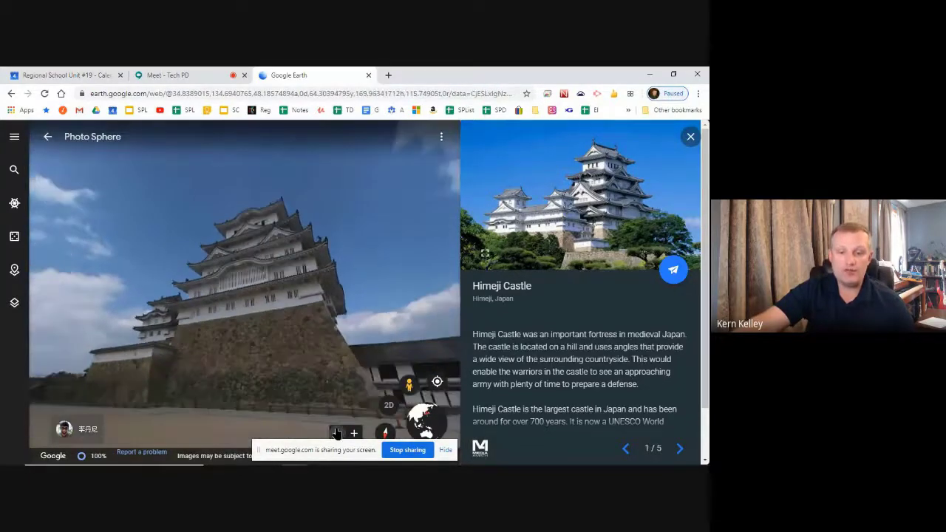
{"action": "left_click", "coordinate": [337, 432]}
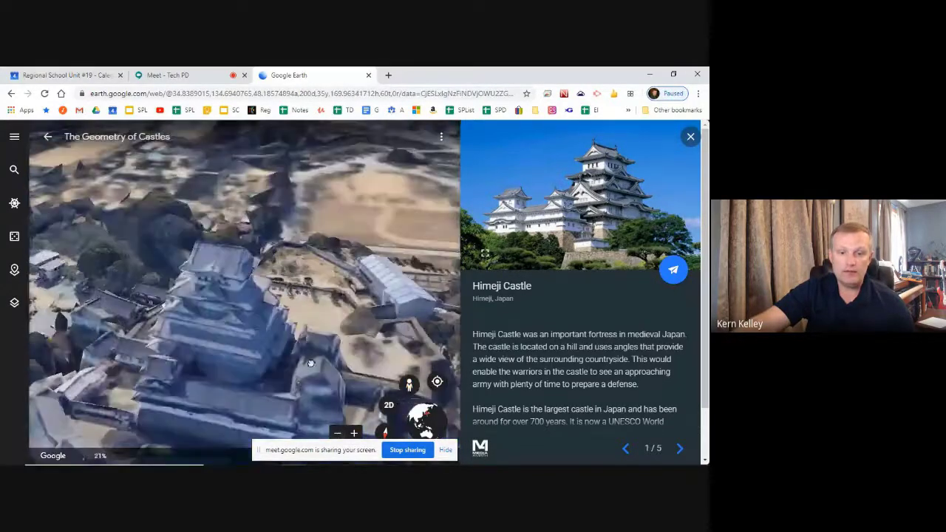
{"action": "left_click", "coordinate": [334, 434]}
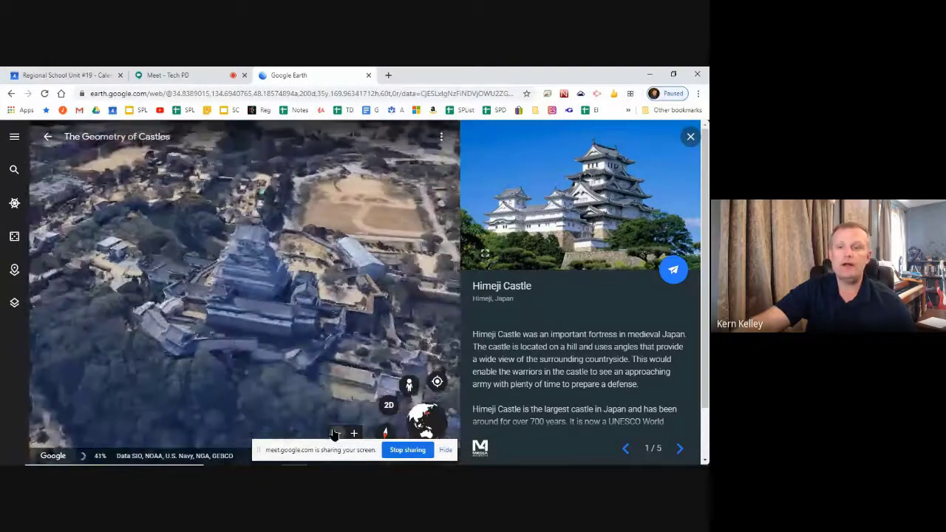
{"action": "left_click", "coordinate": [334, 434]}
{"action": "mouse_move", "coordinate": [359, 255]}
{"action": "left_mouse_down"}
{"action": "mouse_move", "coordinate": [196, 257]}
{"action": "mouse_move", "coordinate": [351, 260]}
{"action": "mouse_move", "coordinate": [348, 249]}
{"action": "left_mouse_up"}
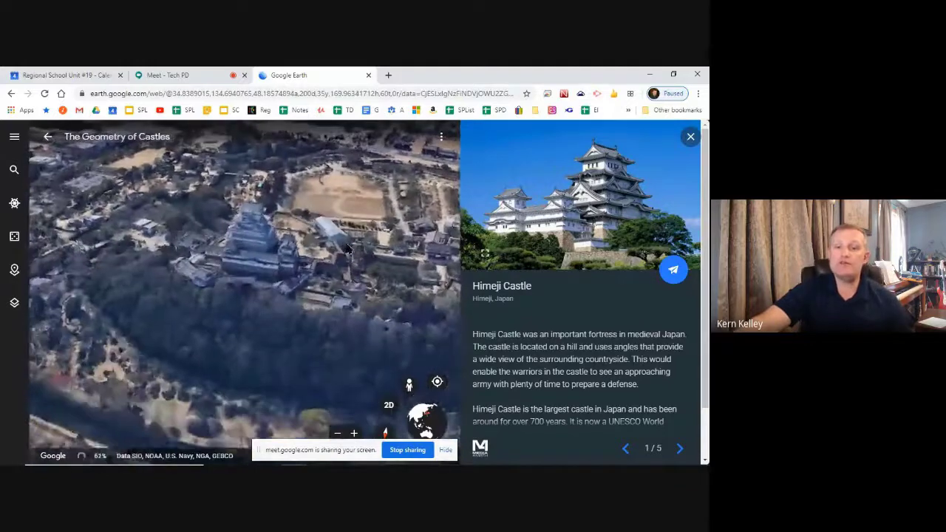
{"action": "scroll", "coordinate": [556, 309], "scroll_direction": "down", "scroll_amount": 1}
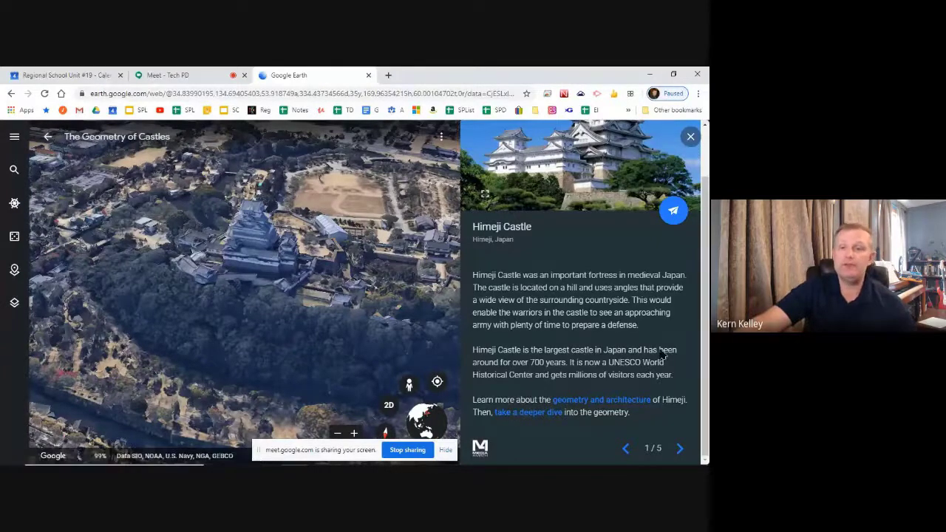
Step: Advance the castle tour to Castillo San Cristóbal and close the Regional School Unit #19 calendar tab
{"action": "left_click", "coordinate": [679, 448]}
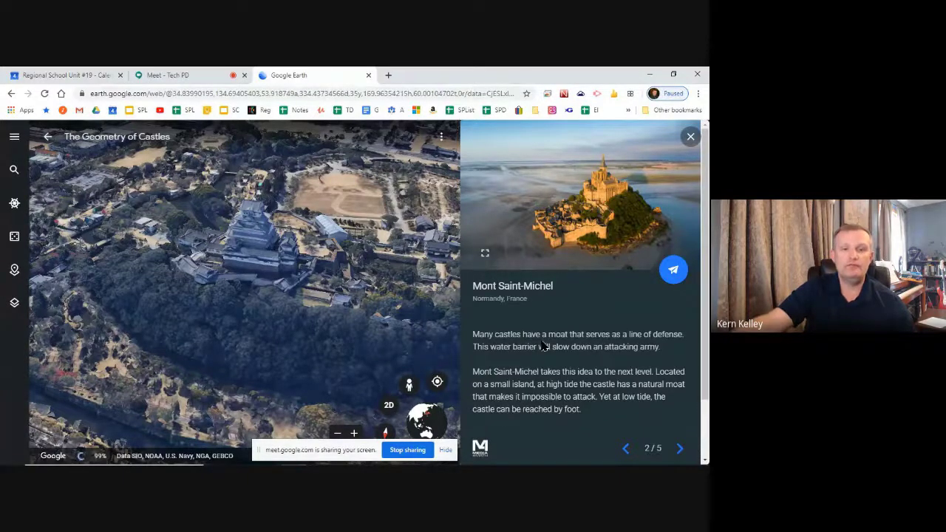
{"action": "left_click", "coordinate": [120, 74]}
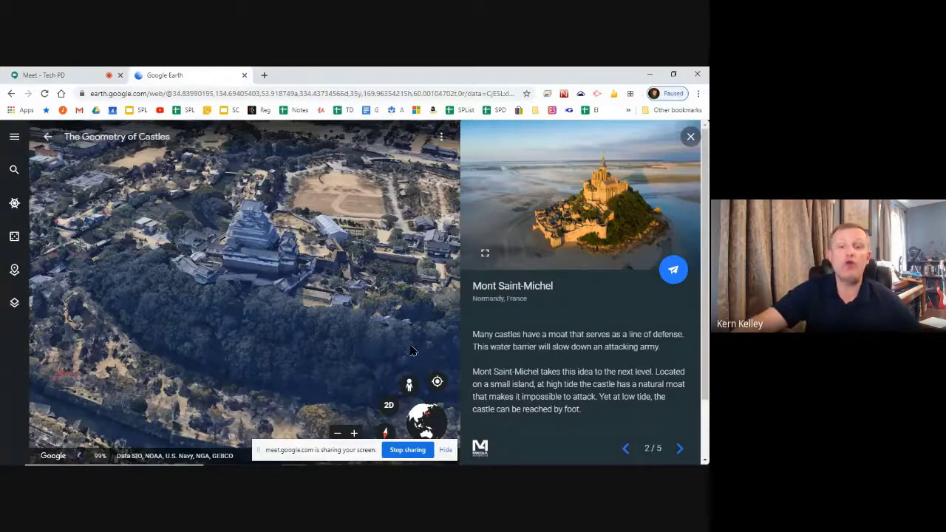
{"action": "left_click", "coordinate": [681, 448]}
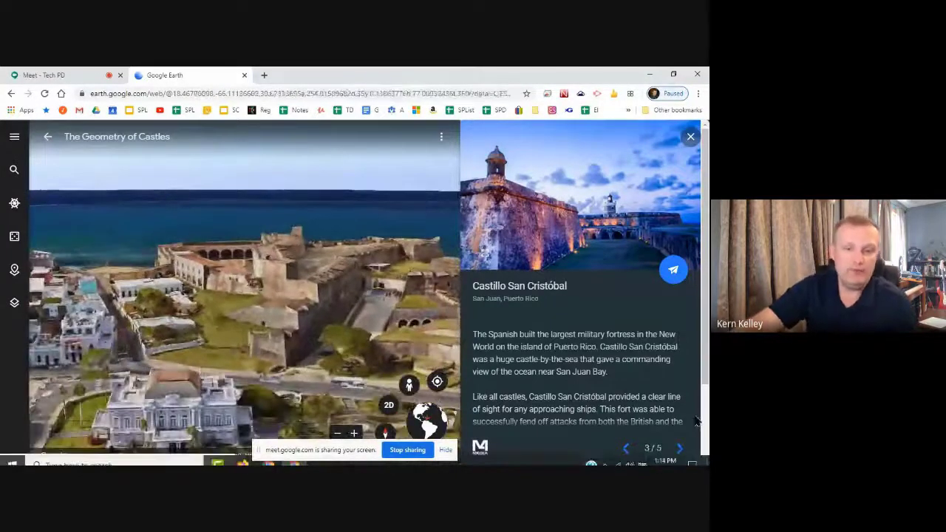
Step: Advance the castle tour past Castillo San Felipe del Morro to its last stop, Prague Castle
{"action": "left_click", "coordinate": [679, 448]}
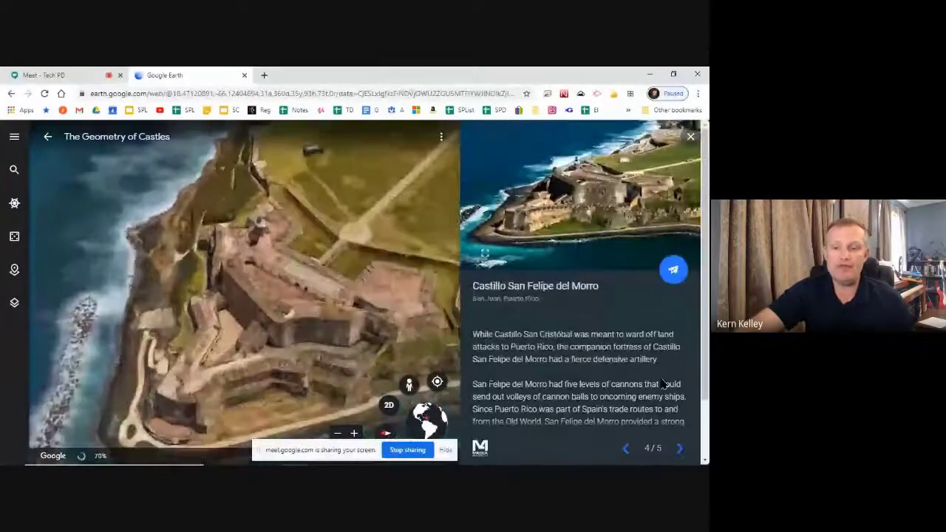
{"action": "left_click", "coordinate": [680, 448]}
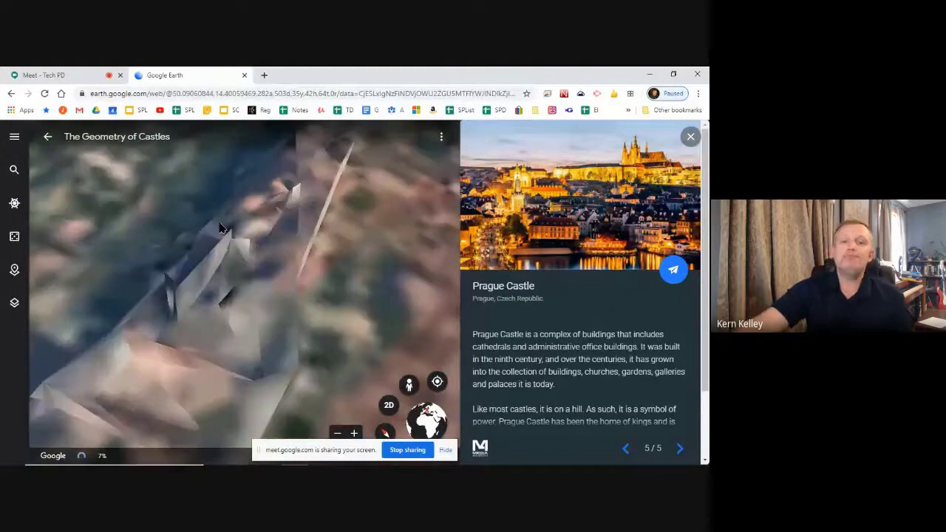
Step: Return to Voyager and browse the featured stories to Where on Google Earth is Carmen Sandiego?
{"action": "left_click", "coordinate": [16, 201]}
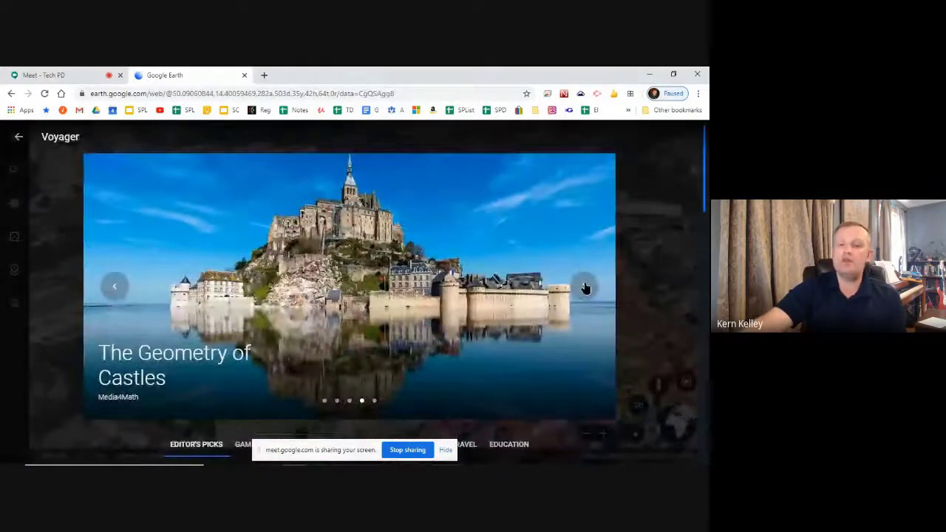
{"action": "left_click", "coordinate": [584, 287]}
{"action": "left_click", "coordinate": [585, 287]}
{"action": "left_click", "coordinate": [585, 287]}
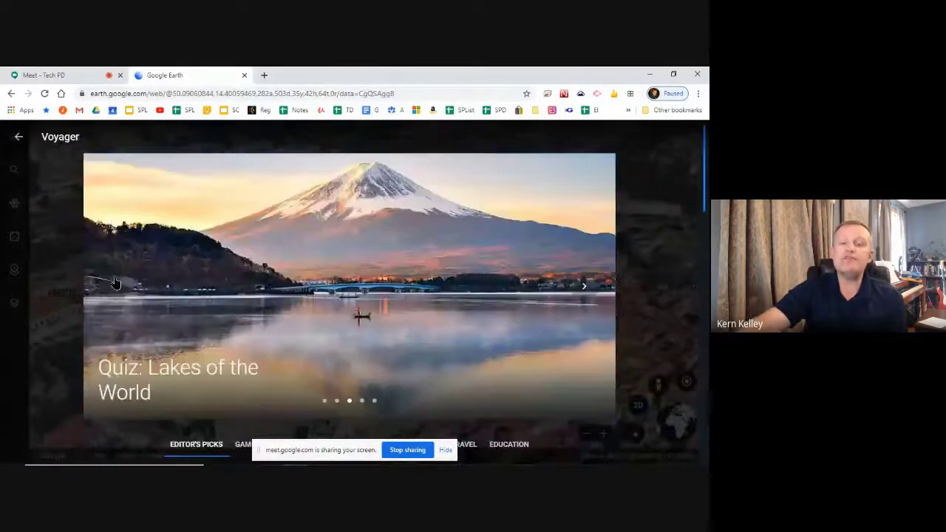
{"action": "left_click", "coordinate": [113, 286]}
{"action": "left_click", "coordinate": [114, 286]}
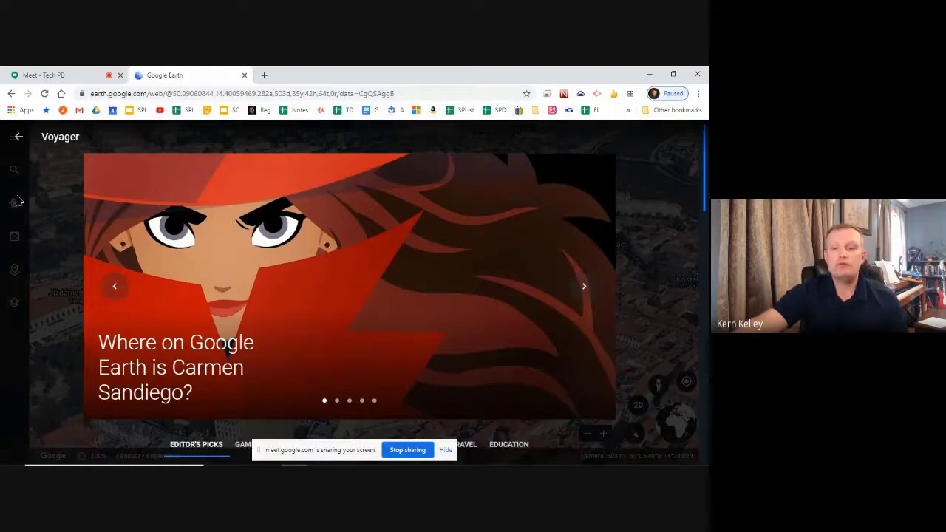
Step: Leave Voyager, fly to a random place with I'm Feeling Lucky, and dismiss its information card
{"action": "left_click", "coordinate": [15, 139]}
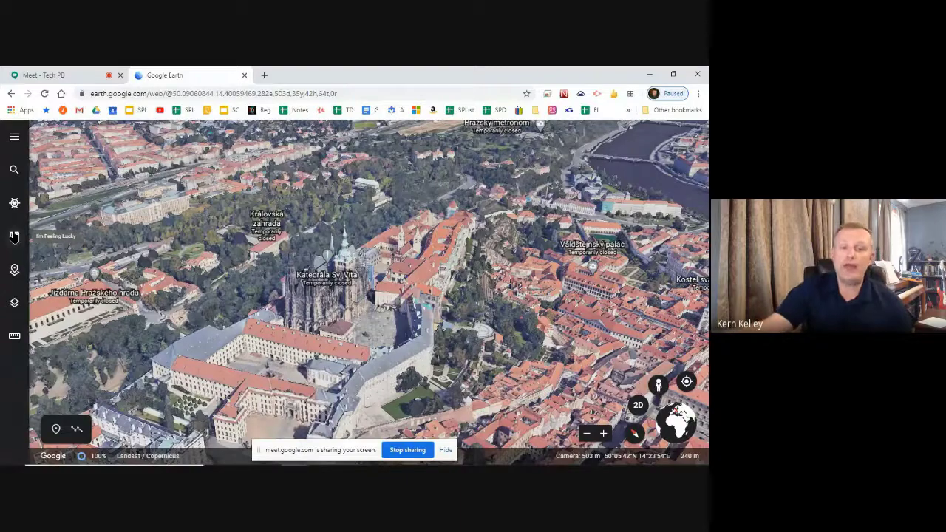
{"action": "left_click", "coordinate": [13, 236]}
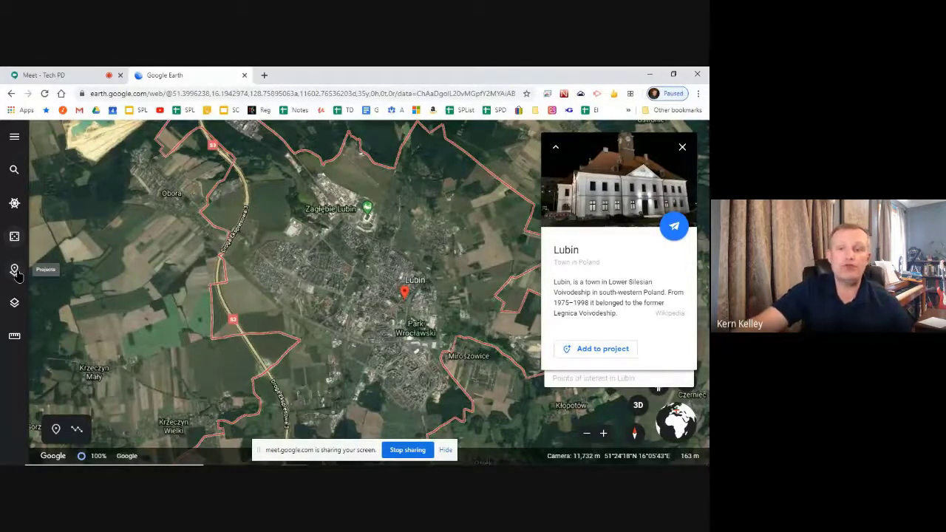
{"action": "scroll", "coordinate": [314, 229], "scroll_direction": "up", "scroll_amount": 2}
{"action": "scroll", "coordinate": [315, 230], "scroll_direction": "up", "scroll_amount": 3}
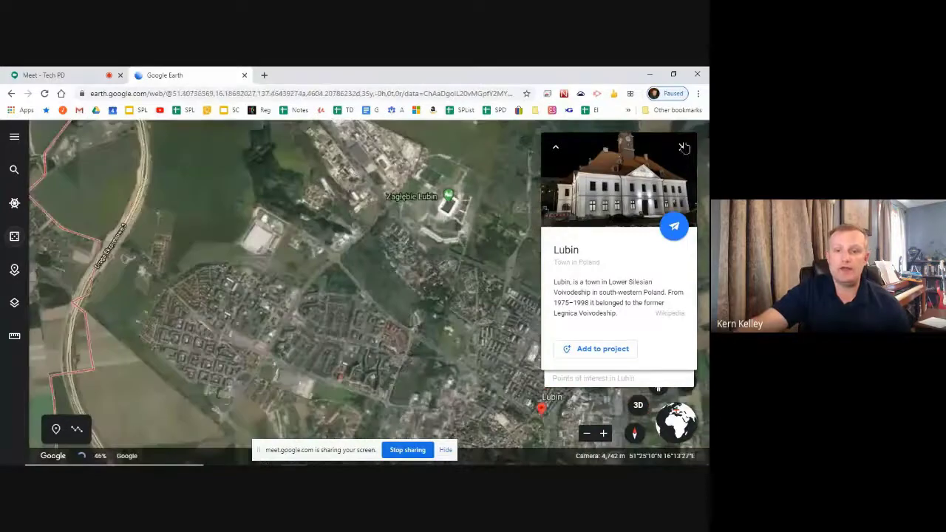
{"action": "left_click", "coordinate": [682, 147]}
{"action": "scroll", "coordinate": [322, 277], "scroll_direction": "down", "scroll_amount": 8}
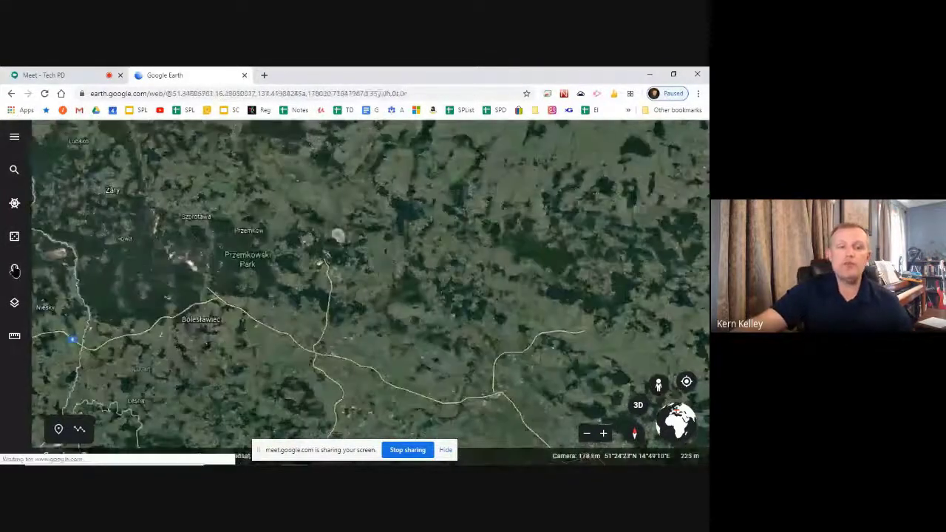
Step: Create a new Google Earth project stored in Google Drive
{"action": "left_click", "coordinate": [15, 270]}
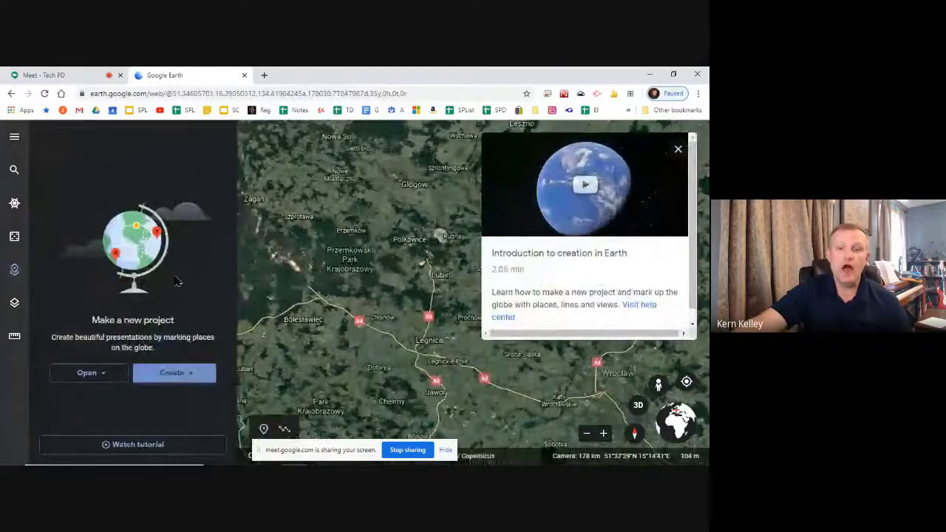
{"action": "scroll", "coordinate": [592, 250], "scroll_direction": "down", "scroll_amount": 1}
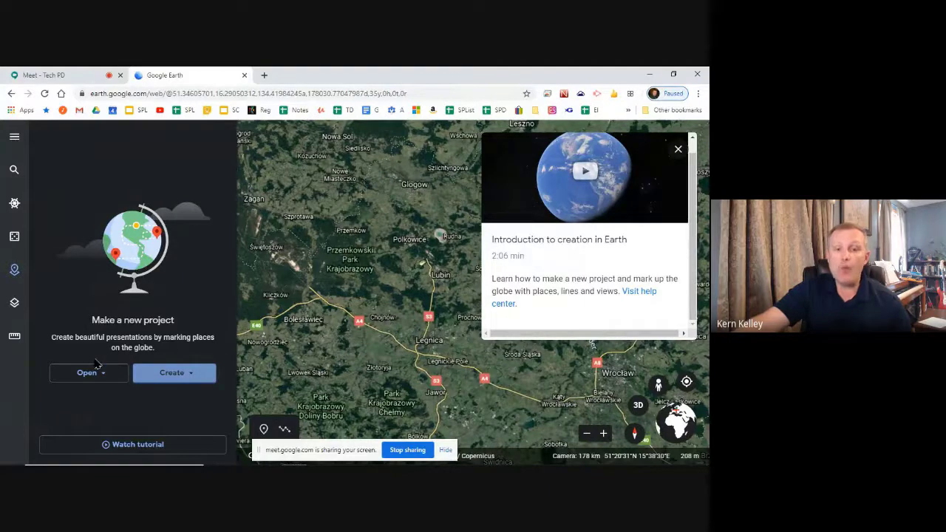
{"action": "left_click", "coordinate": [190, 374]}
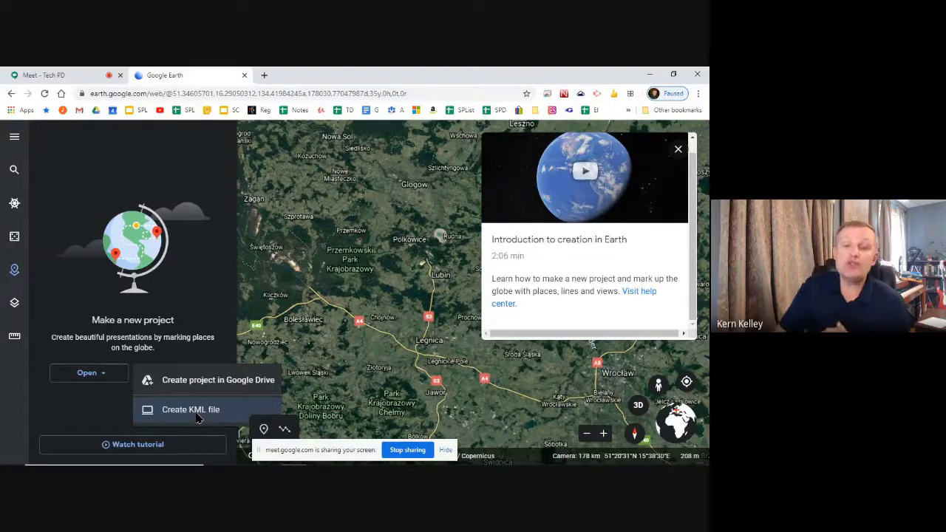
{"action": "left_click", "coordinate": [218, 381]}
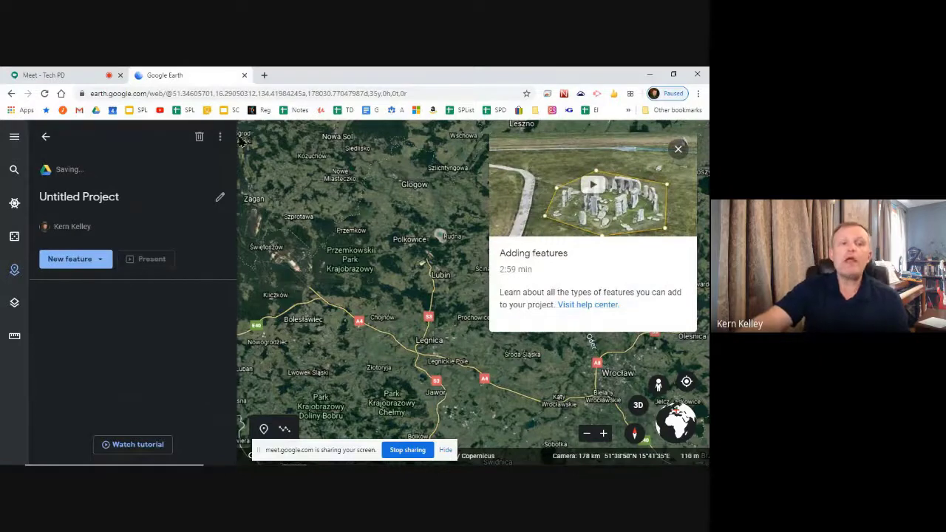
Step: Title the project Trip to Italy, leave its description empty, and dismiss the Adding features tutorial card
{"action": "left_click", "coordinate": [92, 197]}
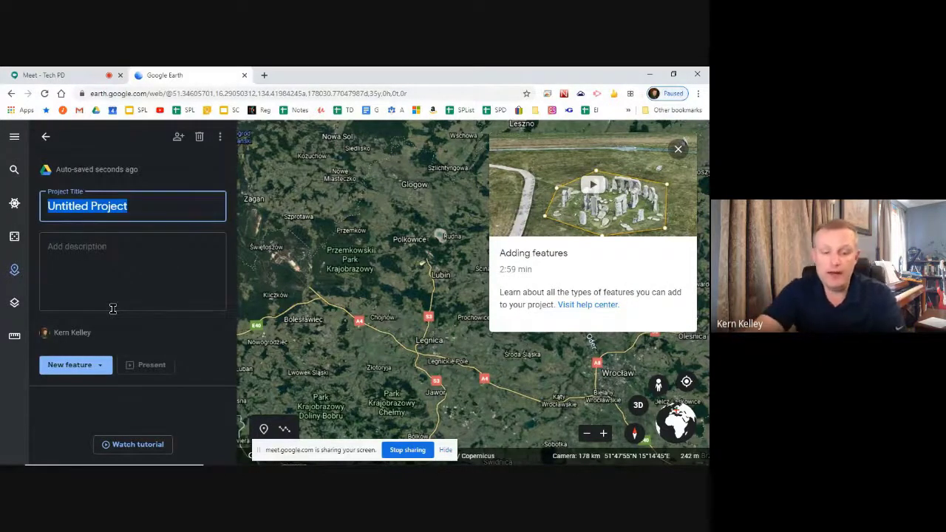
{"action": "type", "text": "Trip to "}
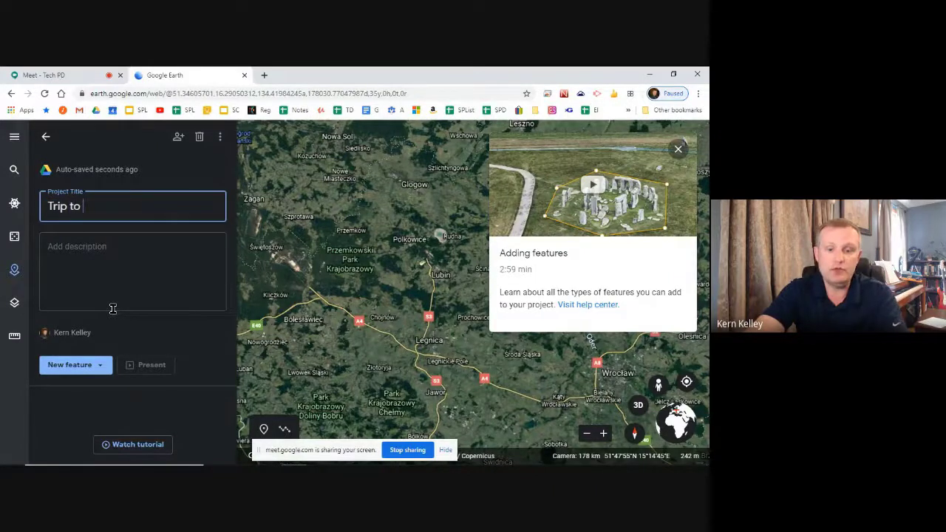
{"action": "type", "text": "Italy"}
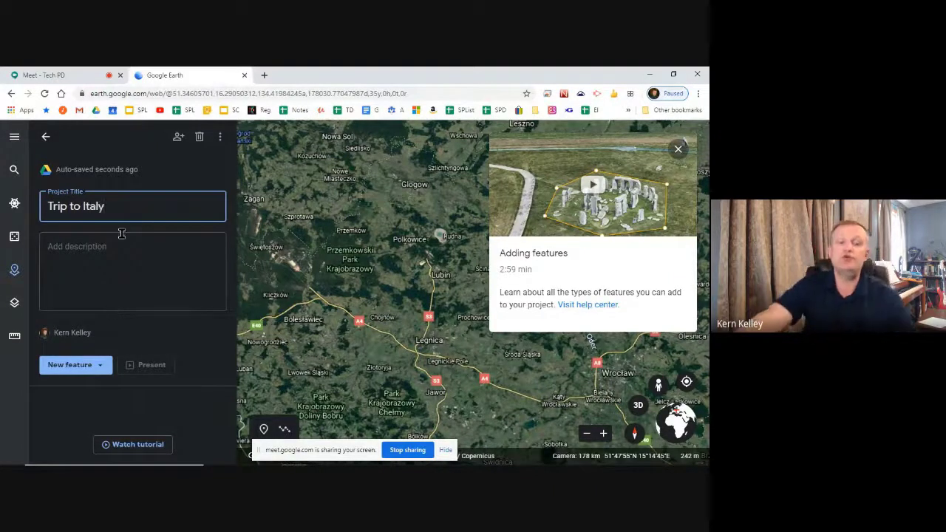
{"action": "left_click", "coordinate": [124, 256]}
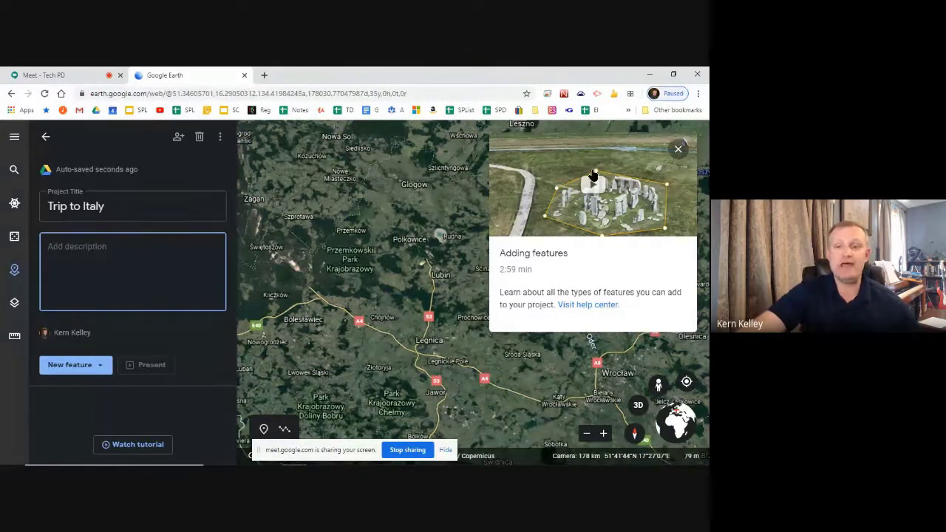
{"action": "left_click", "coordinate": [678, 151]}
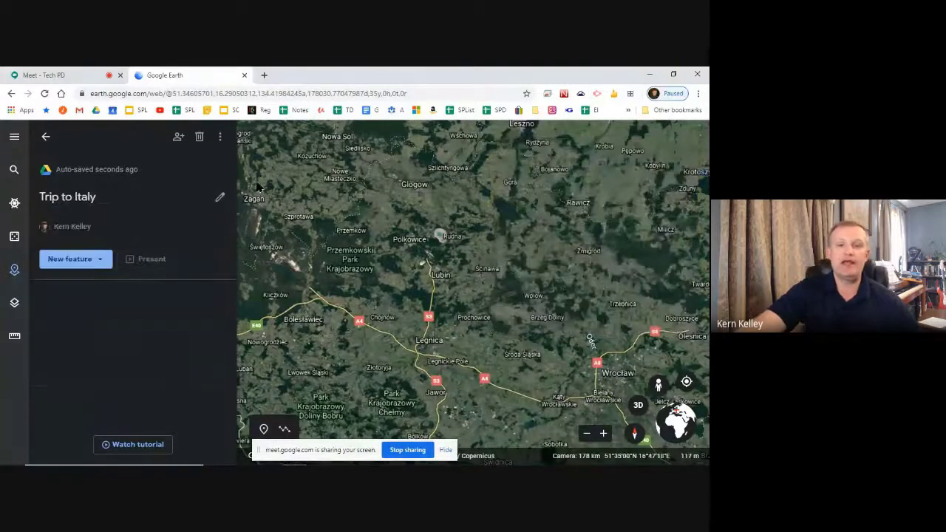
Step: Start adding a place to the project by searching for Colosseu, and open The Roman Colosseum Voyager story
{"action": "left_click", "coordinate": [96, 259]}
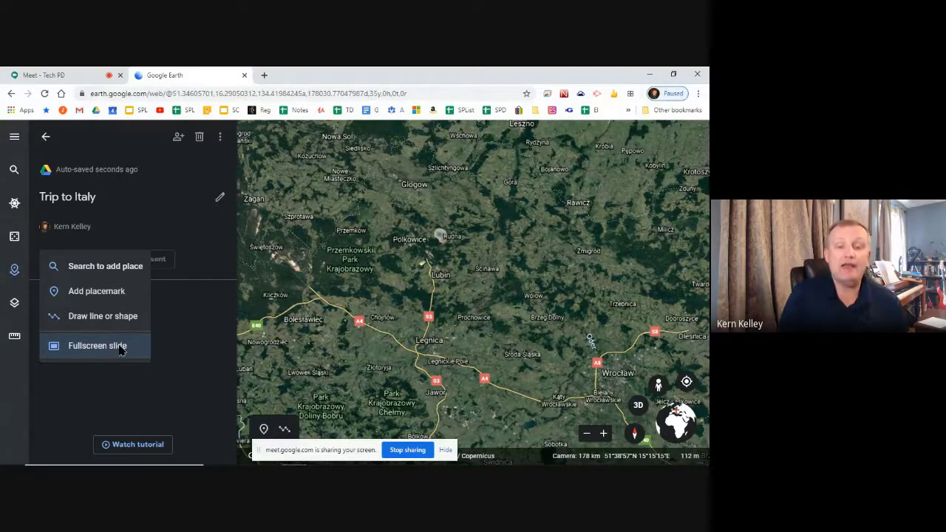
{"action": "left_click", "coordinate": [113, 270]}
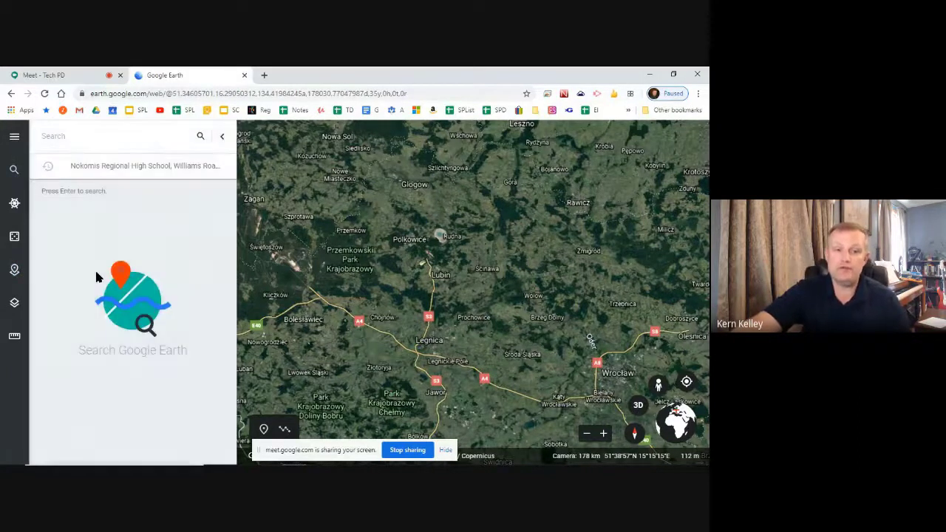
{"action": "type", "text": "Colo"}
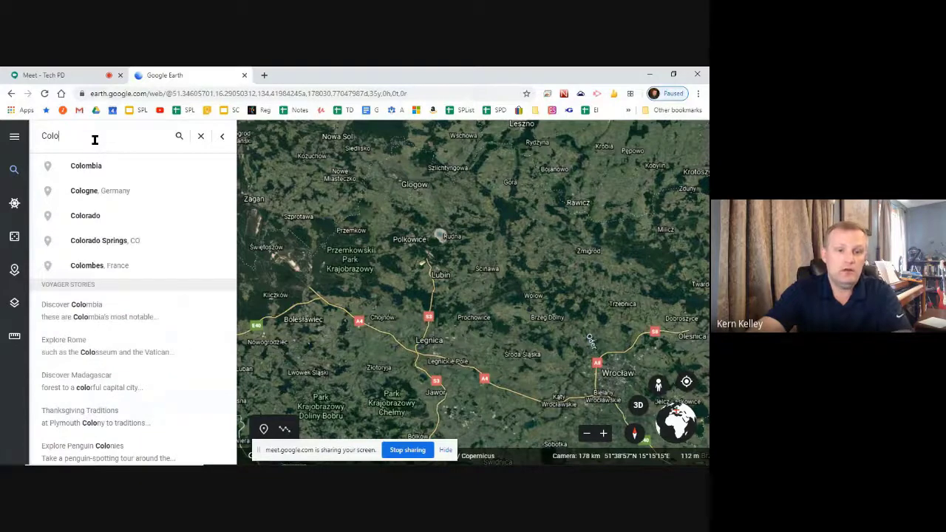
{"action": "type", "text": "ss"}
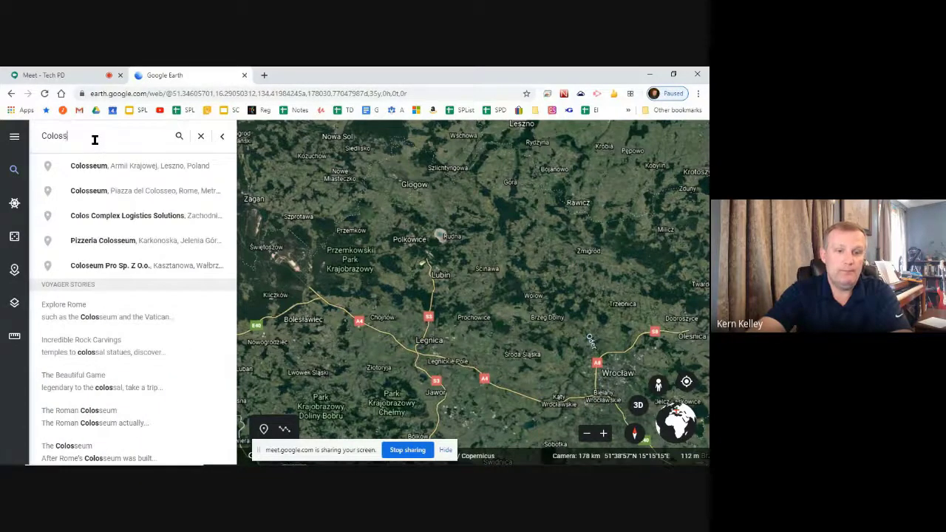
{"action": "type", "text": "eu"}
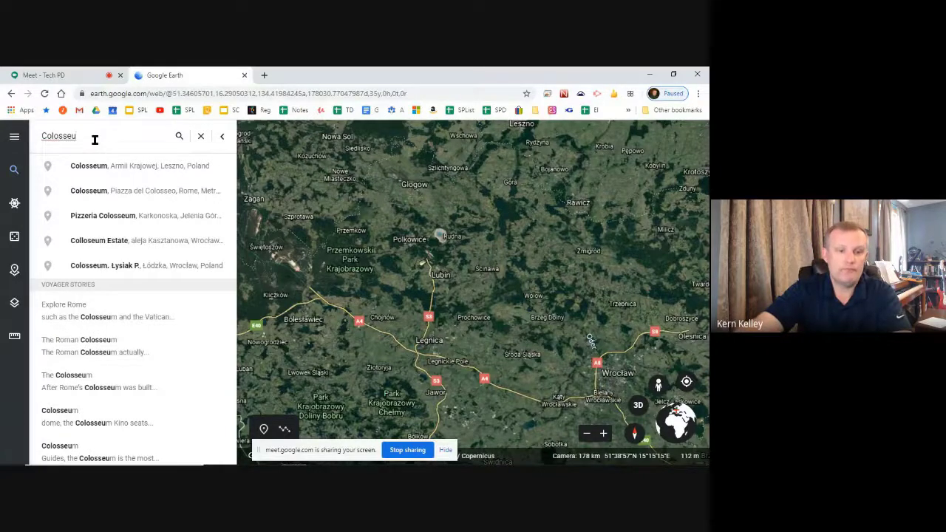
{"action": "left_click", "coordinate": [101, 351]}
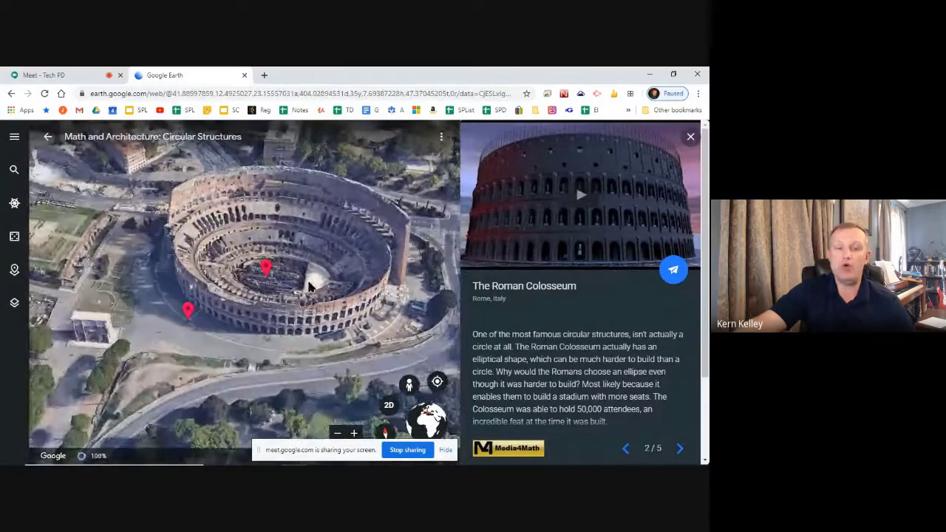
Step: Inspect the Colosseum from above at close range and reset the view to face north
{"action": "scroll", "coordinate": [311, 287], "scroll_direction": "up", "scroll_amount": 2}
{"action": "scroll", "coordinate": [314, 287], "scroll_direction": "up", "scroll_amount": 2}
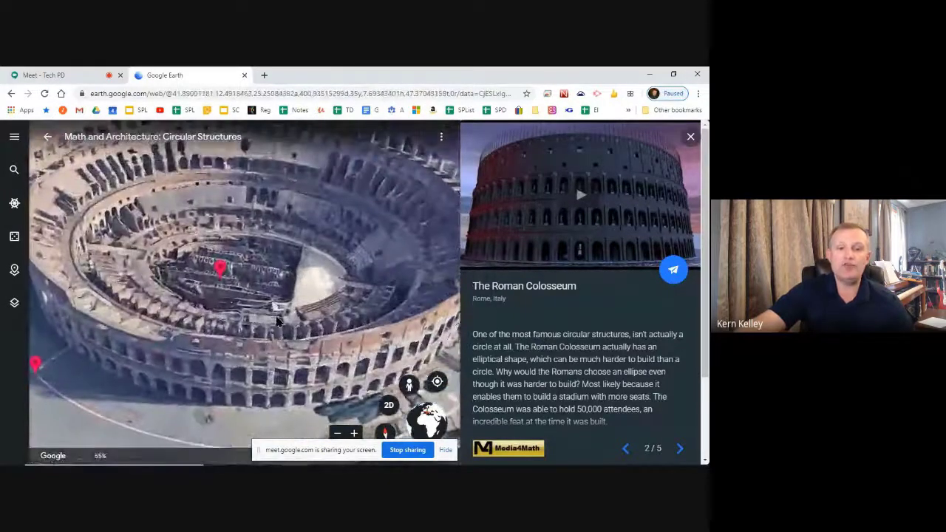
{"action": "scroll", "coordinate": [277, 321], "scroll_direction": "down", "scroll_amount": 3}
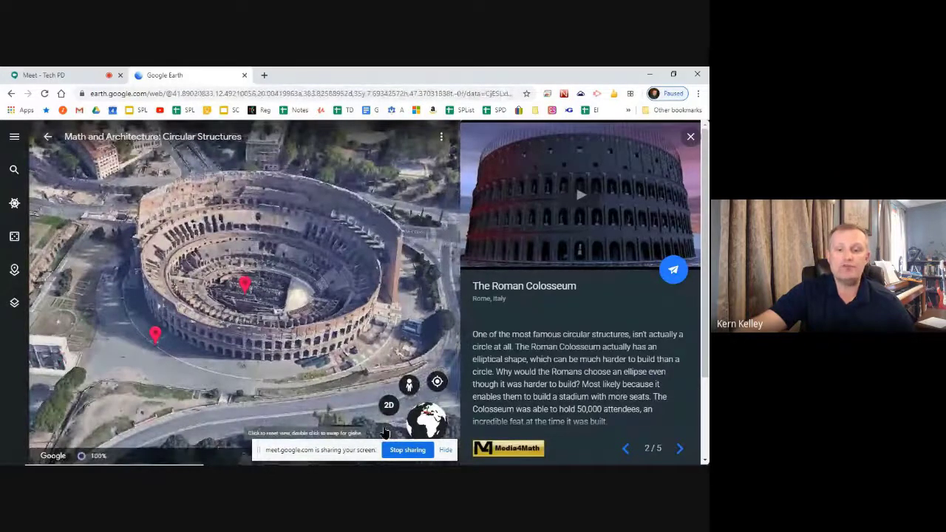
{"action": "left_click", "coordinate": [384, 431]}
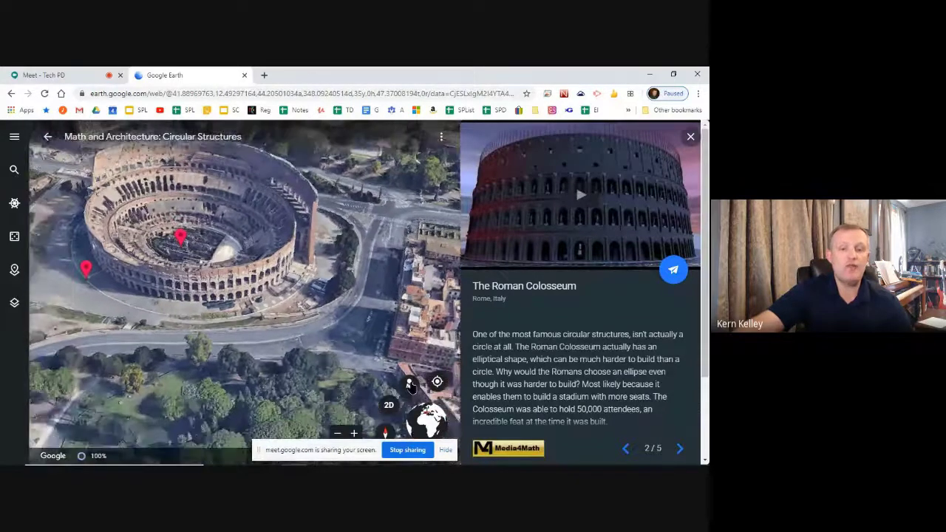
Step: Enter a Street View Photo Sphere inside the Colosseum and look around the interior
{"action": "left_click", "coordinate": [411, 384]}
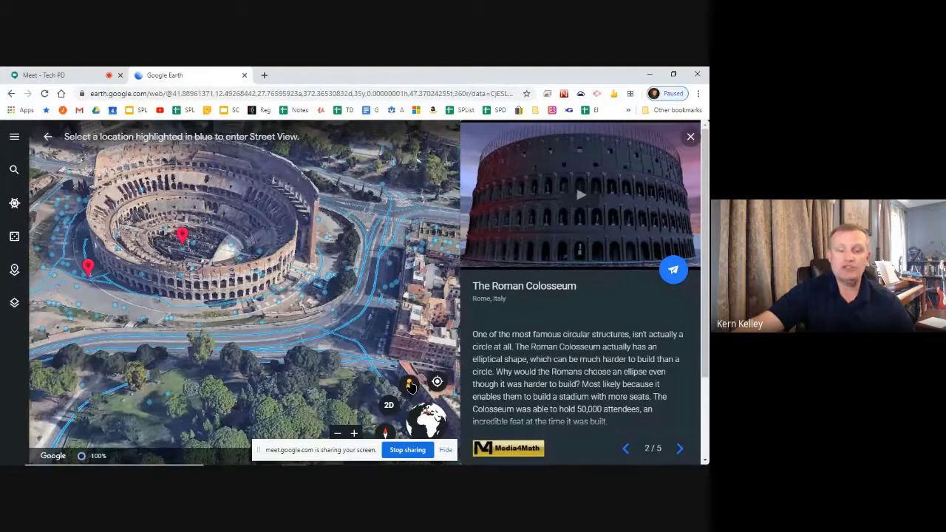
{"action": "left_click_drag", "start_coordinate": [410, 384], "coordinate": [193, 241]}
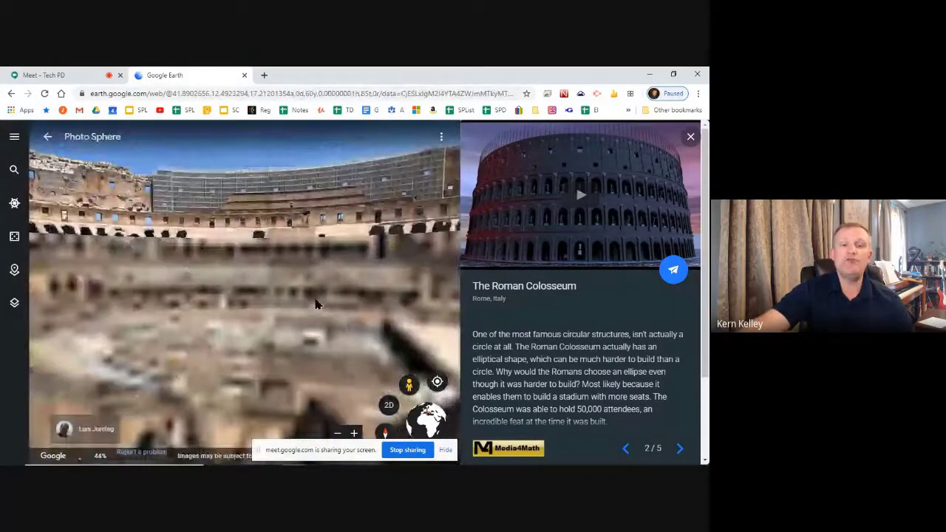
{"action": "left_click_drag", "start_coordinate": [331, 283], "coordinate": [432, 251]}
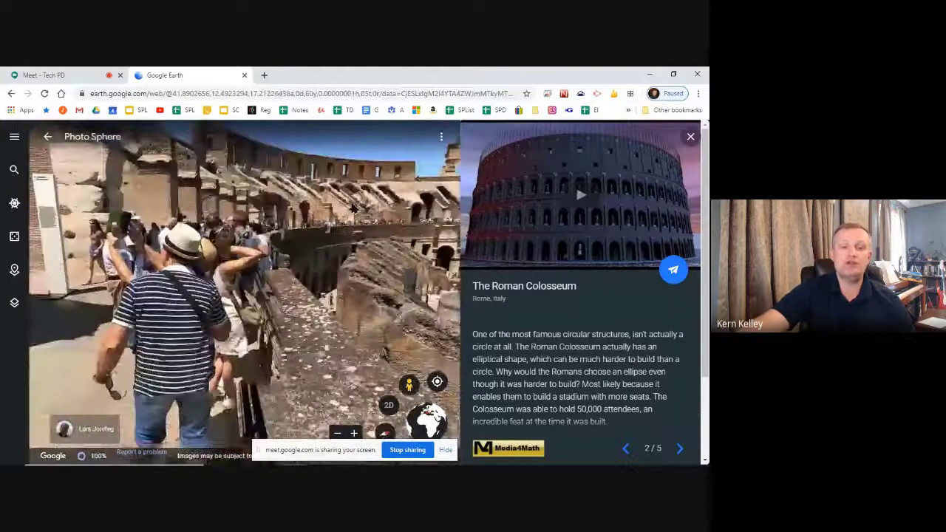
{"action": "left_click_drag", "start_coordinate": [269, 205], "coordinate": [444, 259]}
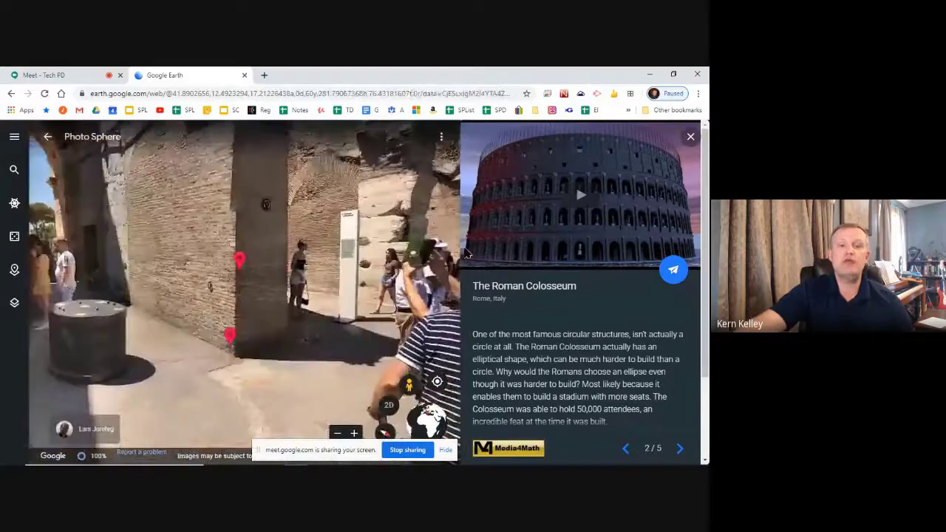
{"action": "left_click_drag", "start_coordinate": [159, 259], "coordinate": [436, 255]}
{"action": "left_click_drag", "start_coordinate": [122, 204], "coordinate": [367, 164]}
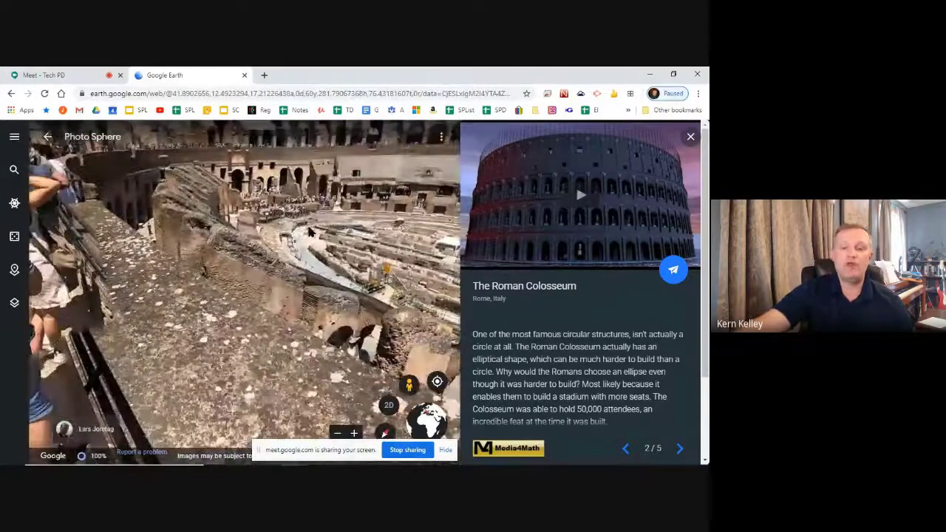
Step: Leave the Photo Sphere for a 2D overhead view of the Colosseum, reorient it north, and view its surroundings
{"action": "left_click", "coordinate": [390, 404]}
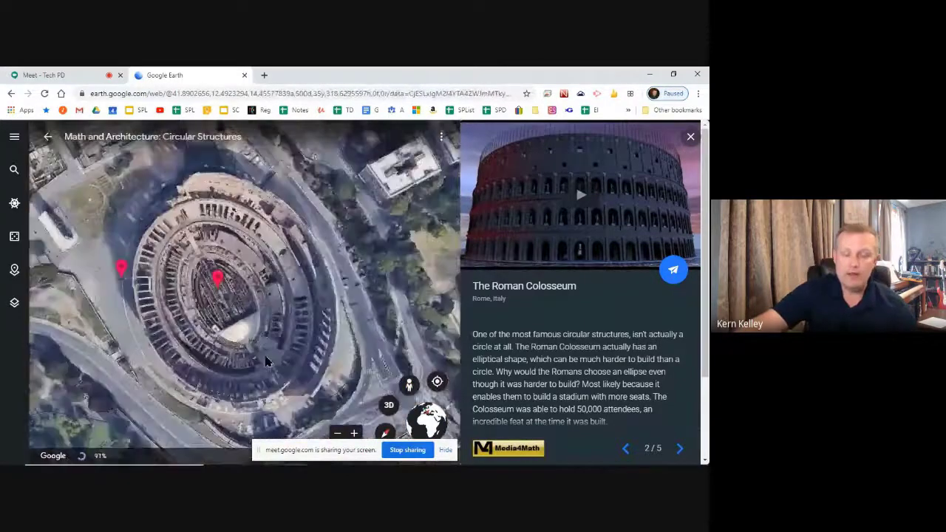
{"action": "left_click_drag", "start_coordinate": [278, 320], "coordinate": [345, 230]}
{"action": "left_click", "coordinate": [385, 434]}
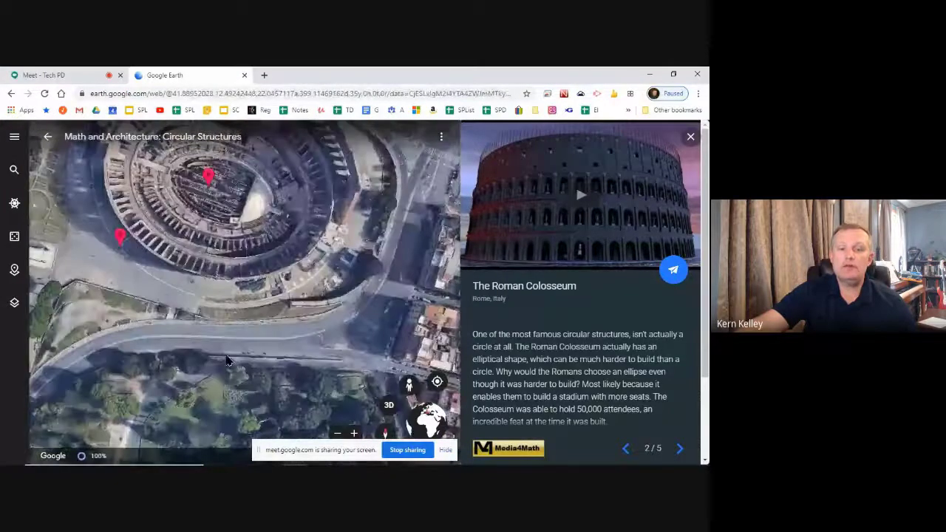
{"action": "scroll", "coordinate": [243, 365], "scroll_direction": "down", "scroll_amount": 3}
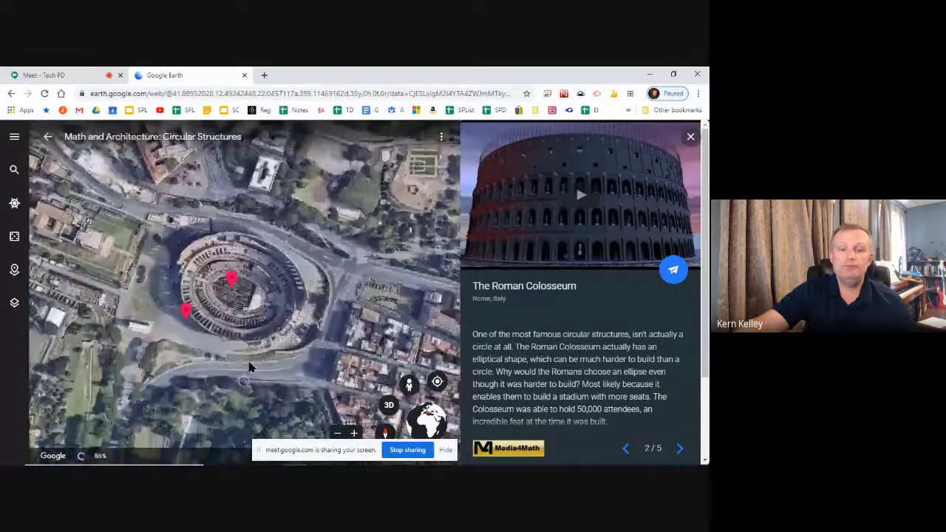
Step: View the Colosseum's location within Italy from high above, and return to an overhead view of the building
{"action": "left_click_drag", "start_coordinate": [249, 364], "coordinate": [272, 320]}
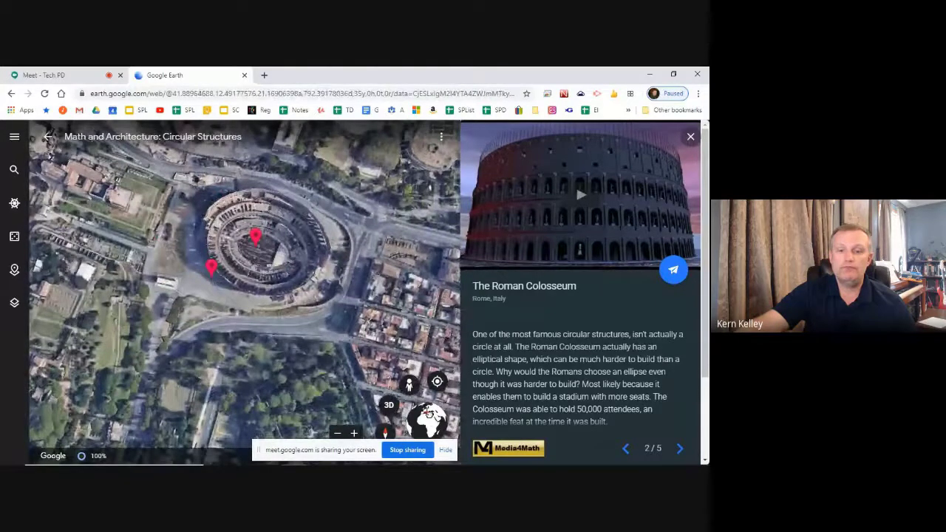
{"action": "left_click", "coordinate": [429, 413]}
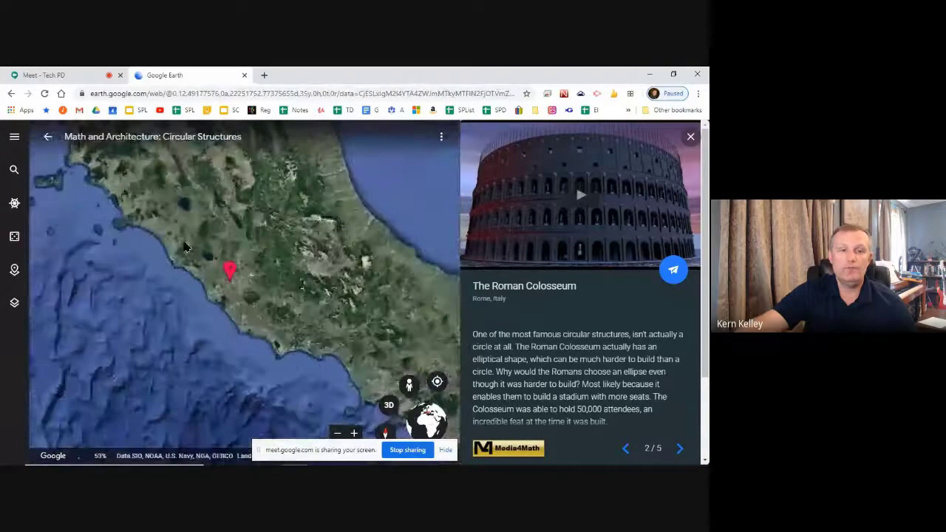
{"action": "scroll", "coordinate": [229, 272], "scroll_direction": "up", "scroll_amount": 5}
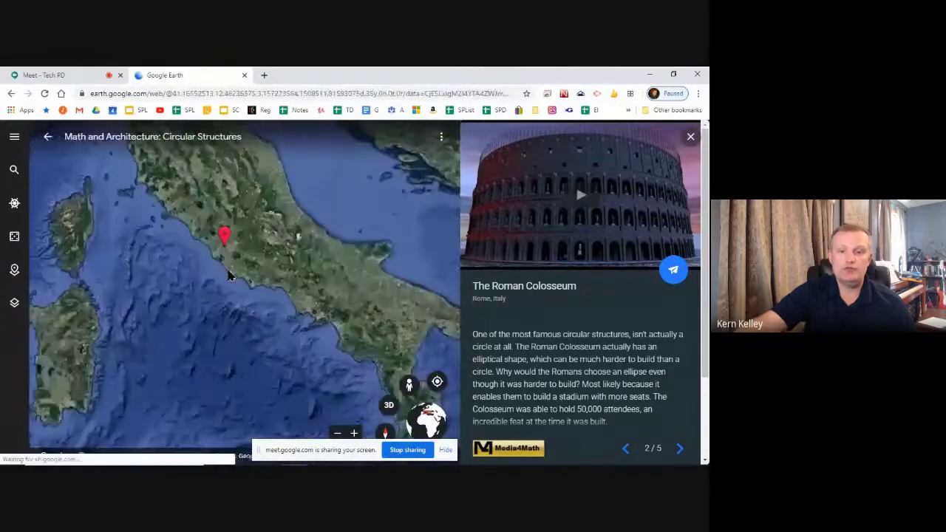
{"action": "left_click_drag", "start_coordinate": [229, 330], "coordinate": [317, 261]}
{"action": "scroll", "coordinate": [293, 254], "scroll_direction": "up", "scroll_amount": 5}
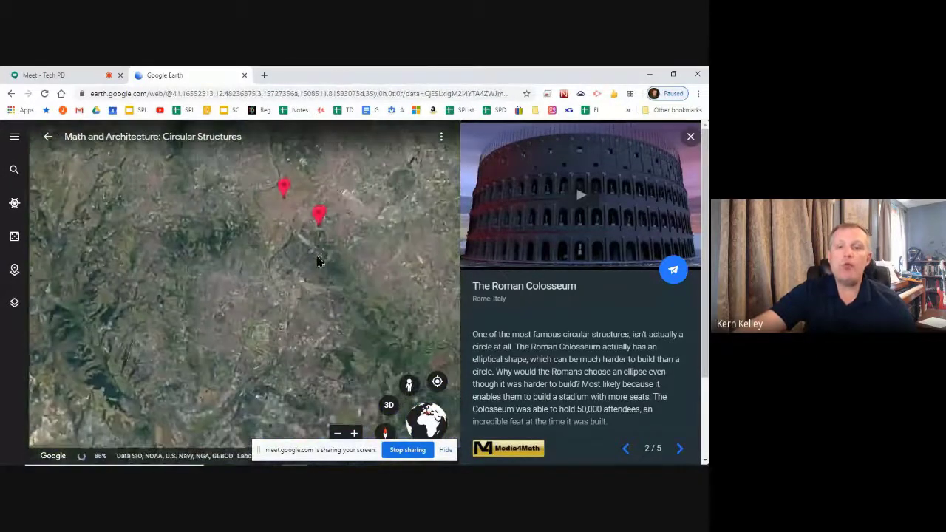
{"action": "scroll", "coordinate": [318, 260], "scroll_direction": "up", "scroll_amount": 10}
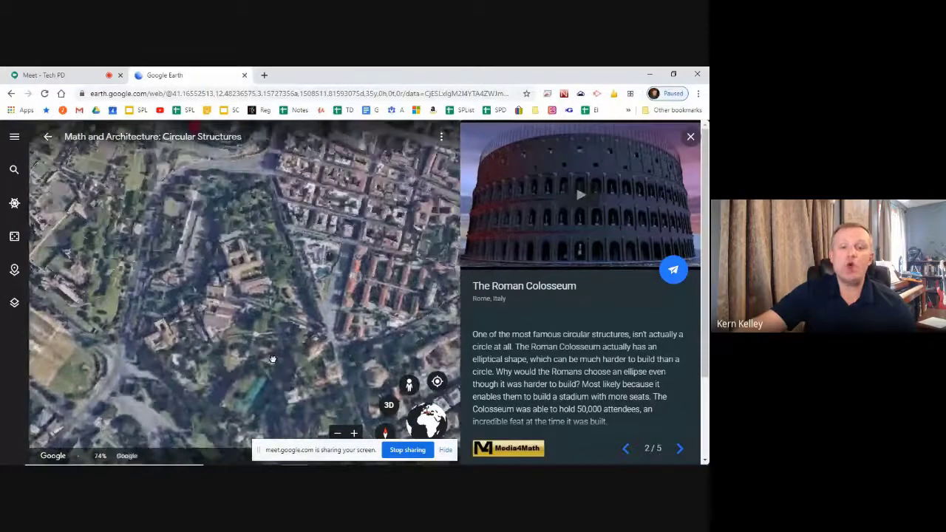
{"action": "scroll", "coordinate": [249, 294], "scroll_direction": "up", "scroll_amount": 10}
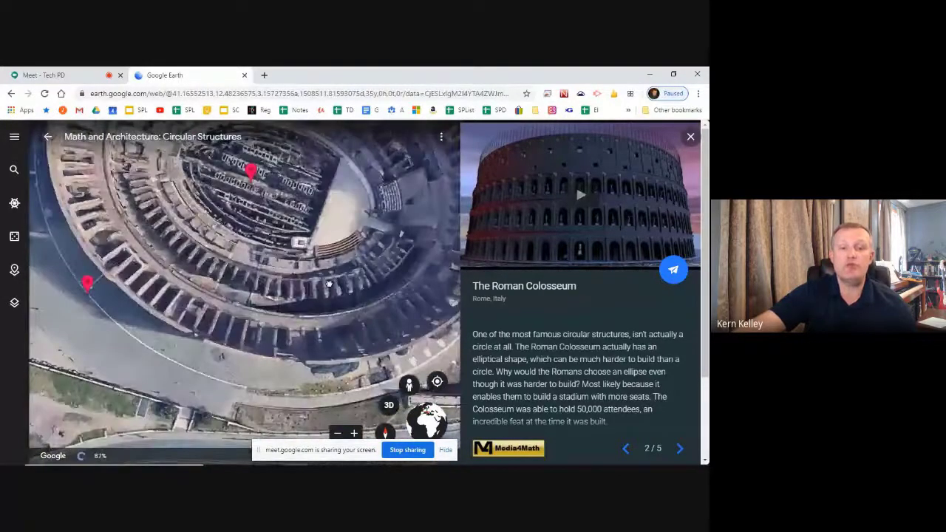
{"action": "scroll", "coordinate": [266, 309], "scroll_direction": "down", "scroll_amount": 5}
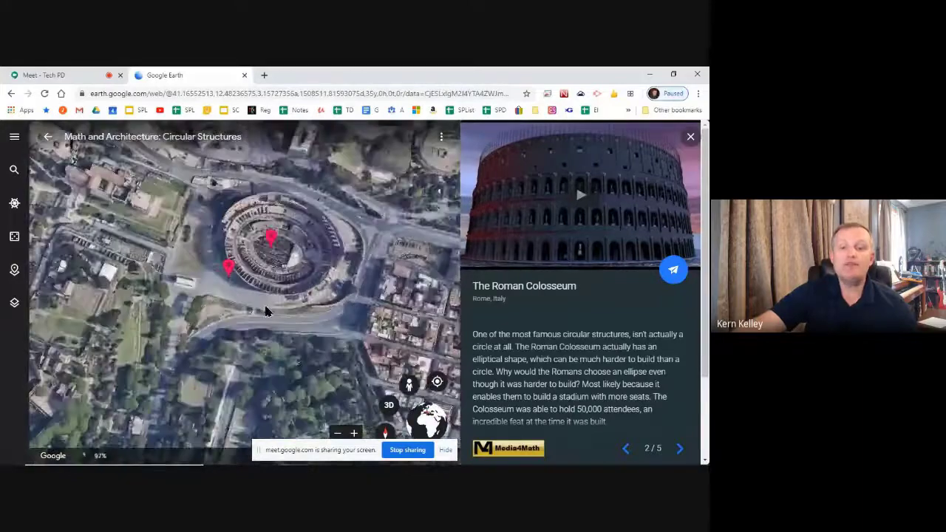
Step: Orbit the Colosseum in 3D and check the story's Street View: Roman Colosseum page before going back to The Roman Colosseum page
{"action": "left_click", "coordinate": [388, 404]}
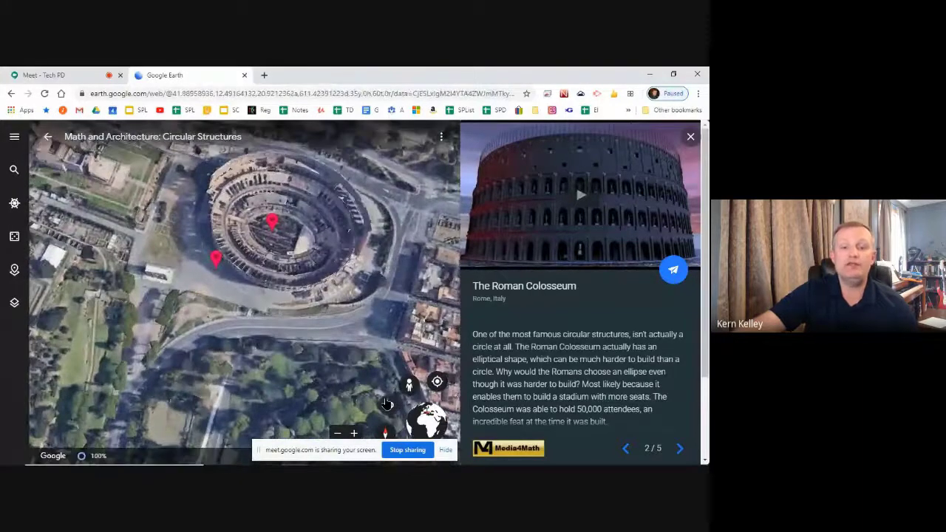
{"action": "left_click_drag", "start_coordinate": [327, 354], "coordinate": [231, 254], "text": "shift"}
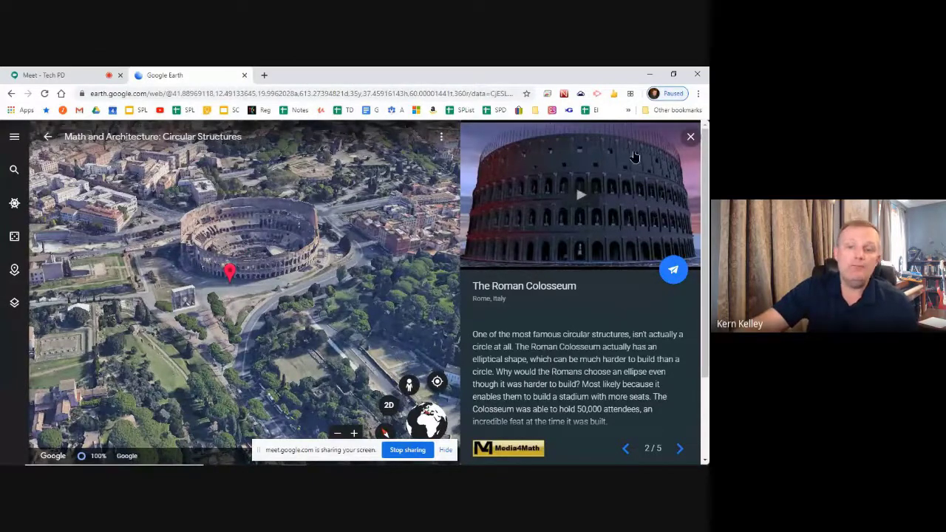
{"action": "left_click", "coordinate": [680, 449]}
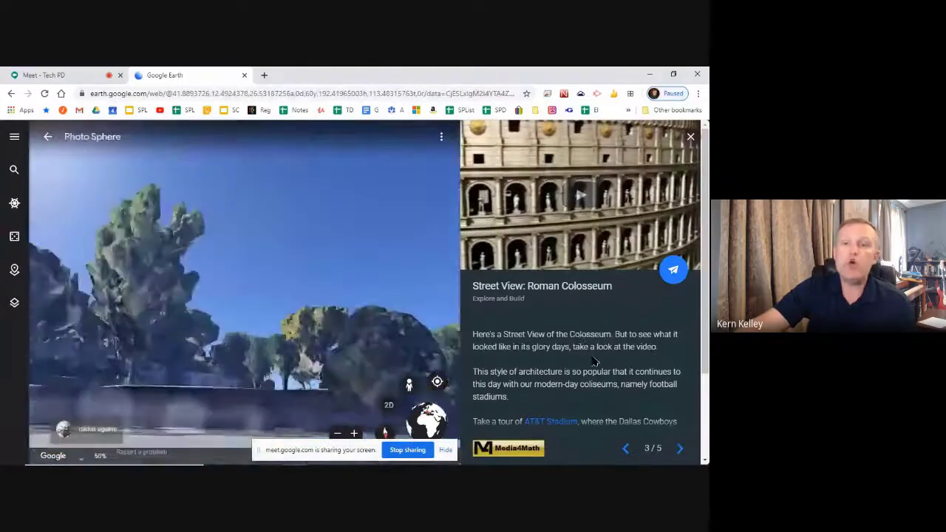
{"action": "left_click", "coordinate": [624, 448]}
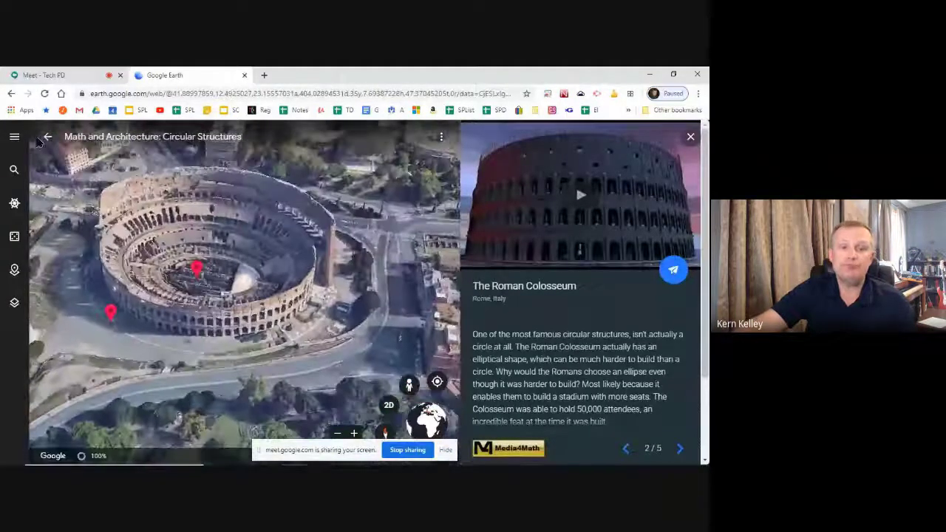
Step: Leave the Voyager story and reopen the Trip to Italy project
{"action": "left_click", "coordinate": [14, 202]}
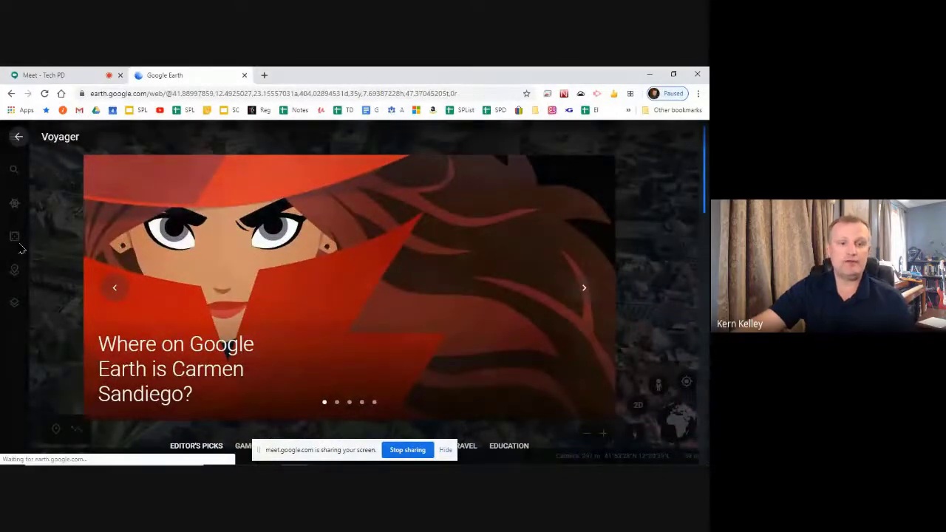
{"action": "left_click", "coordinate": [14, 269]}
{"action": "left_click", "coordinate": [79, 202]}
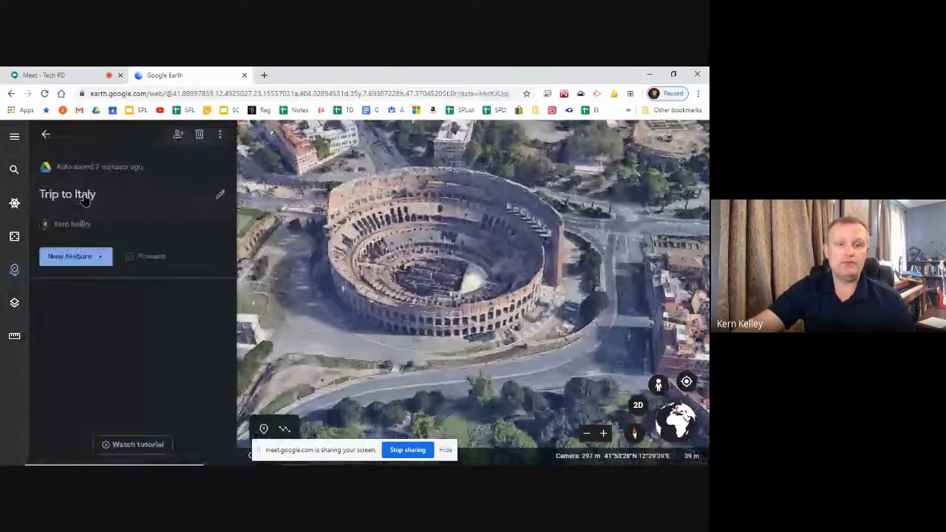
Step: Add a placemark titled Colosseum on the pavement just in front of the building and save it to the Trip to Italy project
{"action": "left_click", "coordinate": [91, 258]}
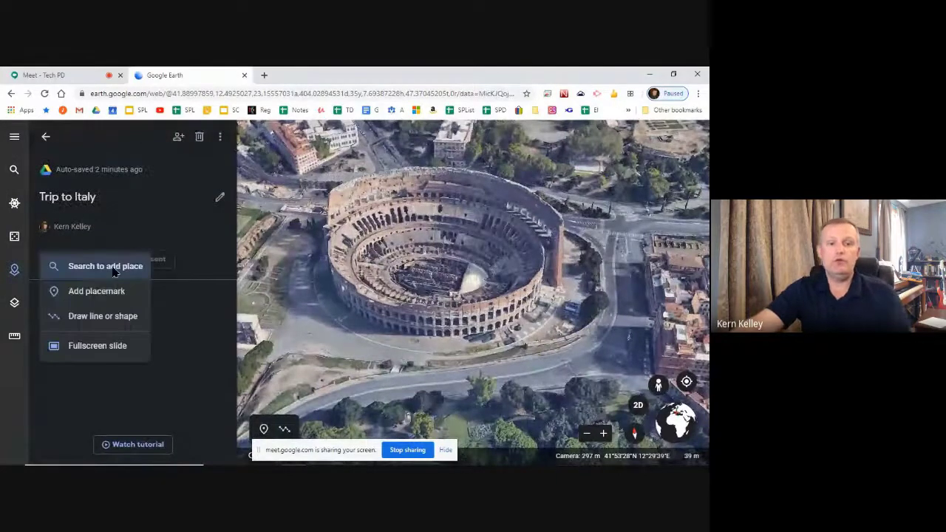
{"action": "left_click", "coordinate": [96, 291]}
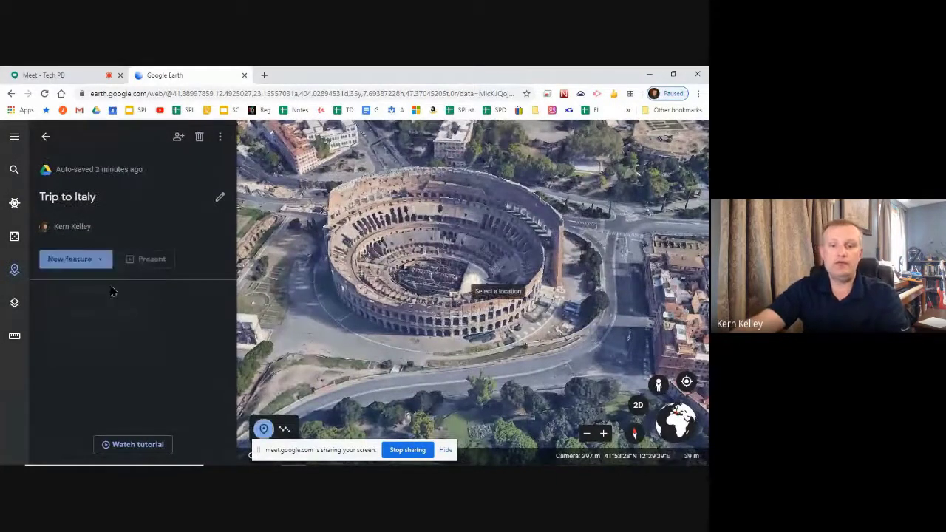
{"action": "left_click", "coordinate": [390, 341]}
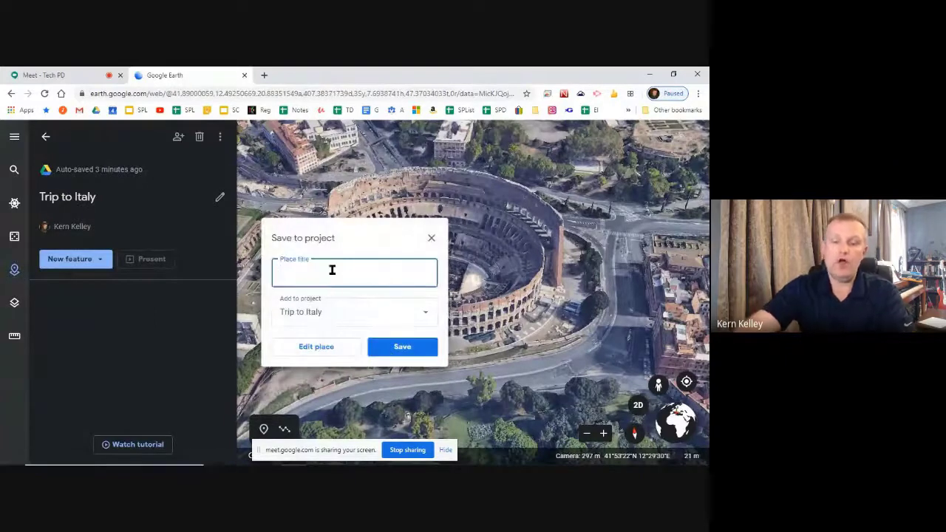
{"action": "type", "text": "Col"}
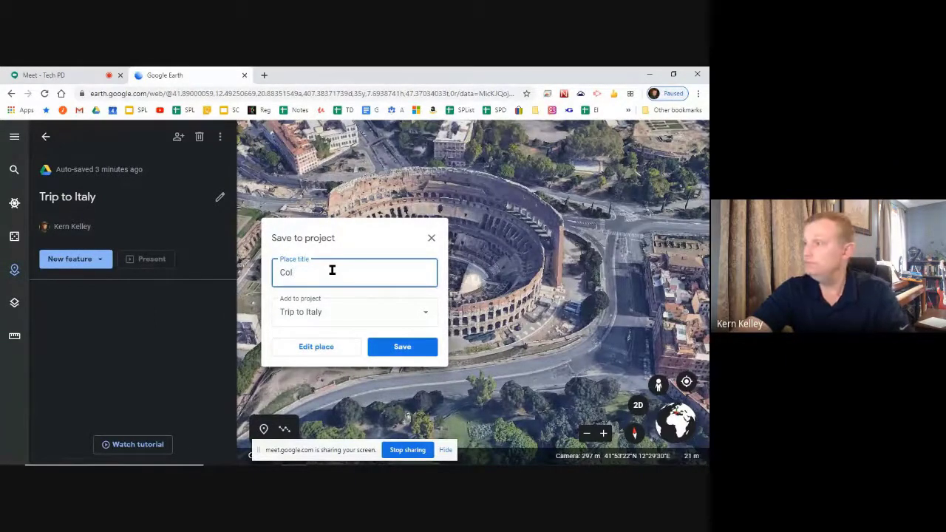
{"action": "type", "text": "o"}
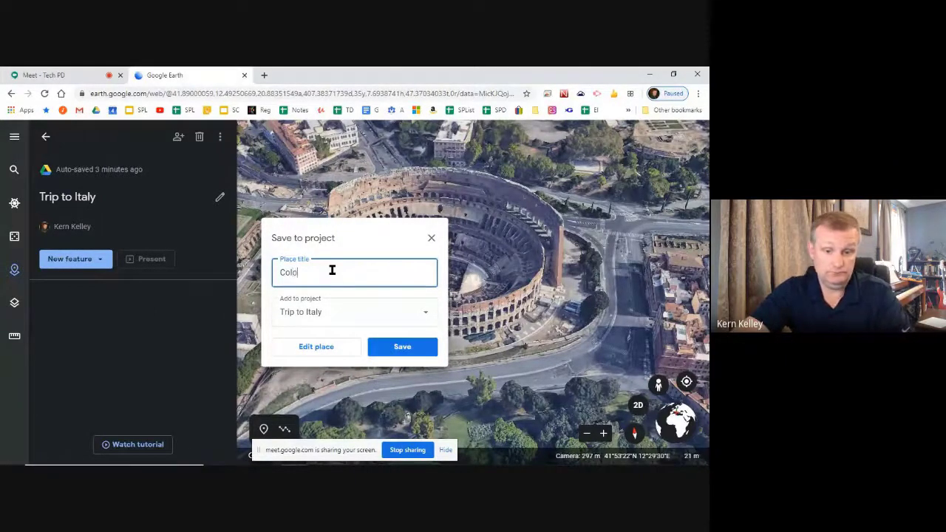
{"action": "type", "text": "sseum"}
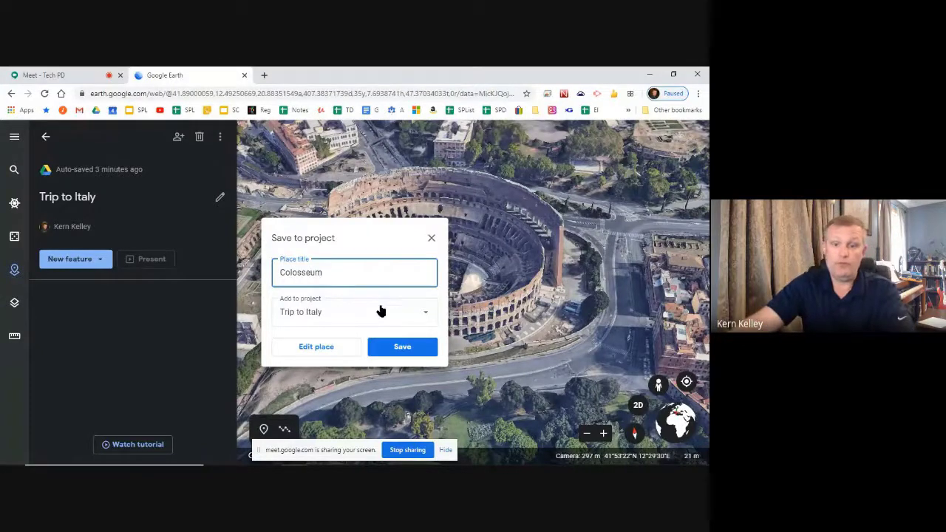
{"action": "left_click", "coordinate": [416, 349]}
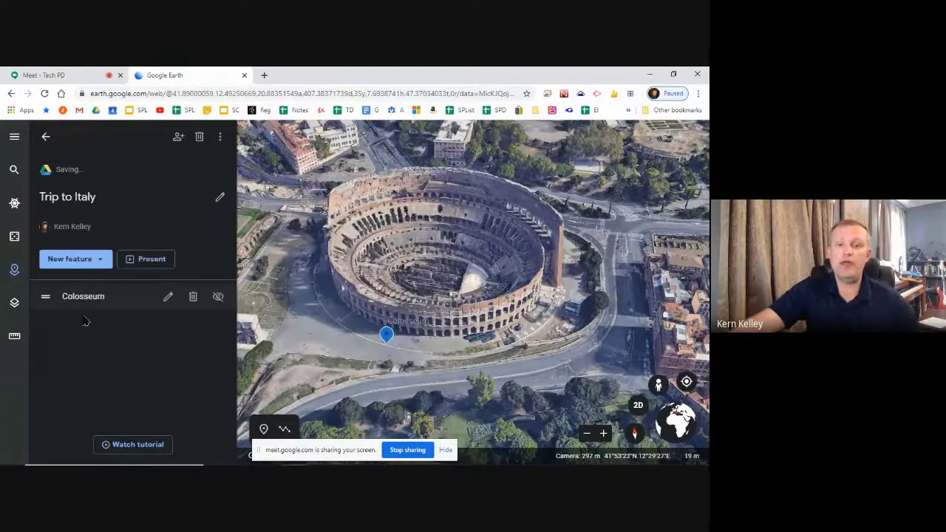
Step: Open the Colosseum placemark for editing, dismiss the Styling places tutorial, and enter Information as its description
{"action": "left_click", "coordinate": [169, 298]}
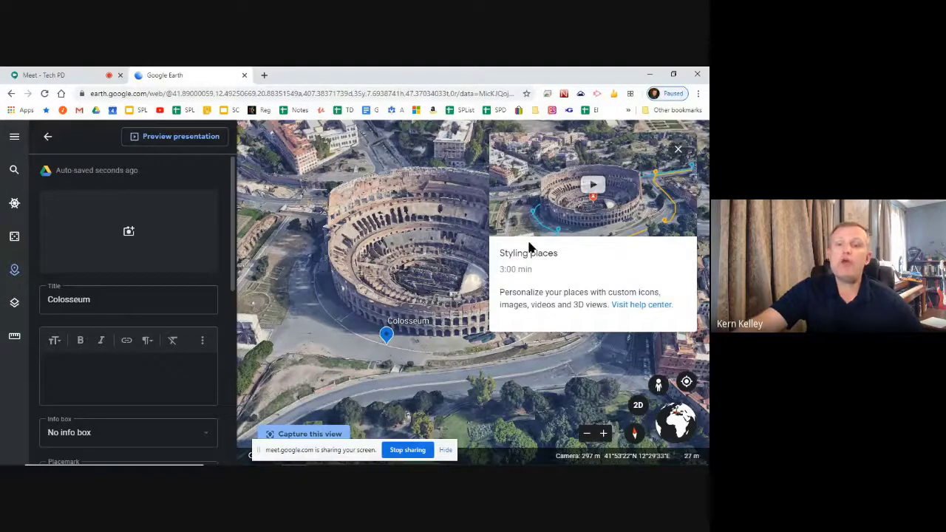
{"action": "left_click", "coordinate": [679, 152]}
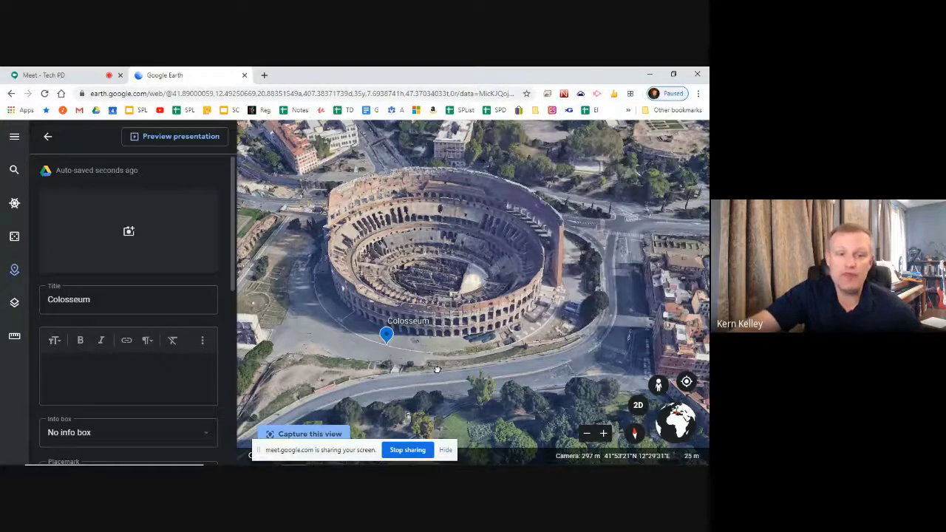
{"action": "left_click_drag", "start_coordinate": [437, 369], "coordinate": [497, 316]}
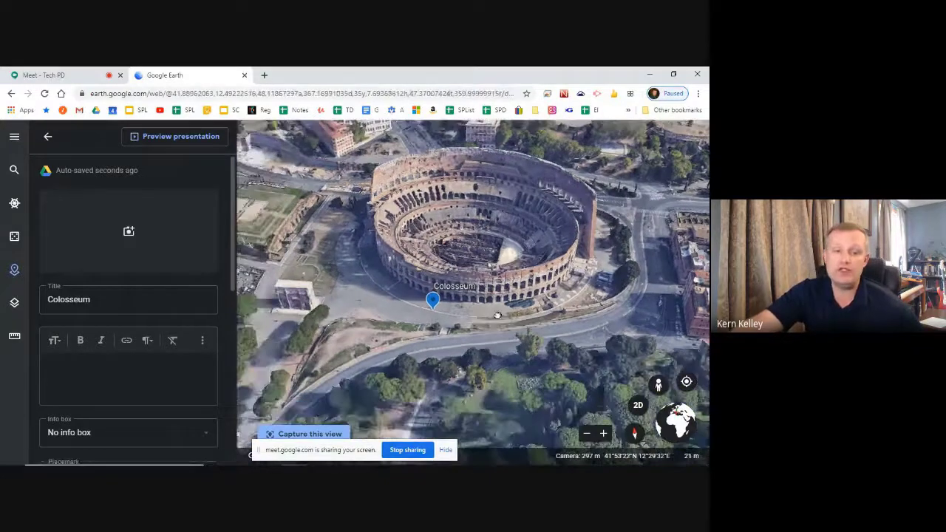
{"action": "left_click", "coordinate": [143, 364]}
{"action": "type", "text": "In"}
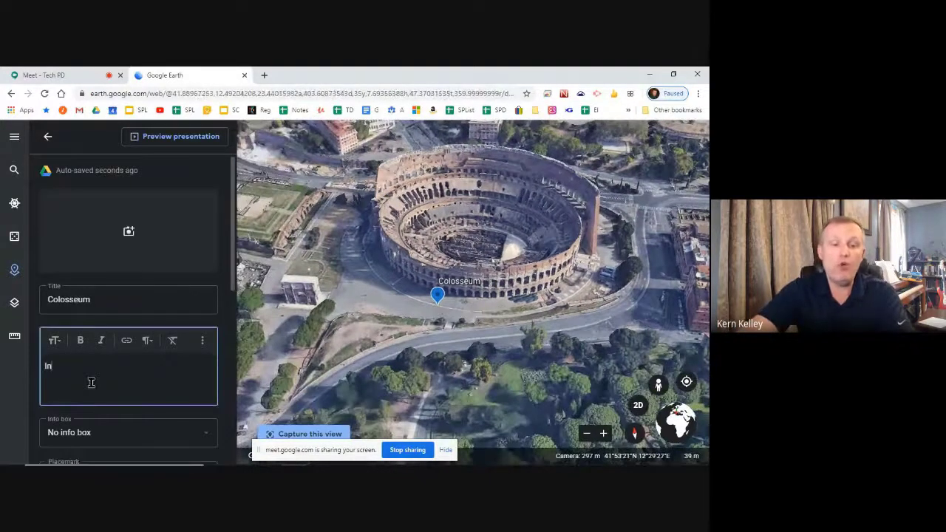
{"action": "type", "text": "fo"}
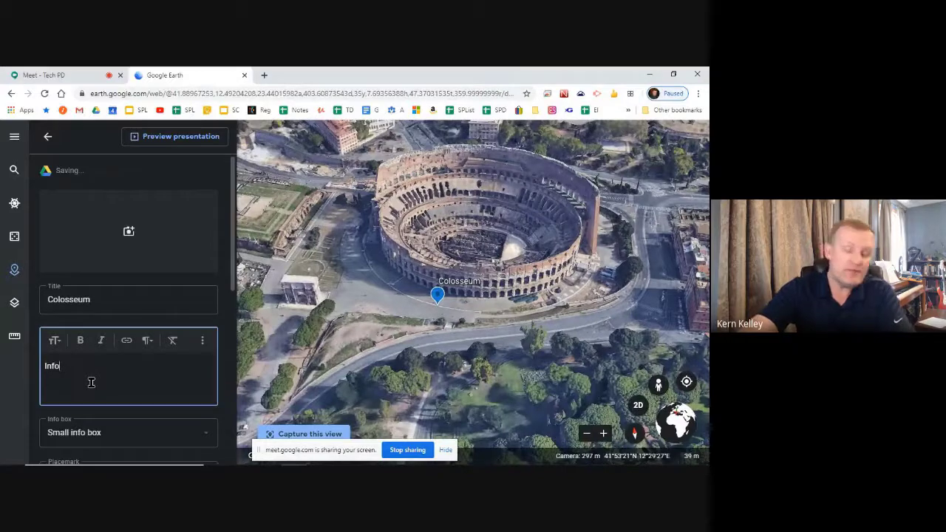
{"action": "type", "text": "rmation"}
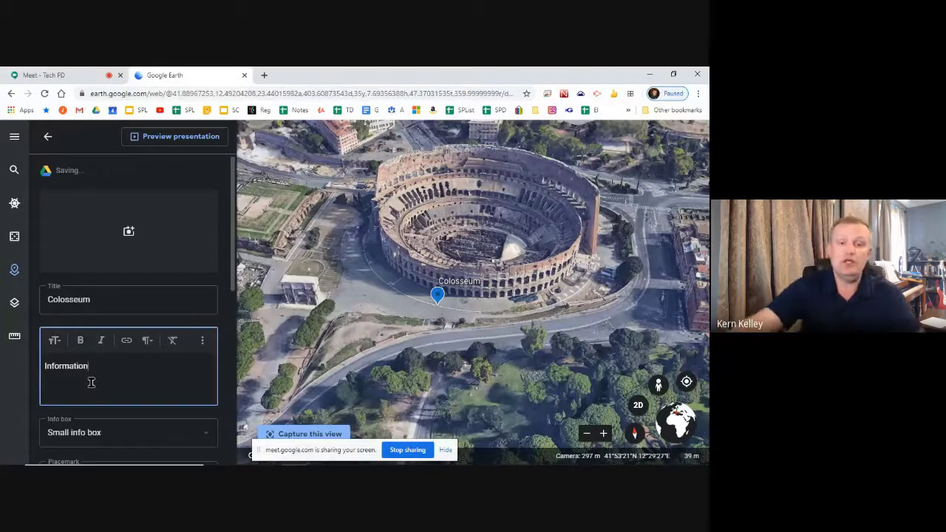
{"action": "left_click_drag", "start_coordinate": [121, 376], "coordinate": [13, 373]}
{"action": "left_click", "coordinate": [126, 340]}
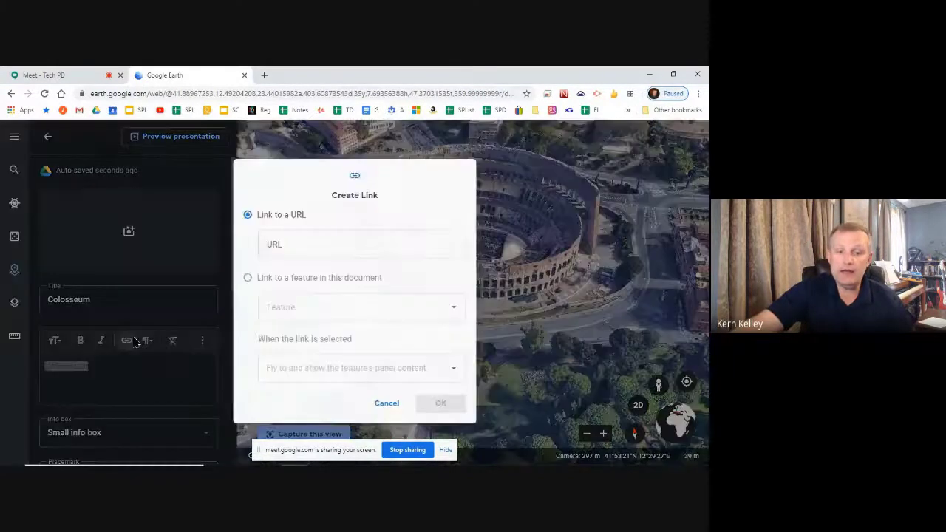
{"action": "left_click", "coordinate": [387, 404]}
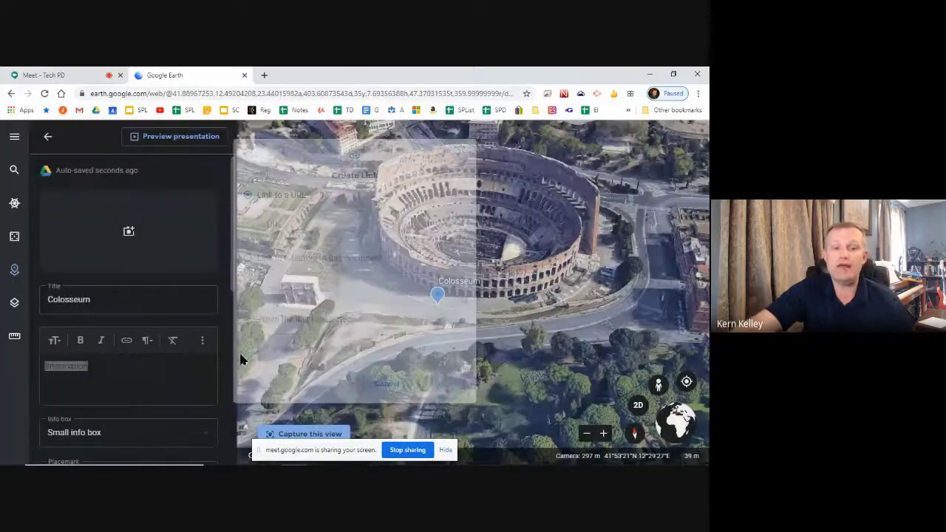
Step: Choose Small info box as the Colosseum placemark's info box style
{"action": "scroll", "coordinate": [148, 370], "scroll_direction": "down", "scroll_amount": 3}
{"action": "left_click", "coordinate": [118, 328]}
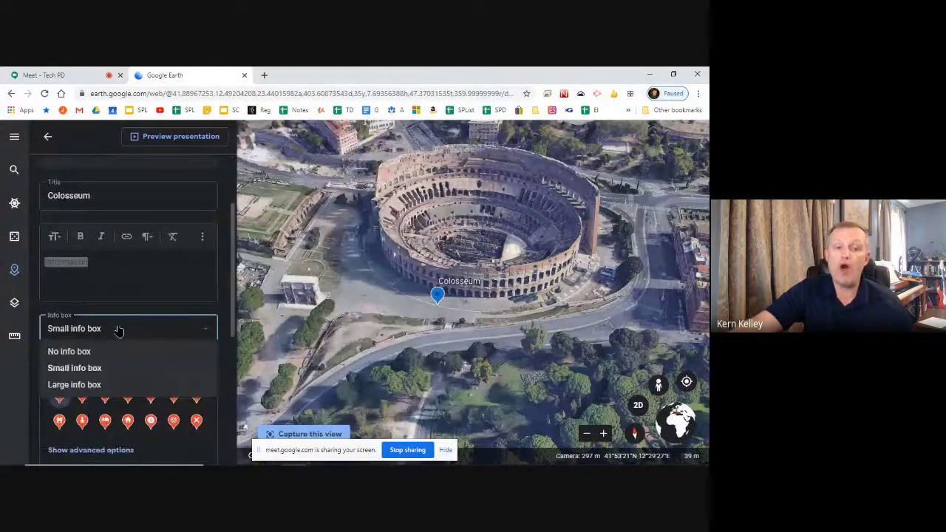
{"action": "left_click", "coordinate": [82, 369]}
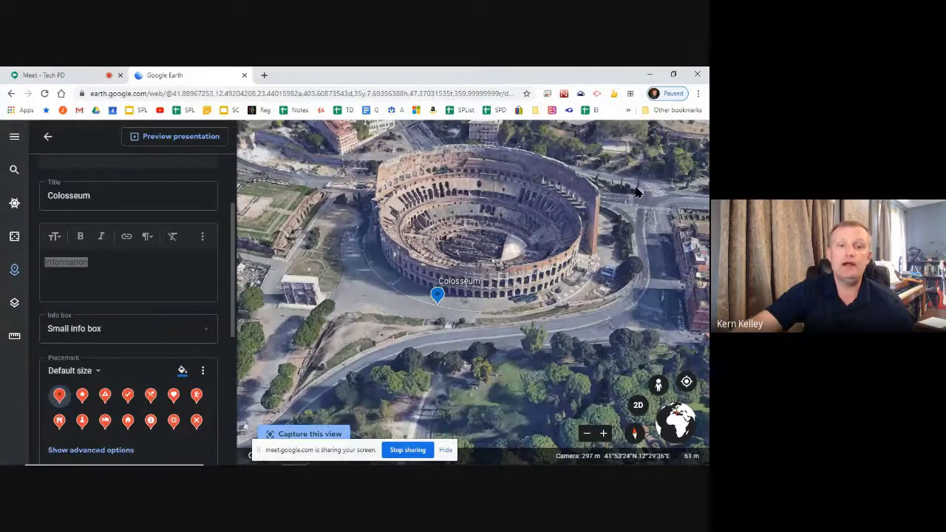
Step: Frame the whole Colosseum close up in 3D, capture this view for the placemark, and check its manual view settings
{"action": "left_click_drag", "start_coordinate": [425, 291], "coordinate": [374, 337]}
{"action": "left_click_drag", "start_coordinate": [543, 249], "coordinate": [576, 185]}
{"action": "left_click", "coordinate": [603, 432]}
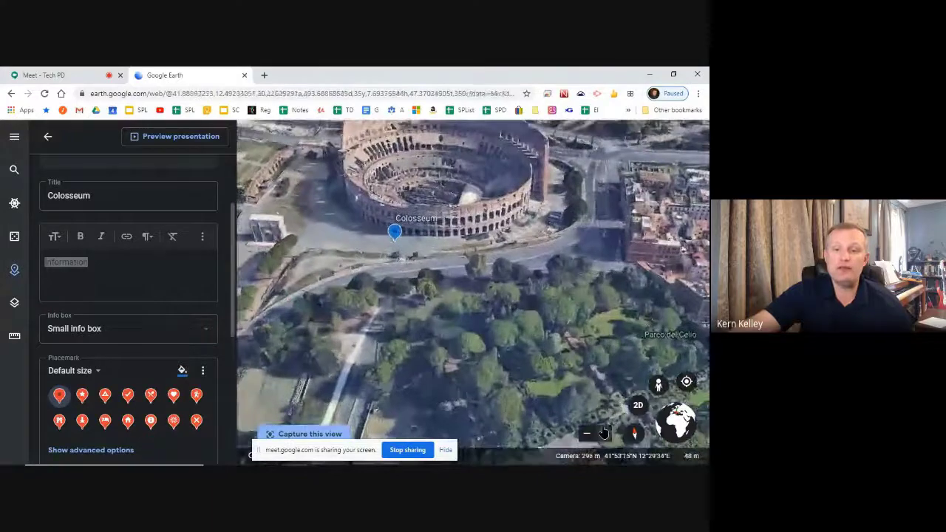
{"action": "left_click", "coordinate": [604, 433]}
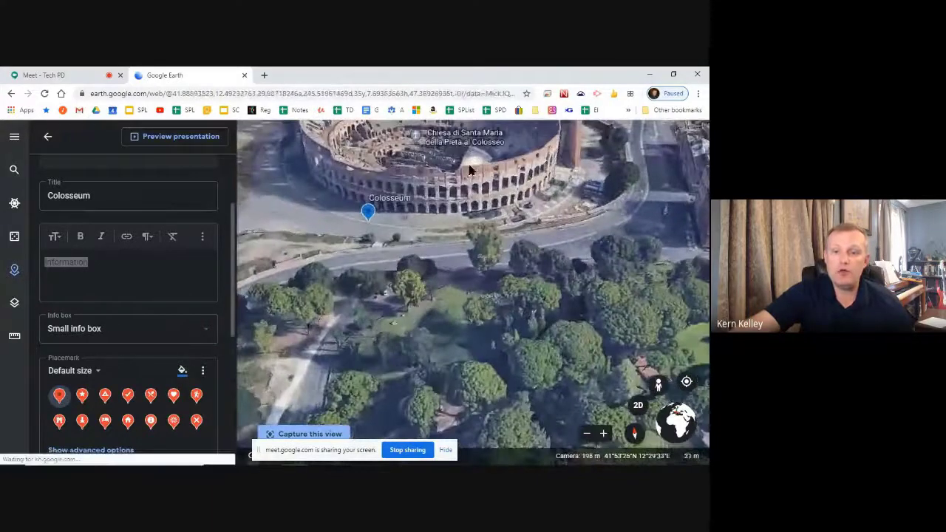
{"action": "left_click_drag", "start_coordinate": [468, 170], "coordinate": [497, 290]}
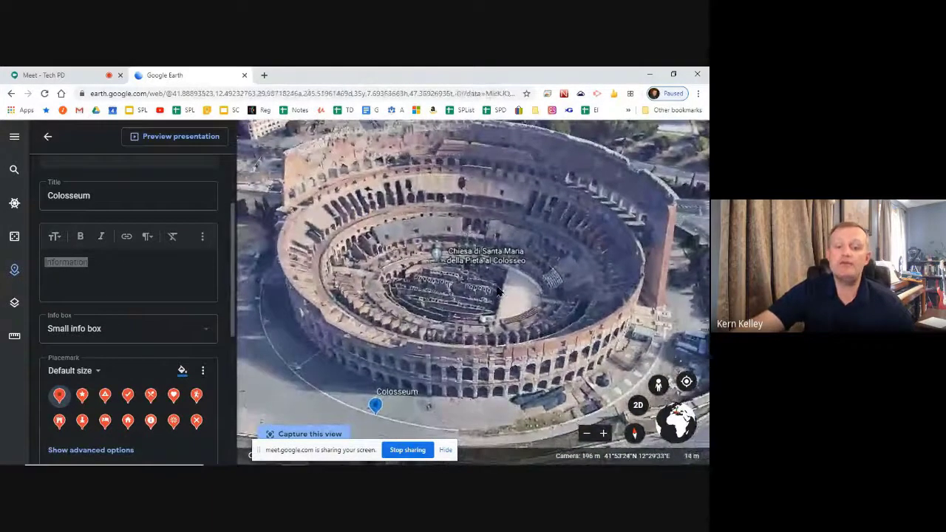
{"action": "left_click", "coordinate": [315, 433]}
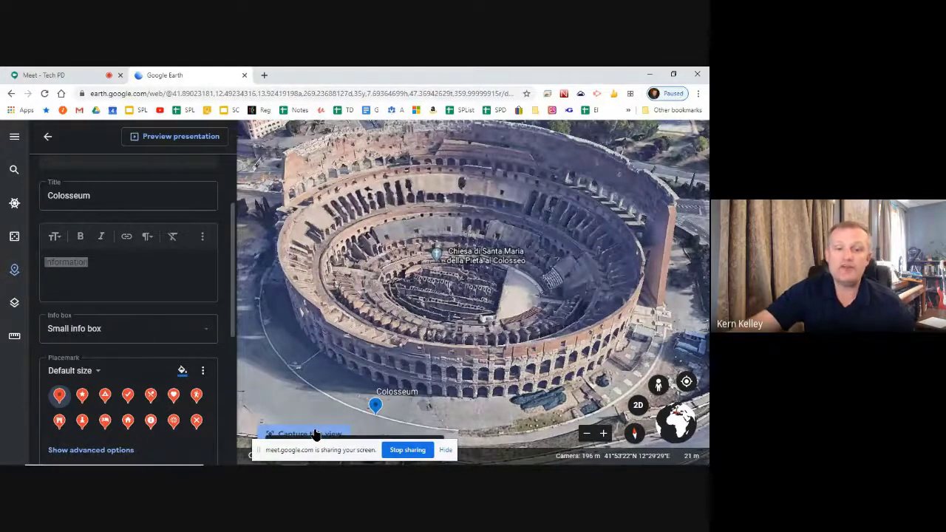
{"action": "scroll", "coordinate": [172, 342], "scroll_direction": "down", "scroll_amount": 4}
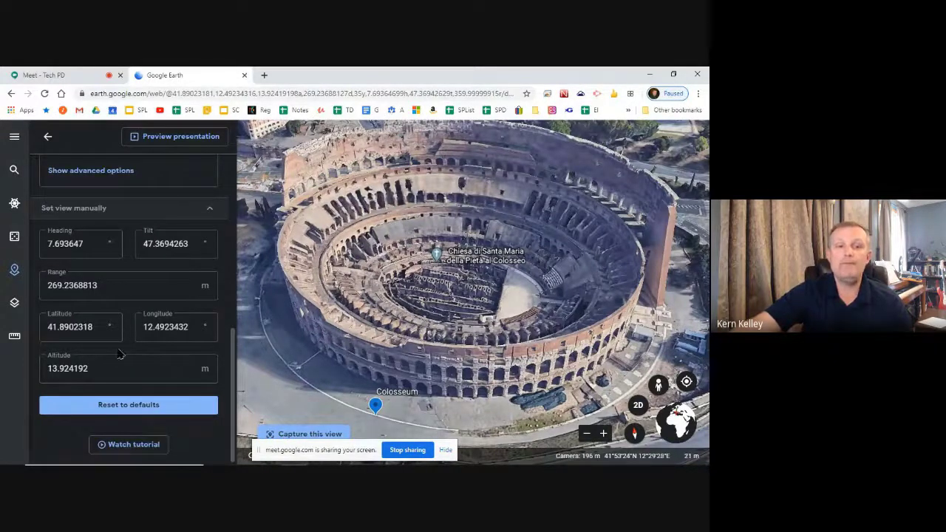
Step: Find images of "roman colosseum" with Google Image Search and add the night-time photo of the building to the Colosseum placemark
{"action": "scroll", "coordinate": [120, 355], "scroll_direction": "up", "scroll_amount": 5}
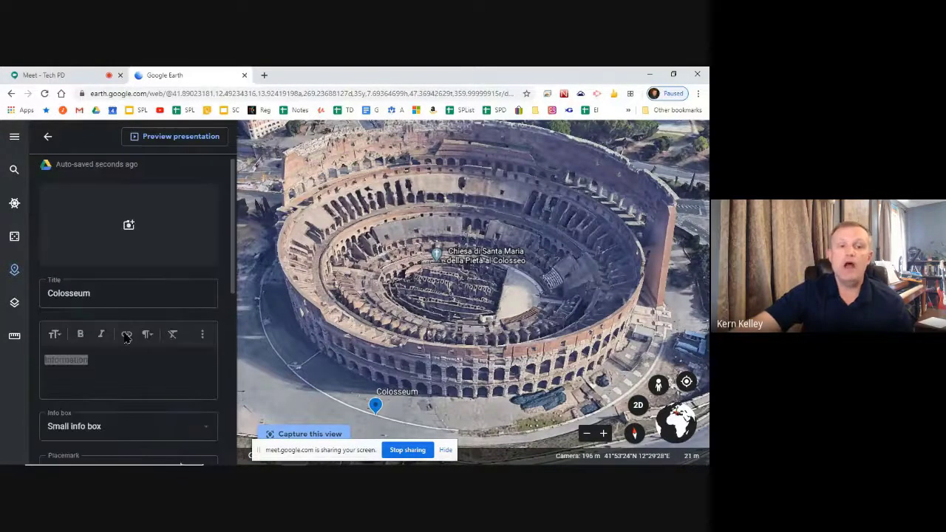
{"action": "left_click", "coordinate": [129, 233]}
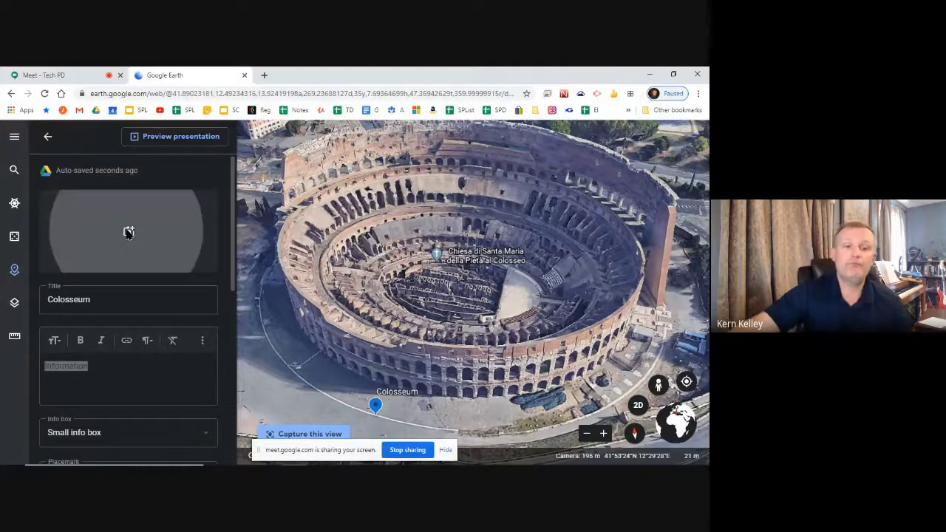
{"action": "left_click", "coordinate": [222, 187]}
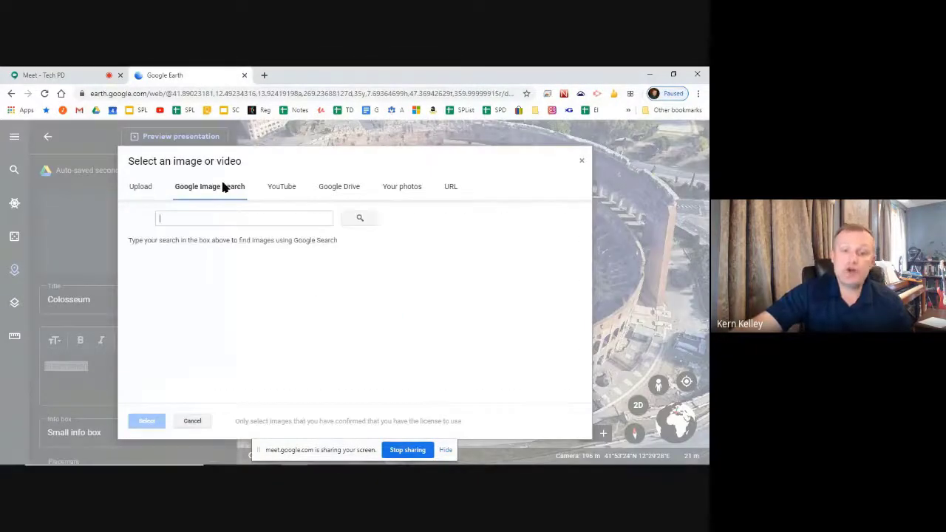
{"action": "left_click", "coordinate": [215, 217]}
{"action": "type", "text": "ro"}
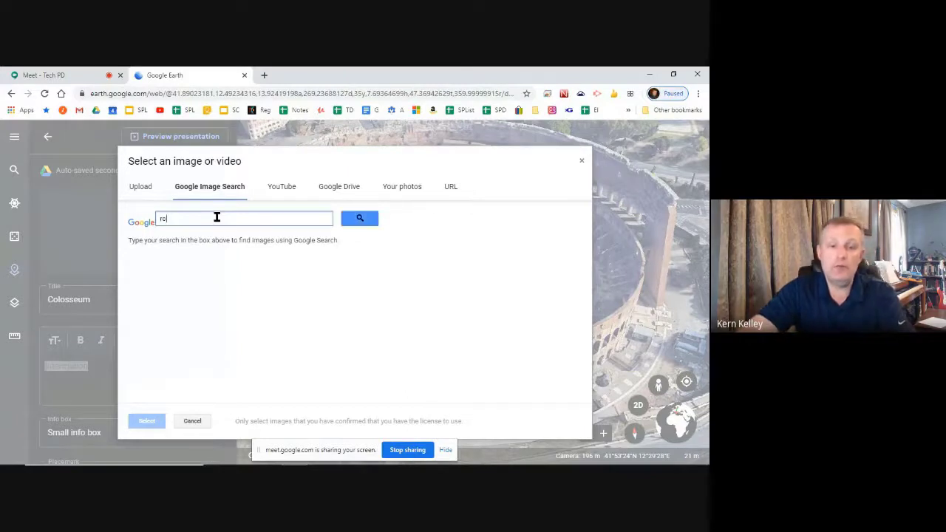
{"action": "type", "text": "man colo"}
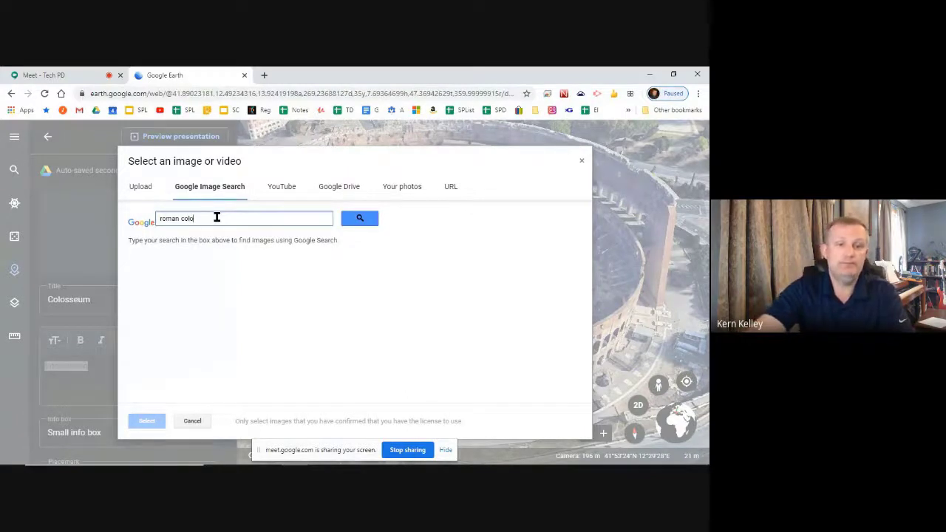
{"action": "type", "text": "sseu"}
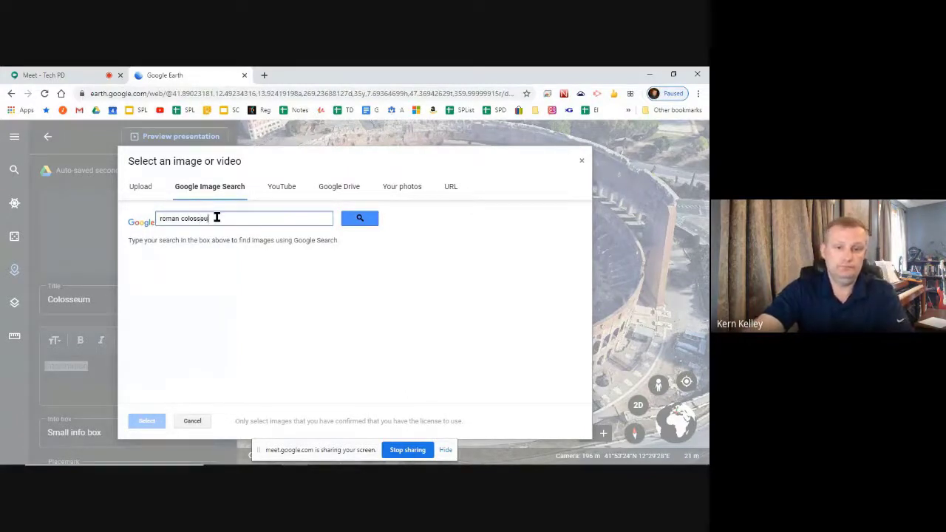
{"action": "type", "text": "m"}
{"action": "key", "text": "Return"}
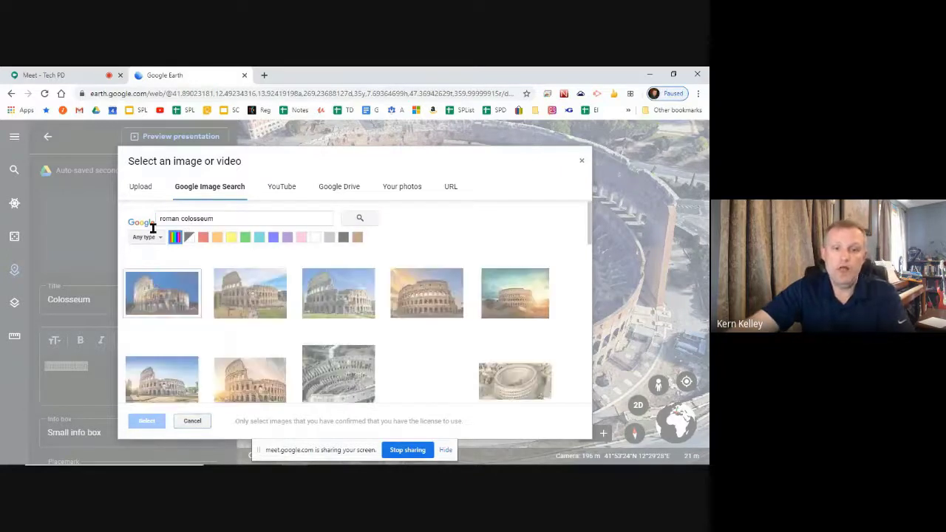
{"action": "left_click", "coordinate": [162, 294]}
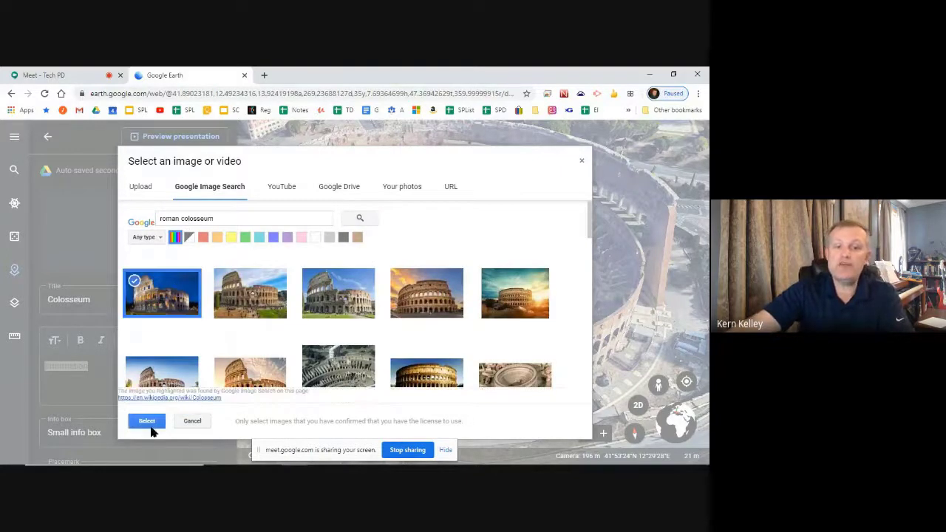
{"action": "left_click", "coordinate": [147, 424]}
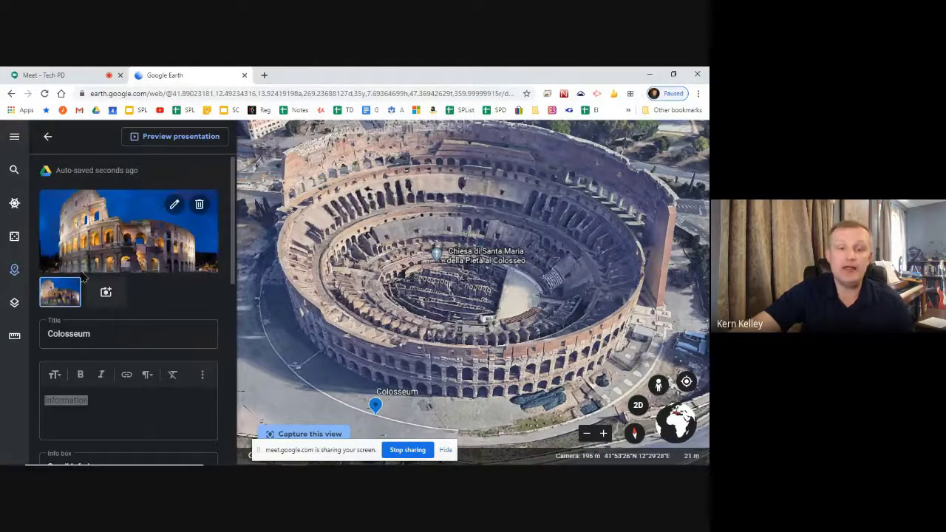
Step: Add the wide Colosseum photo from the personal 2020-05-04 album as the placemark's second image, and return to the project overview
{"action": "left_click", "coordinate": [105, 292]}
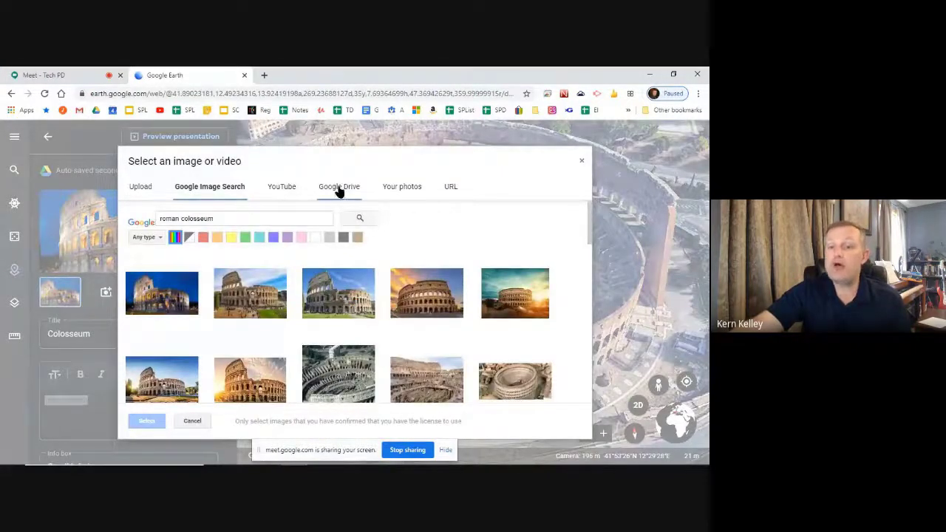
{"action": "left_click", "coordinate": [402, 186]}
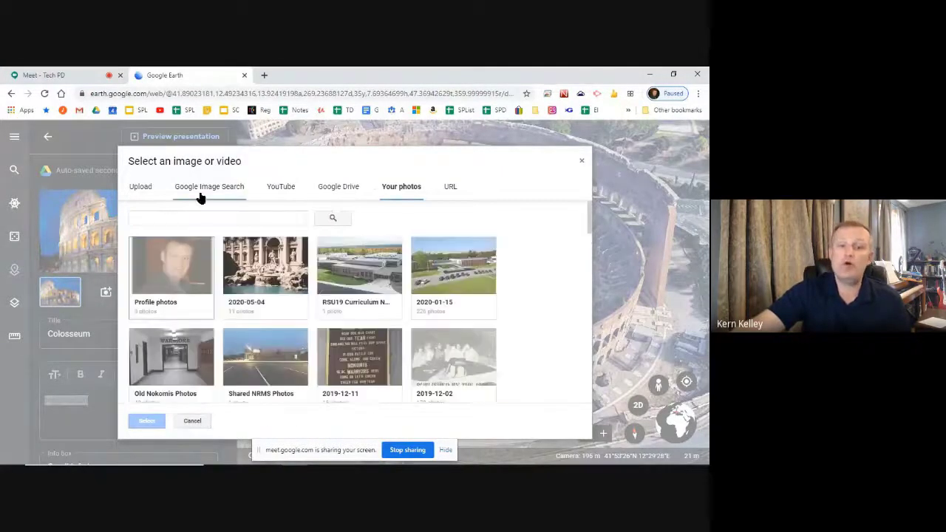
{"action": "left_click", "coordinate": [265, 284]}
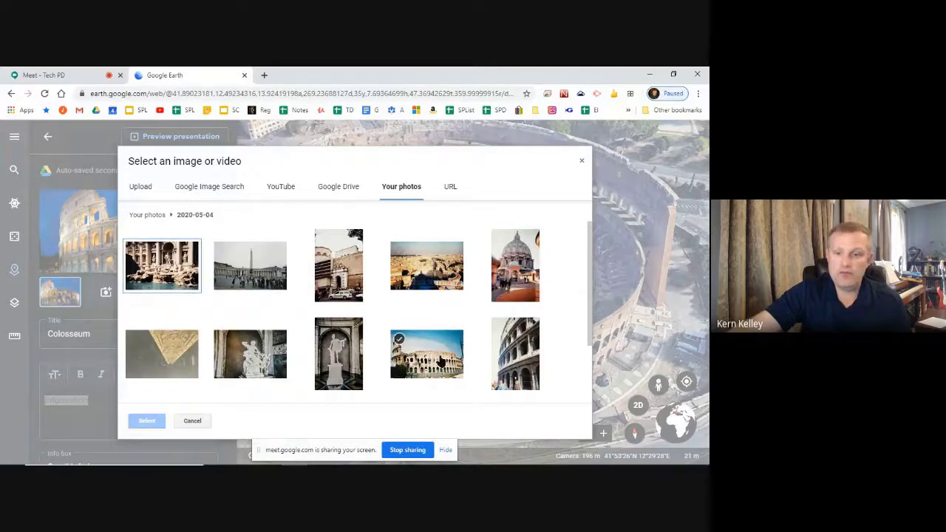
{"action": "left_click", "coordinate": [395, 336]}
{"action": "scroll", "coordinate": [333, 358], "scroll_direction": "down", "scroll_amount": 2}
{"action": "scroll", "coordinate": [310, 368], "scroll_direction": "down", "scroll_amount": 1}
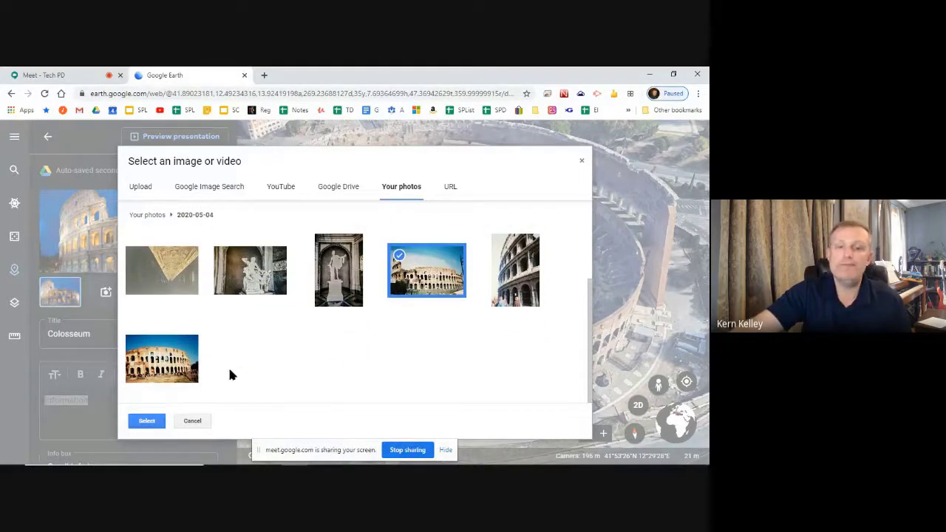
{"action": "left_click", "coordinate": [147, 421]}
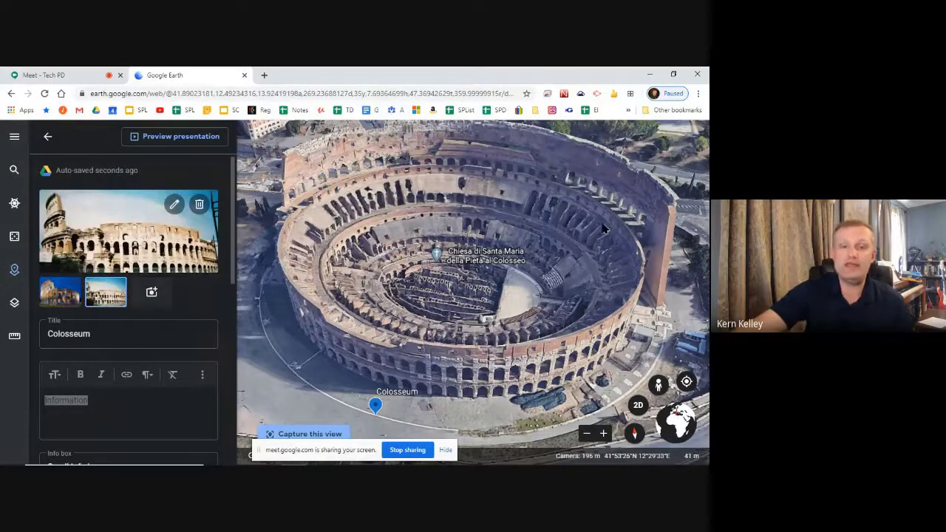
{"action": "left_click", "coordinate": [47, 137]}
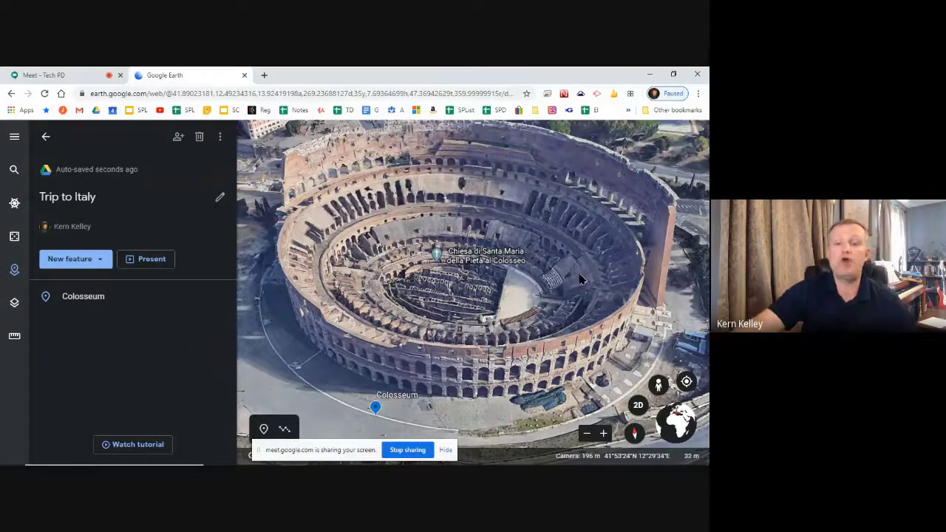
Step: Search for "trevi", save the Trevi Fountain in Rome to the Trip to Italy project under that title, and dismiss its info card
{"action": "scroll", "coordinate": [462, 339], "scroll_direction": "up", "scroll_amount": 3}
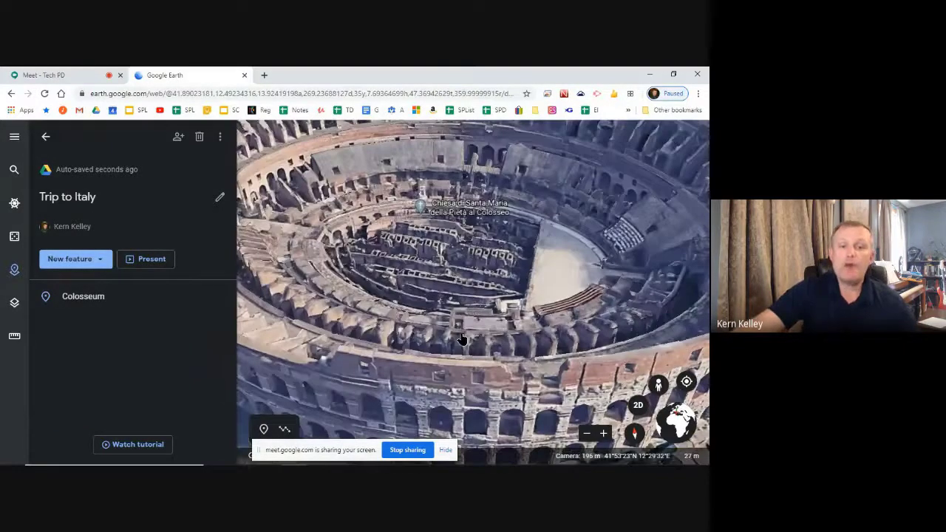
{"action": "scroll", "coordinate": [462, 338], "scroll_direction": "down", "scroll_amount": 4}
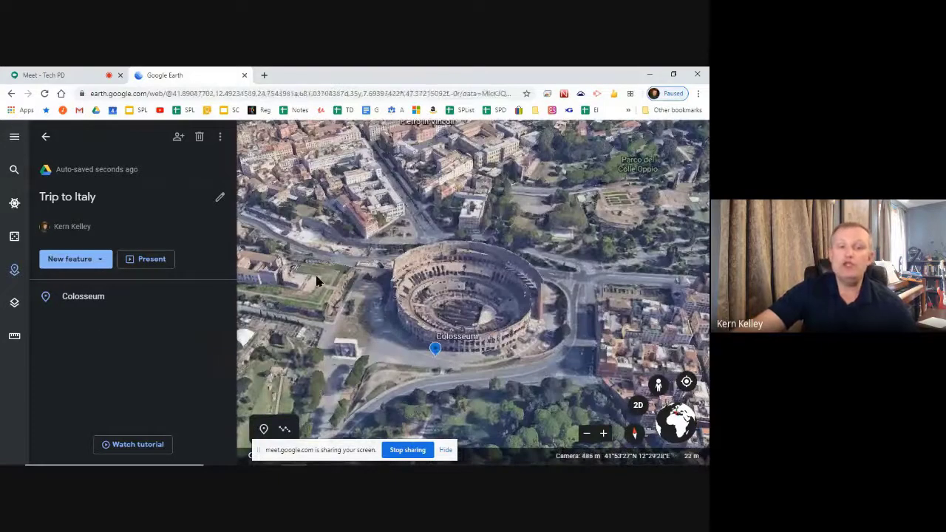
{"action": "left_click", "coordinate": [98, 262]}
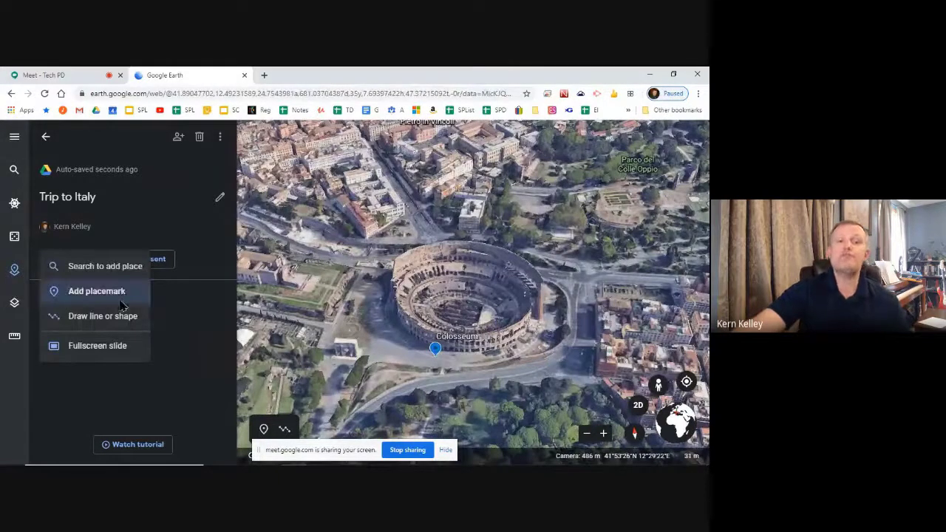
{"action": "left_click", "coordinate": [101, 267]}
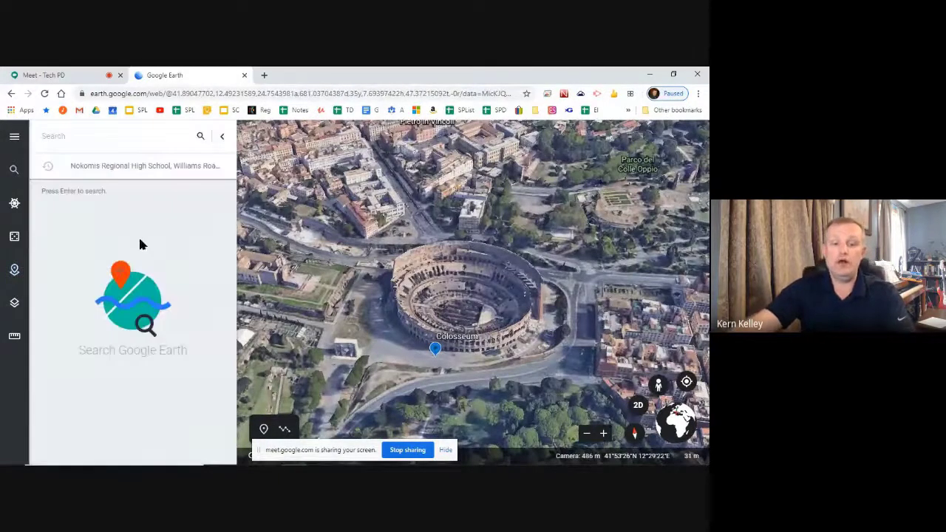
{"action": "type", "text": "trevi"}
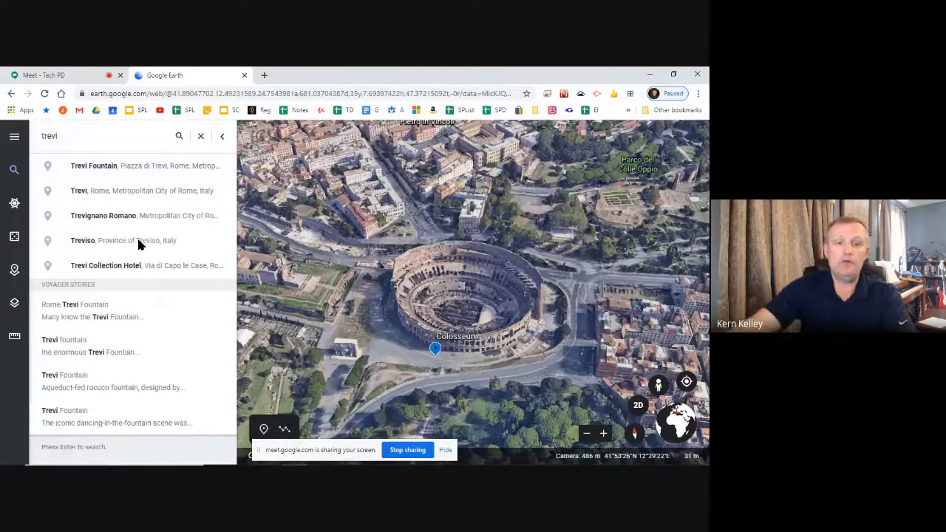
{"action": "left_click", "coordinate": [139, 167]}
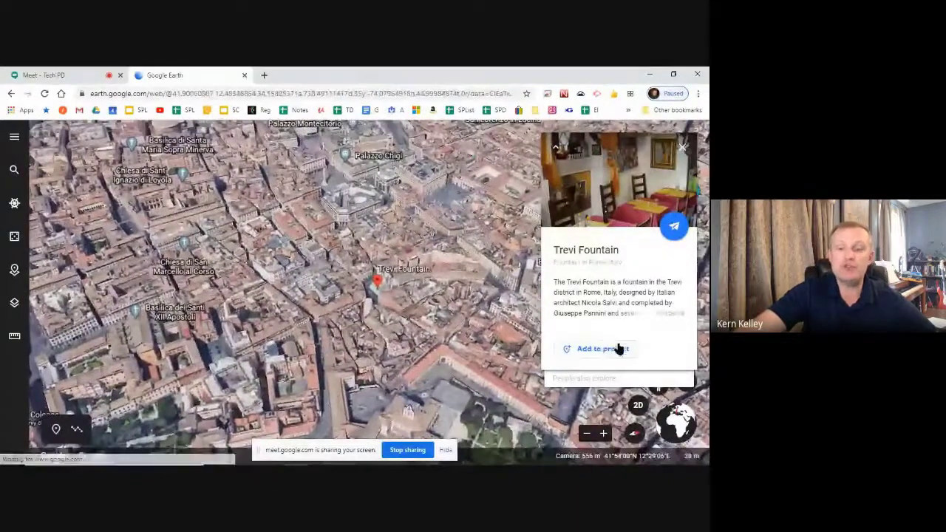
{"action": "left_click", "coordinate": [606, 349]}
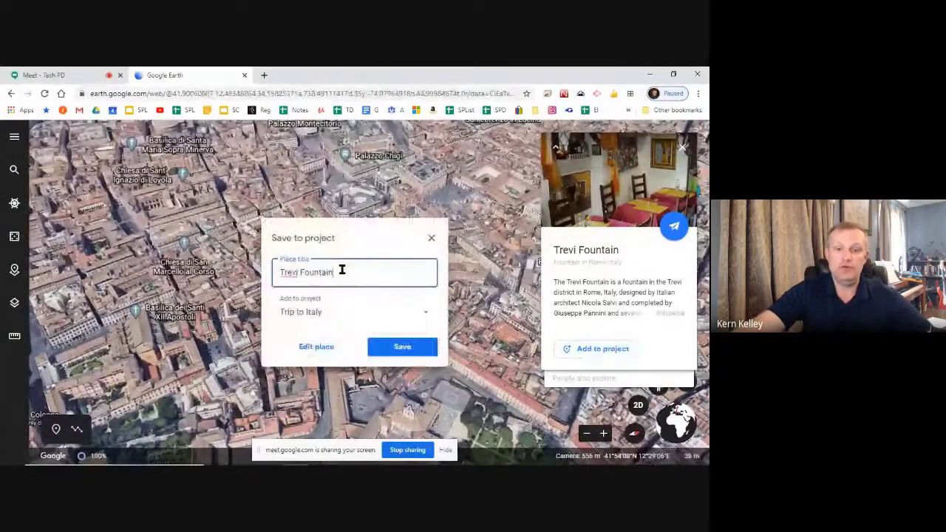
{"action": "left_click", "coordinate": [416, 346]}
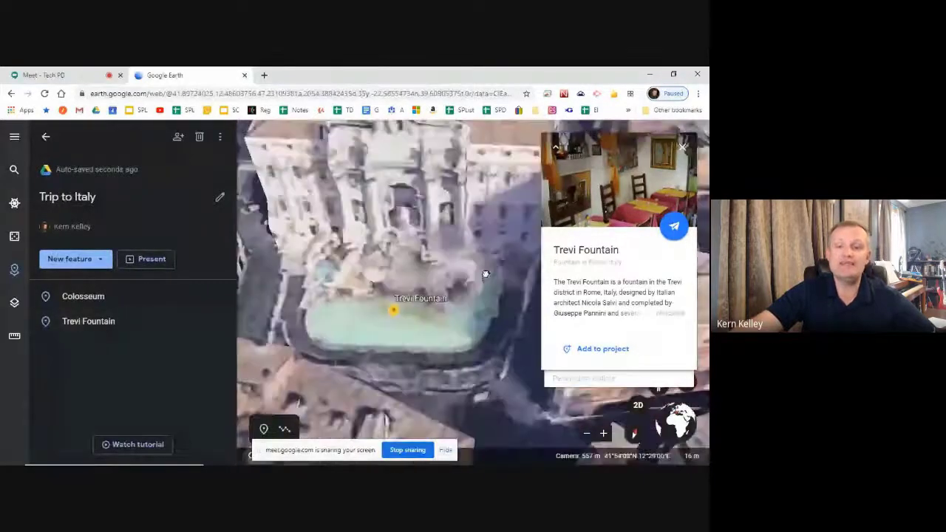
{"action": "left_click", "coordinate": [683, 148]}
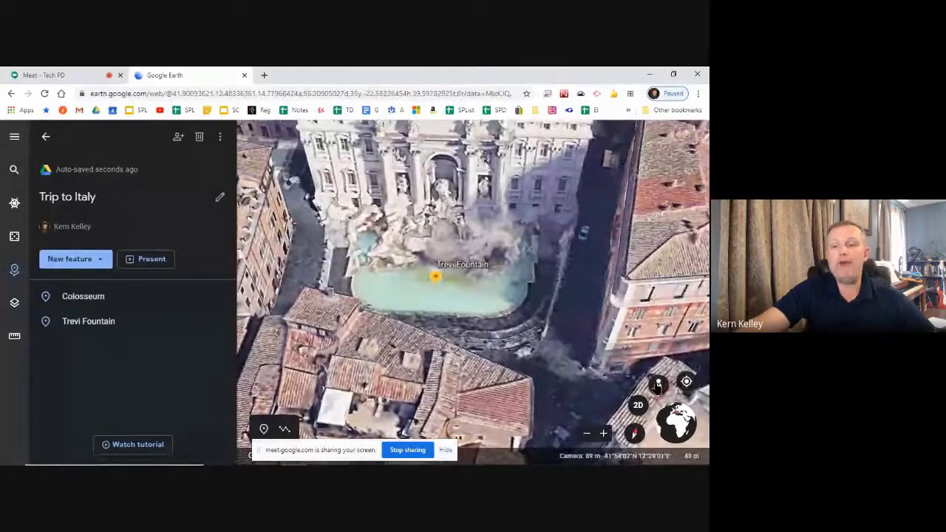
Step: Enter a Street View photo sphere at the Trevi Fountain's basin and look around from there
{"action": "left_click_drag", "start_coordinate": [658, 387], "coordinate": [452, 308]}
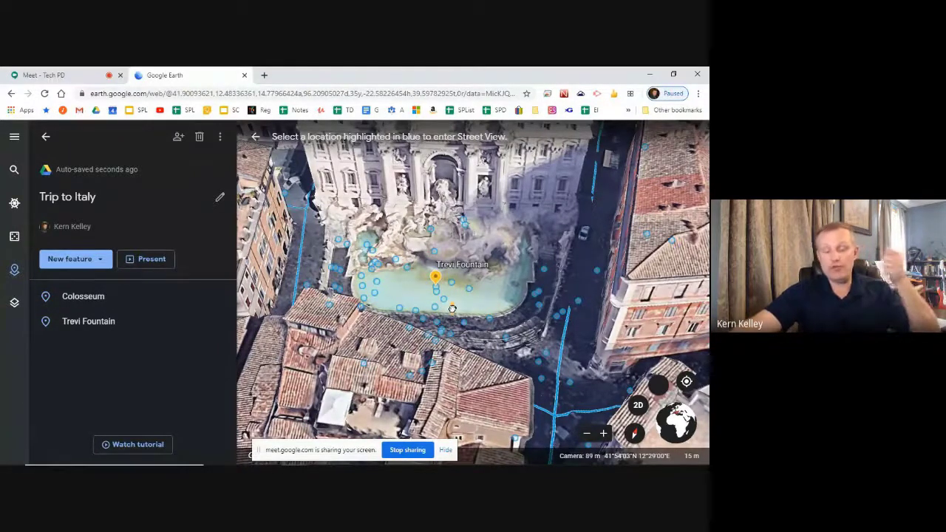
{"action": "left_click_drag", "start_coordinate": [452, 308], "coordinate": [438, 295]}
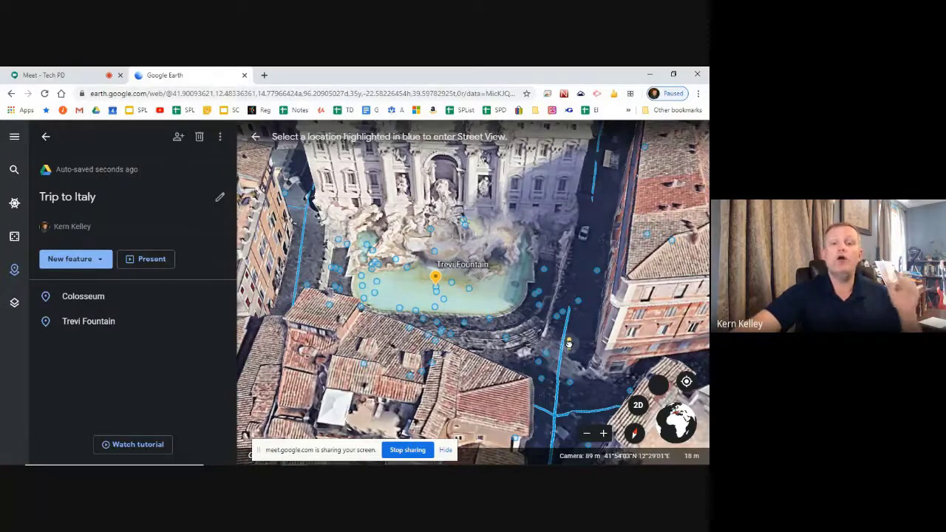
{"action": "left_click_drag", "start_coordinate": [542, 435], "coordinate": [445, 260]}
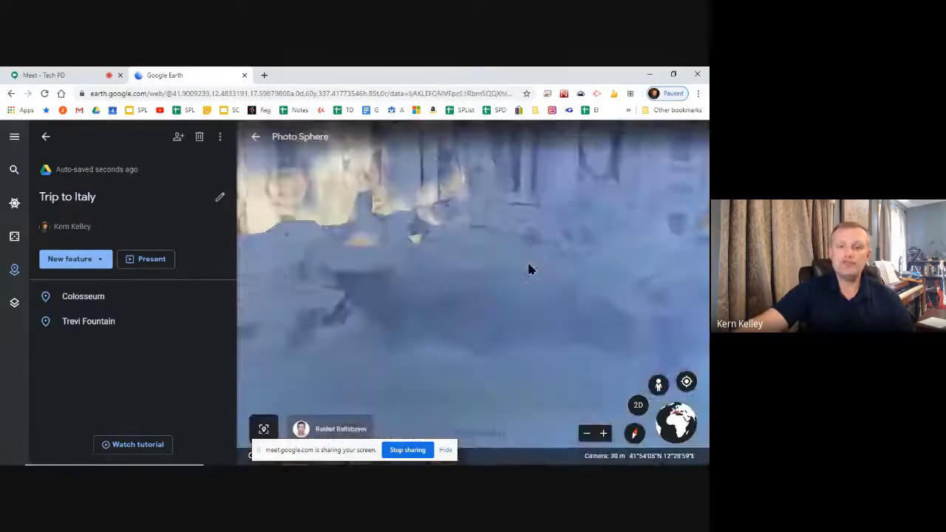
{"action": "left_click_drag", "start_coordinate": [394, 219], "coordinate": [296, 258]}
{"action": "left_click_drag", "start_coordinate": [482, 212], "coordinate": [279, 236]}
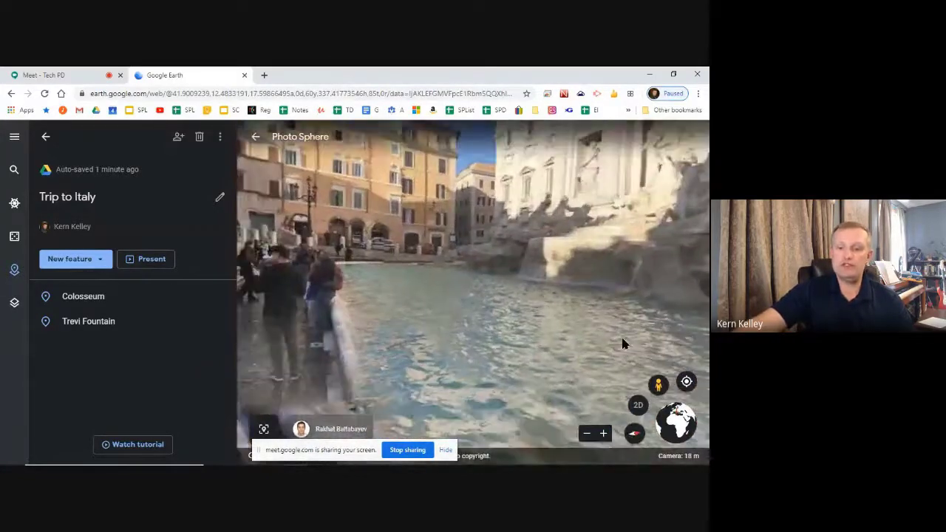
Step: Switch to another photo sphere on the pavement in front of the Trevi Fountain and turn to face the fountain's facade
{"action": "left_click", "coordinate": [662, 385]}
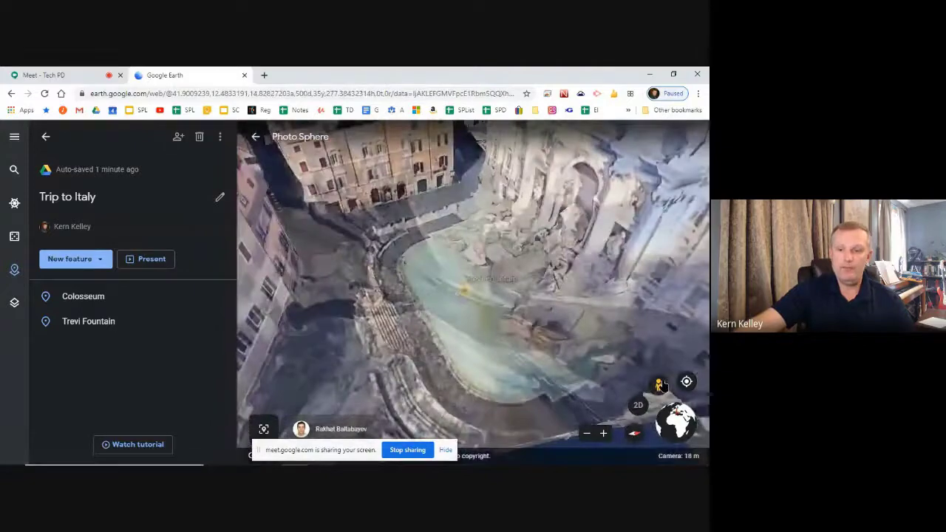
{"action": "left_click_drag", "start_coordinate": [659, 384], "coordinate": [460, 288]}
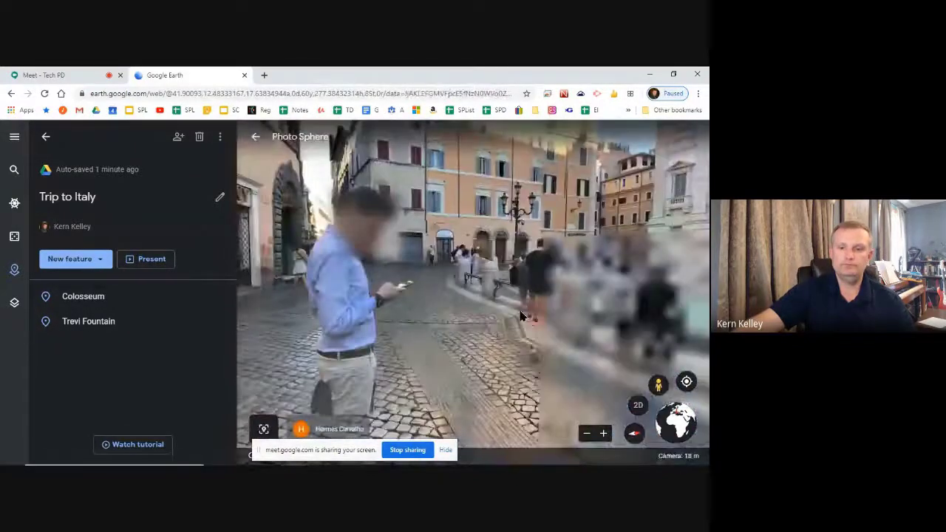
{"action": "left_click_drag", "start_coordinate": [522, 316], "coordinate": [452, 269]}
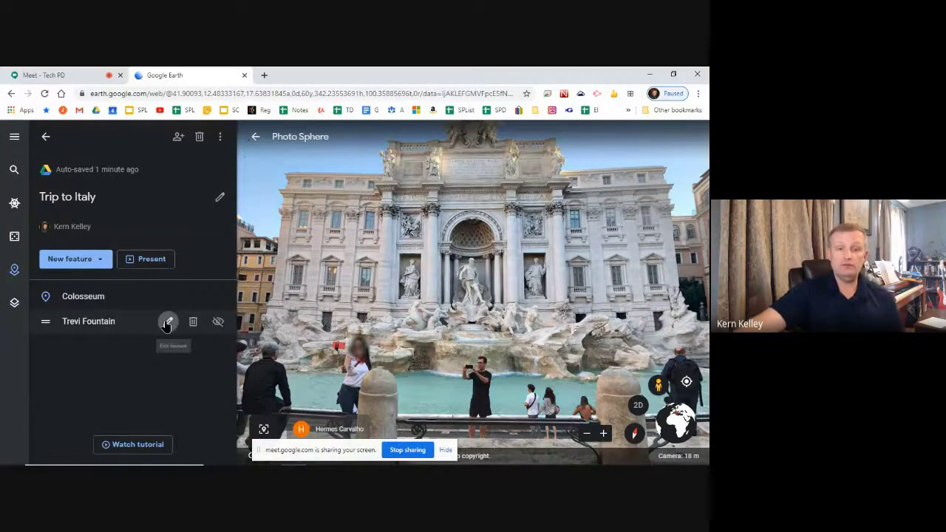
Step: Edit the Trevi Fountain placemark, replace the Google-provided information, and add the fountain photo from the personal 2020-05-04 album as its image
{"action": "left_click", "coordinate": [167, 323]}
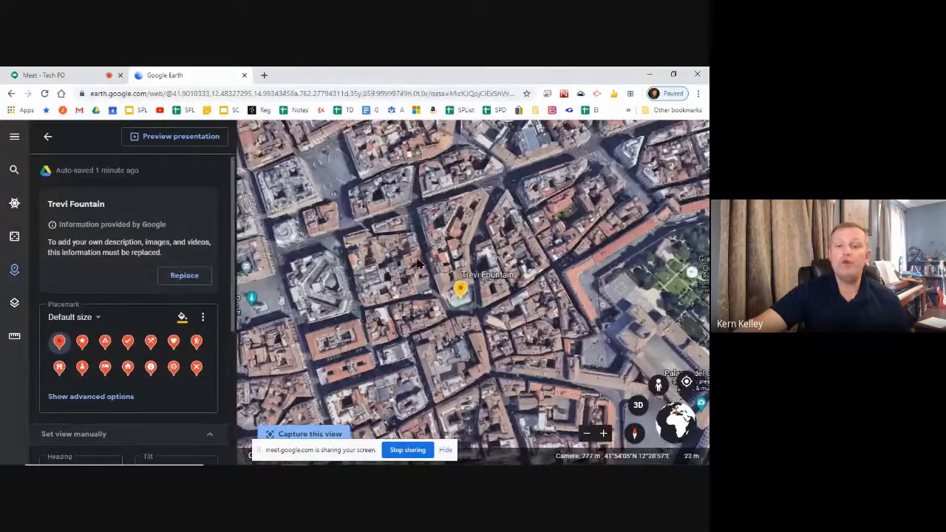
{"action": "left_click", "coordinate": [184, 276]}
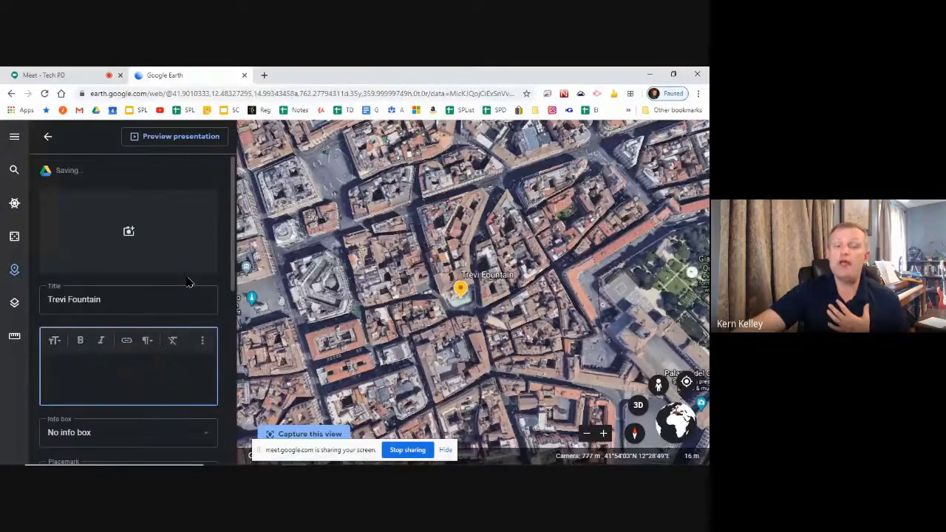
{"action": "left_click", "coordinate": [128, 231]}
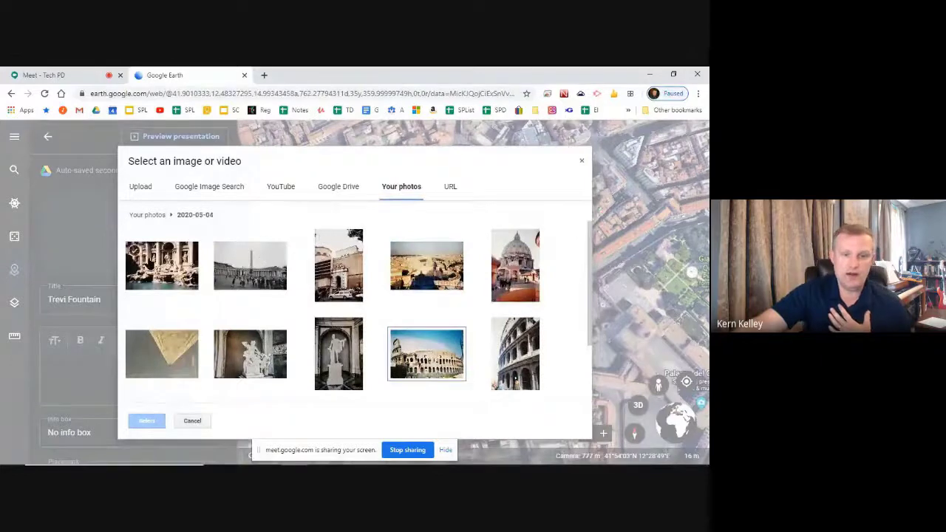
{"action": "left_click", "coordinate": [151, 268]}
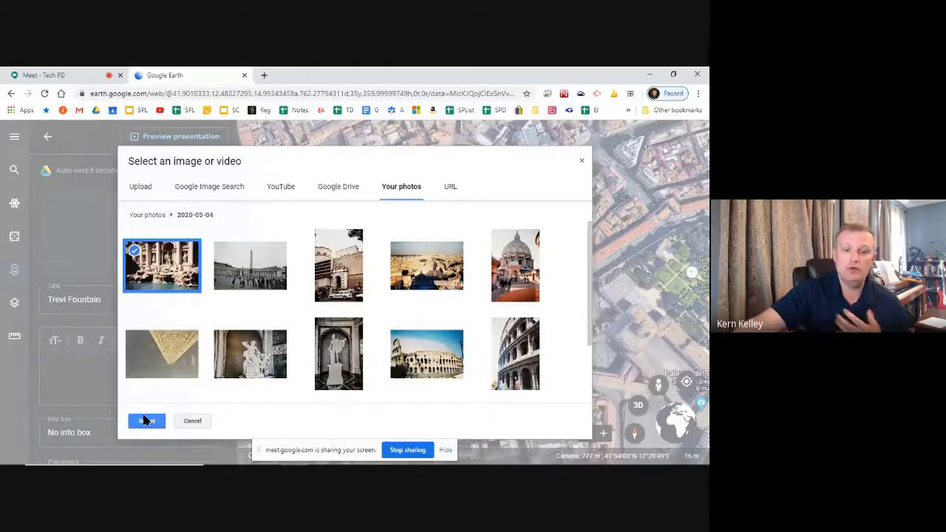
{"action": "left_click", "coordinate": [146, 420]}
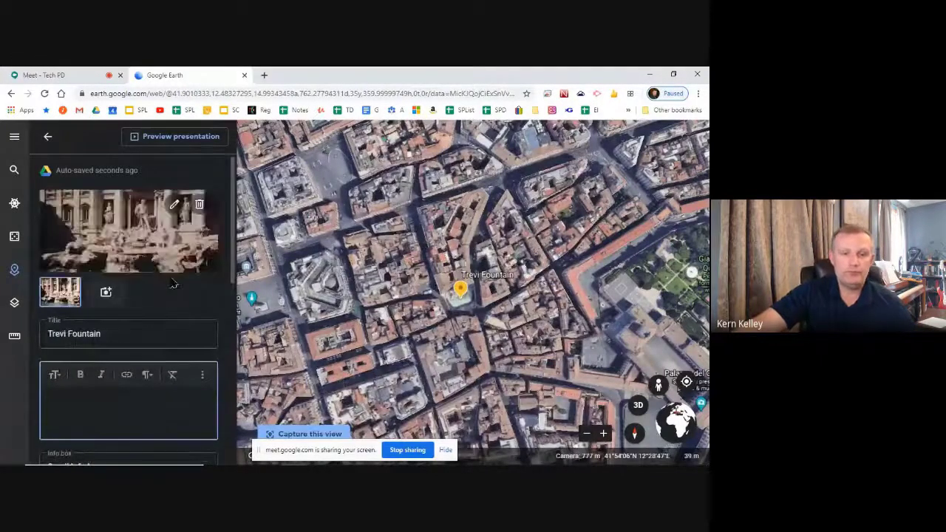
Step: Capture a Street View photo sphere in the fountain's basin, facing the rocks and orange building, as the placemark's view, and return to the project overview
{"action": "scroll", "coordinate": [130, 269], "scroll_direction": "down", "scroll_amount": 2}
{"action": "scroll", "coordinate": [130, 268], "scroll_direction": "down", "scroll_amount": 4}
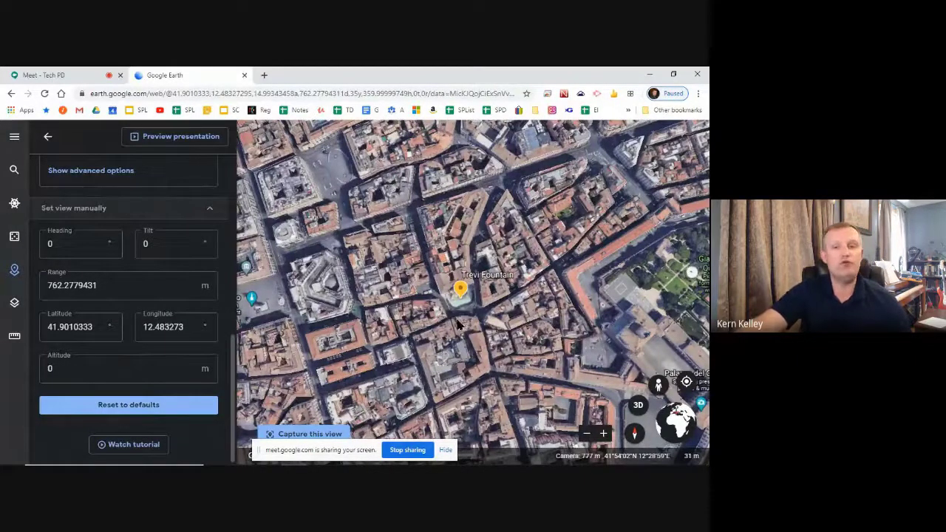
{"action": "scroll", "coordinate": [465, 320], "scroll_direction": "up", "scroll_amount": 2}
{"action": "scroll", "coordinate": [451, 306], "scroll_direction": "up", "scroll_amount": 5}
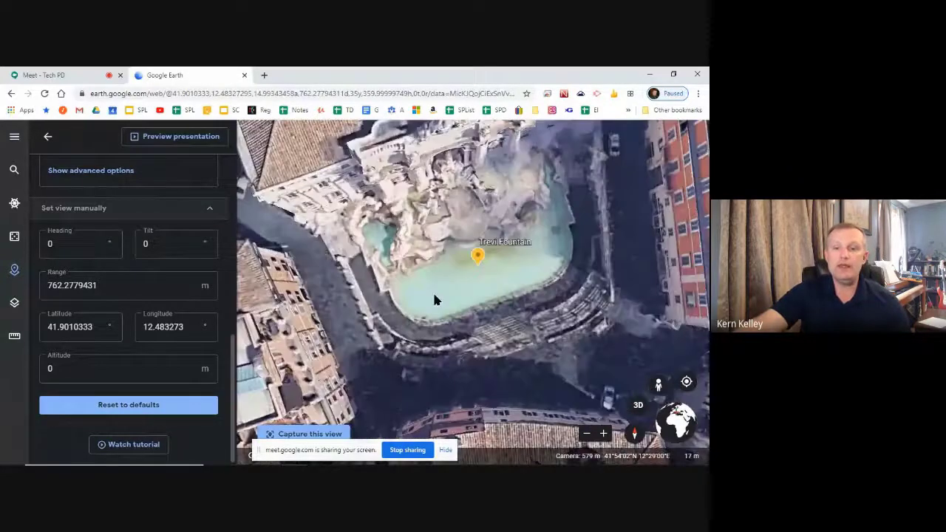
{"action": "left_click", "coordinate": [658, 383]}
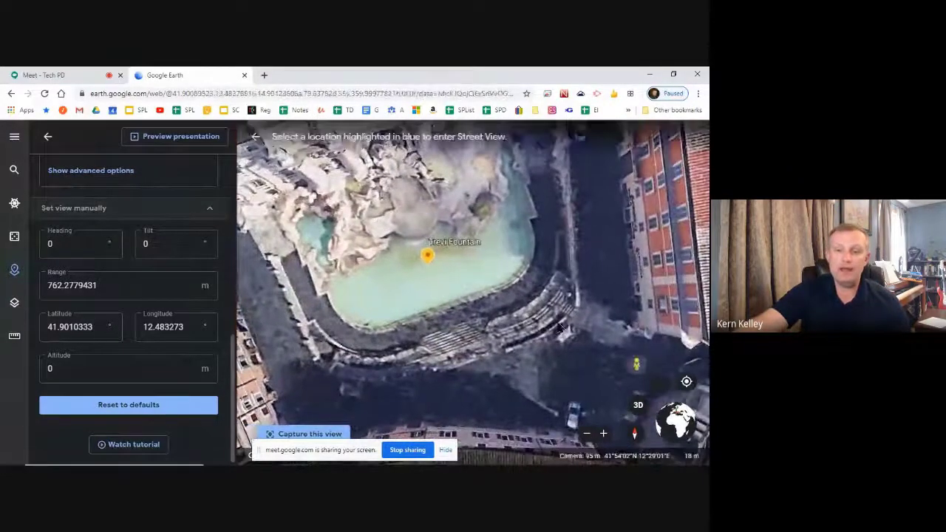
{"action": "left_click", "coordinate": [432, 273]}
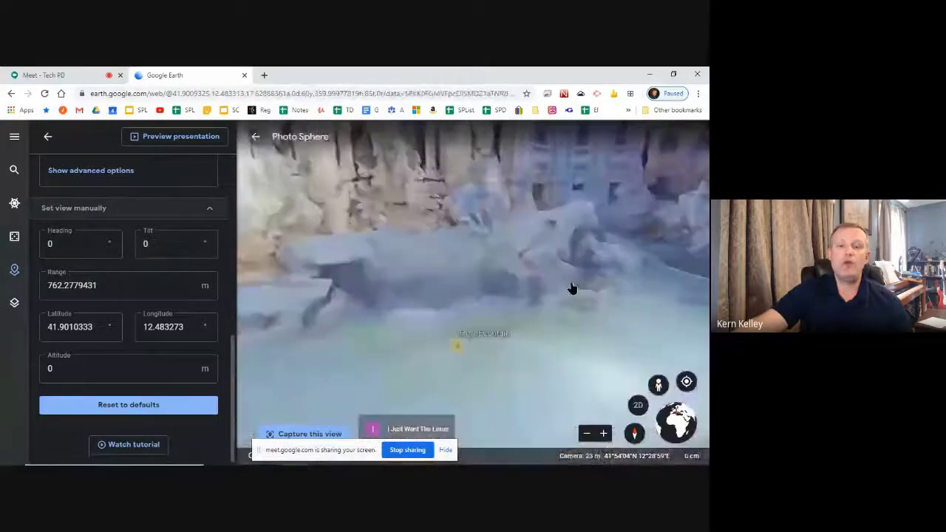
{"action": "left_click_drag", "start_coordinate": [411, 230], "coordinate": [343, 285]}
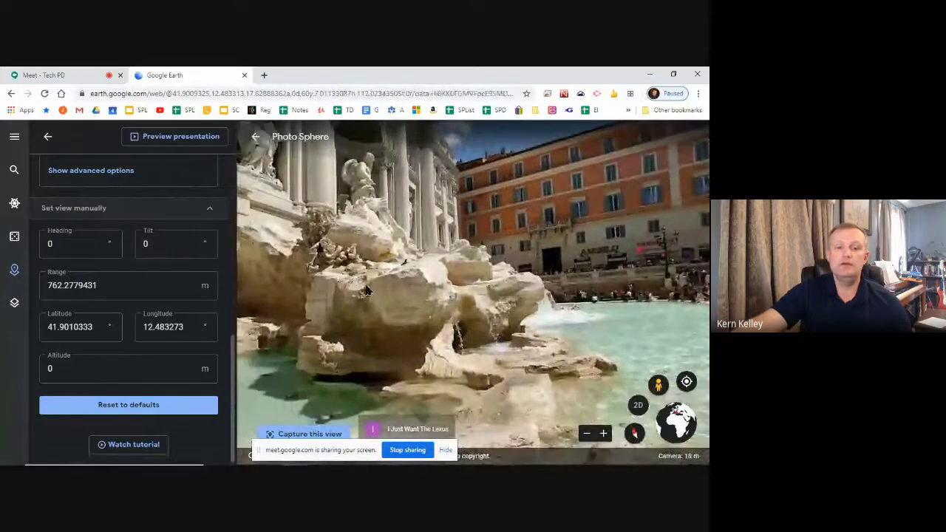
{"action": "left_click", "coordinate": [309, 433]}
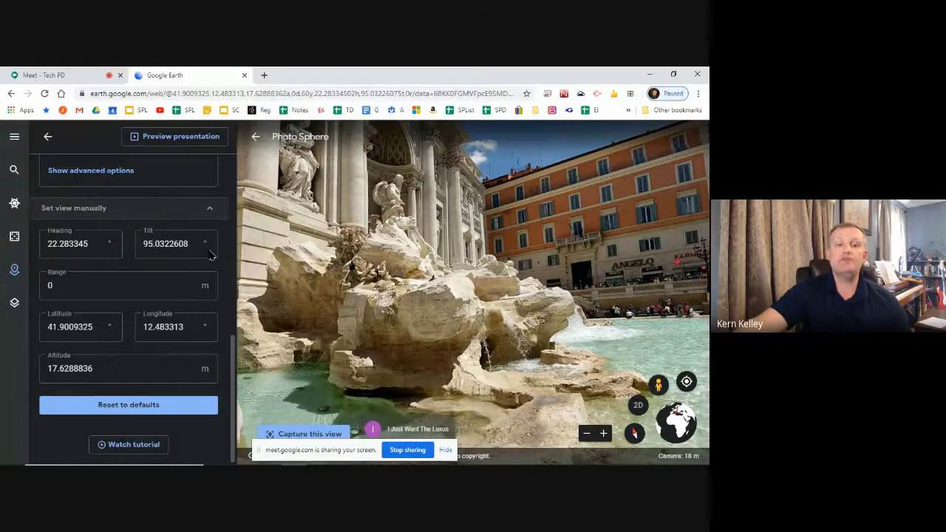
{"action": "scroll", "coordinate": [209, 254], "scroll_direction": "up", "scroll_amount": 6}
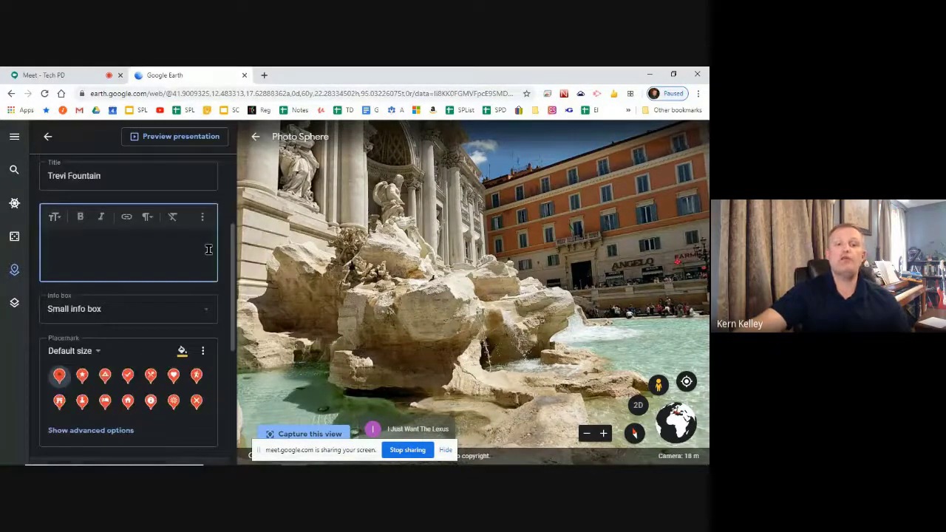
{"action": "left_click", "coordinate": [47, 137]}
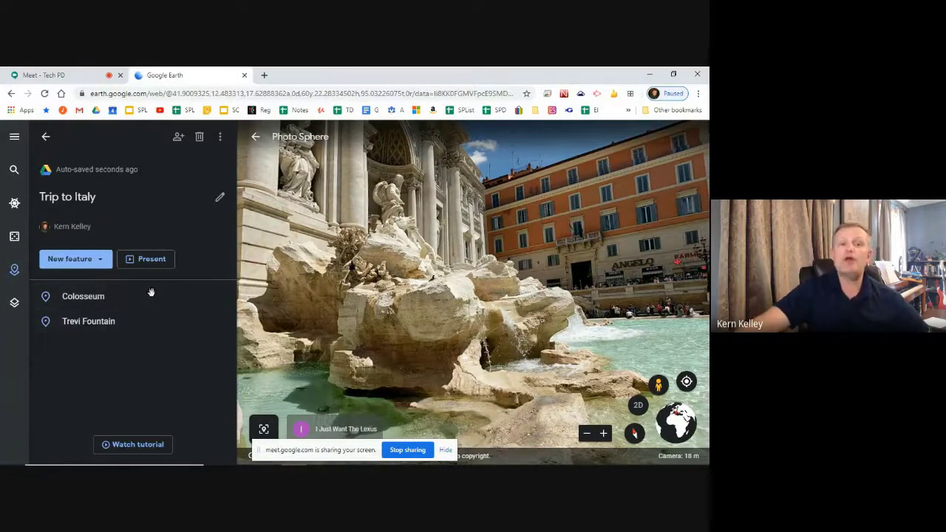
{"action": "left_click", "coordinate": [89, 256]}
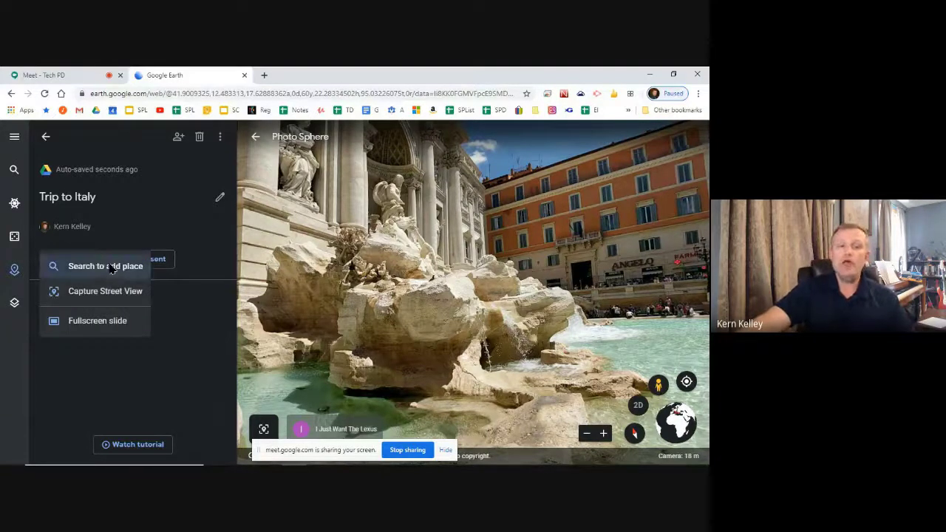
{"action": "left_click", "coordinate": [45, 136]}
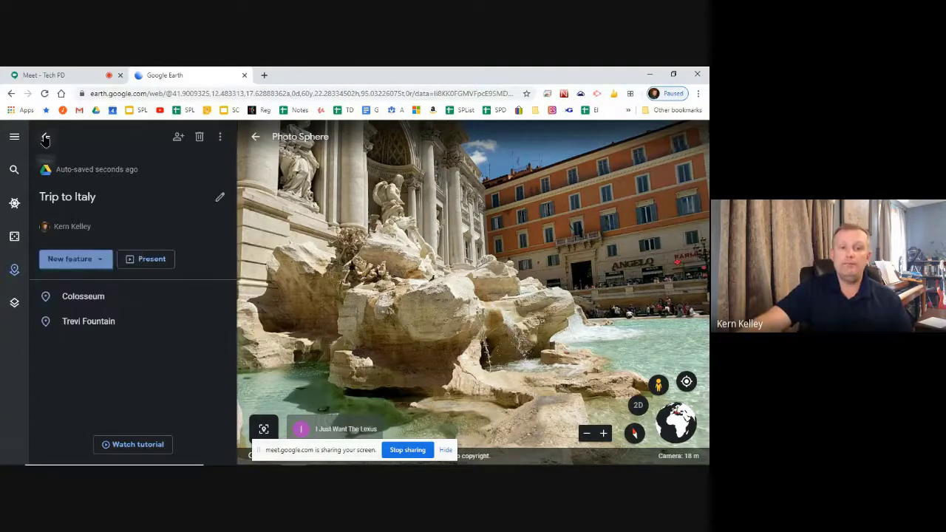
{"action": "left_click", "coordinate": [45, 136]}
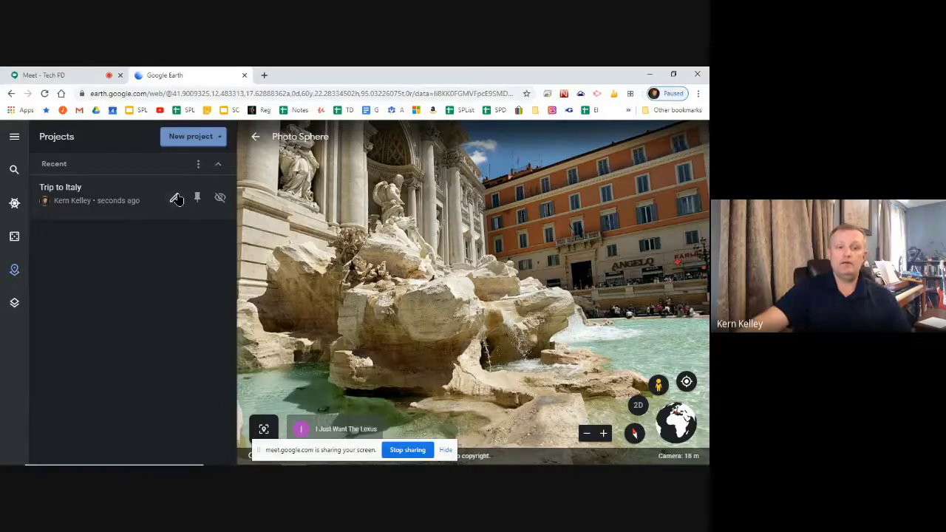
{"action": "left_click", "coordinate": [175, 198]}
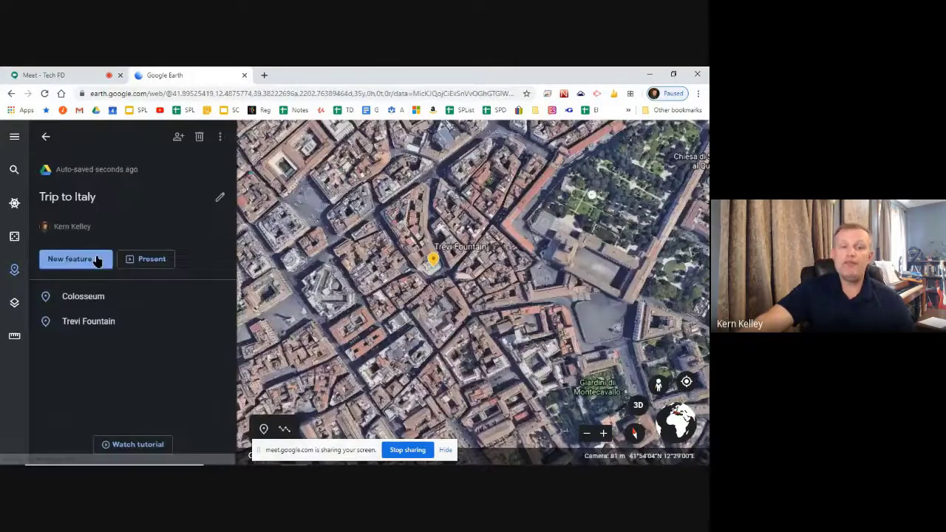
Step: Add a fullscreen slide to the Trip to Italy project and title it "Trip to Rome"
{"action": "left_click", "coordinate": [95, 260]}
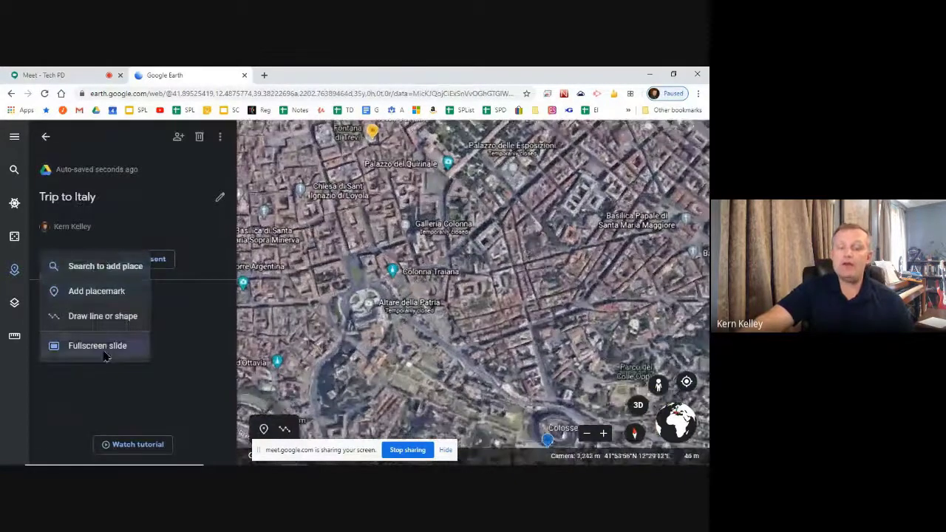
{"action": "left_click", "coordinate": [114, 348]}
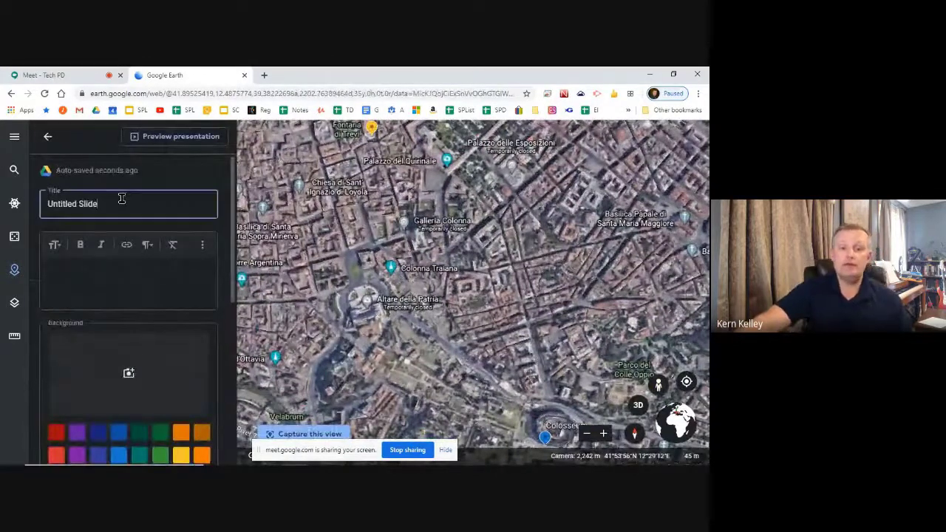
{"action": "double_click", "coordinate": [121, 198]}
{"action": "triple_click", "coordinate": [121, 198]}
{"action": "type", "text": "Tr"}
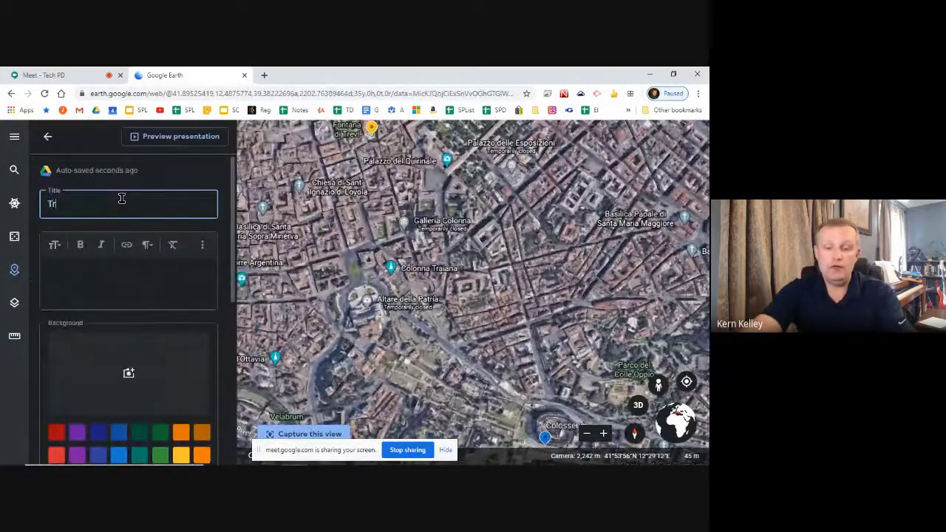
{"action": "type", "text": "ip to Rome"}
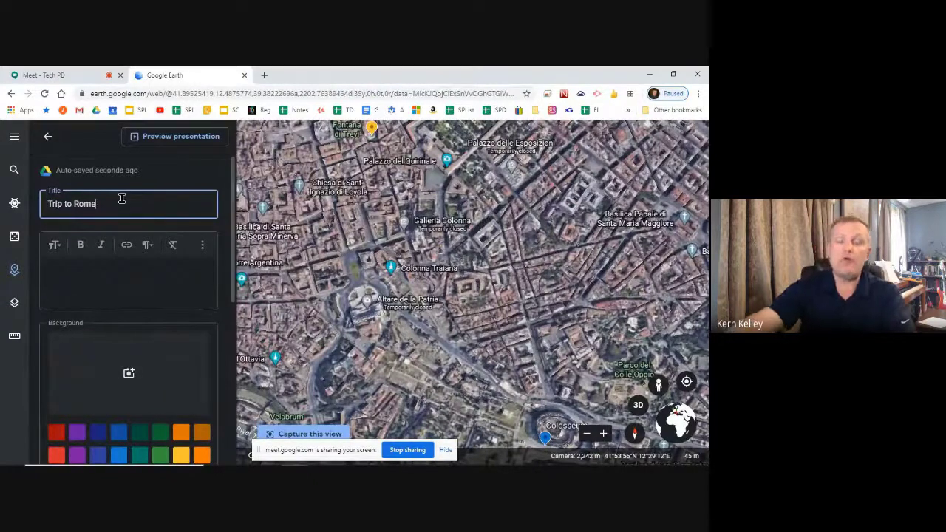
Step: Enter "Text" as the slide's description
{"action": "left_click", "coordinate": [136, 274]}
{"action": "type", "text": "Te"}
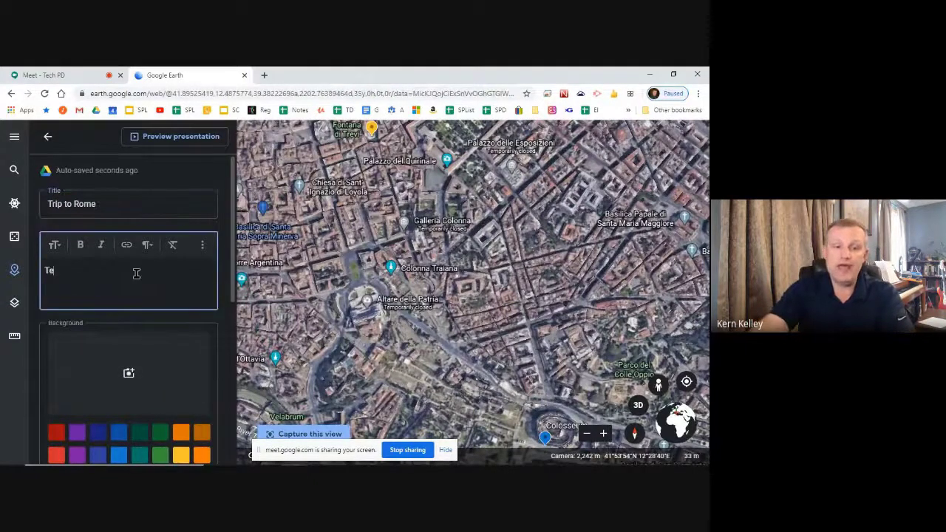
{"action": "type", "text": "st V"}
{"action": "key", "text": "BackSpace"}
{"action": "key", "text": "BackSpace"}
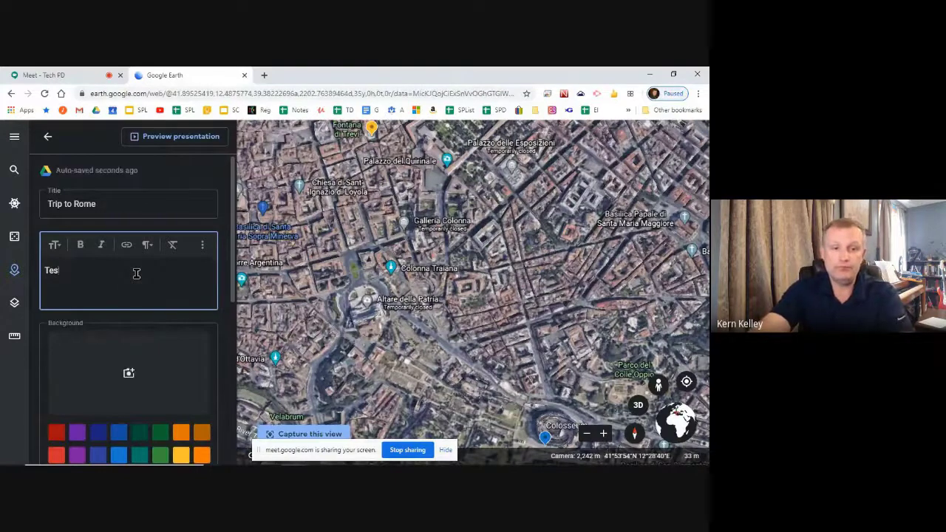
{"action": "key", "text": "BackSpace"}
{"action": "type", "text": "xt"}
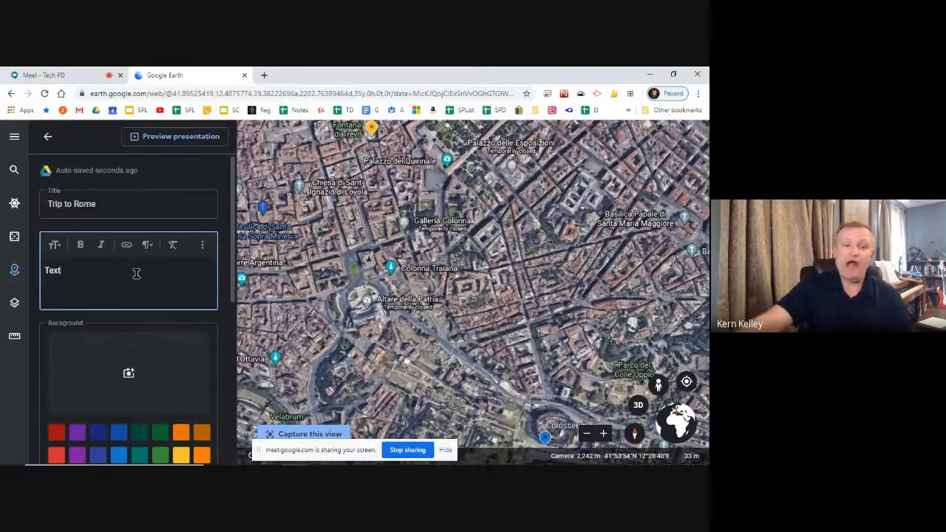
Step: Set the slide's background to the dark blue in the first row of colours, and review the slide's remaining settings
{"action": "scroll", "coordinate": [127, 207], "scroll_direction": "down", "scroll_amount": 3}
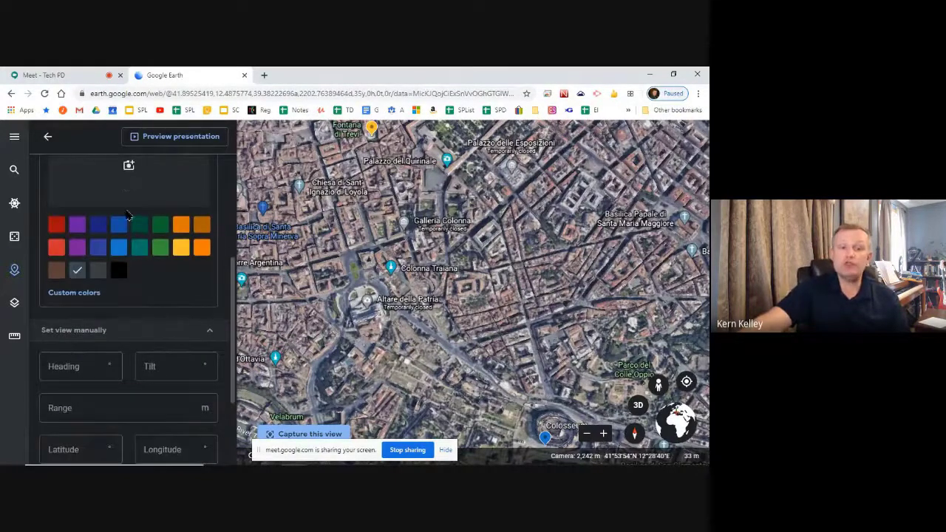
{"action": "left_click", "coordinate": [118, 223]}
{"action": "scroll", "coordinate": [144, 214], "scroll_direction": "up", "scroll_amount": 2}
{"action": "scroll", "coordinate": [153, 285], "scroll_direction": "down", "scroll_amount": 3}
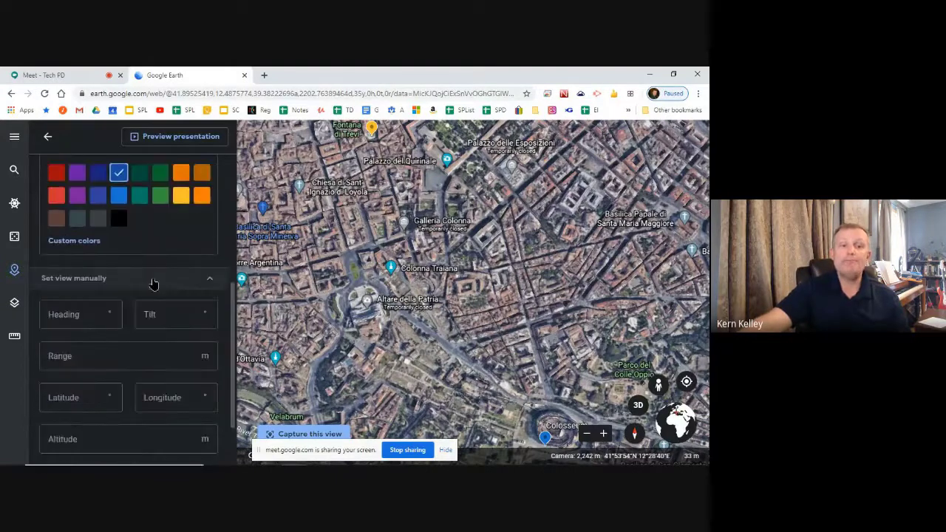
{"action": "scroll", "coordinate": [152, 285], "scroll_direction": "down", "scroll_amount": 1}
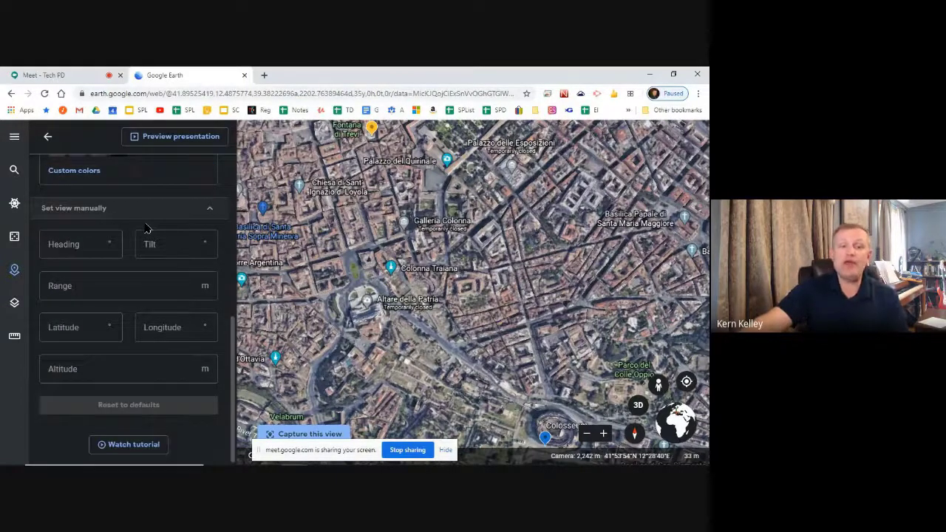
{"action": "scroll", "coordinate": [169, 287], "scroll_direction": "up", "scroll_amount": 2}
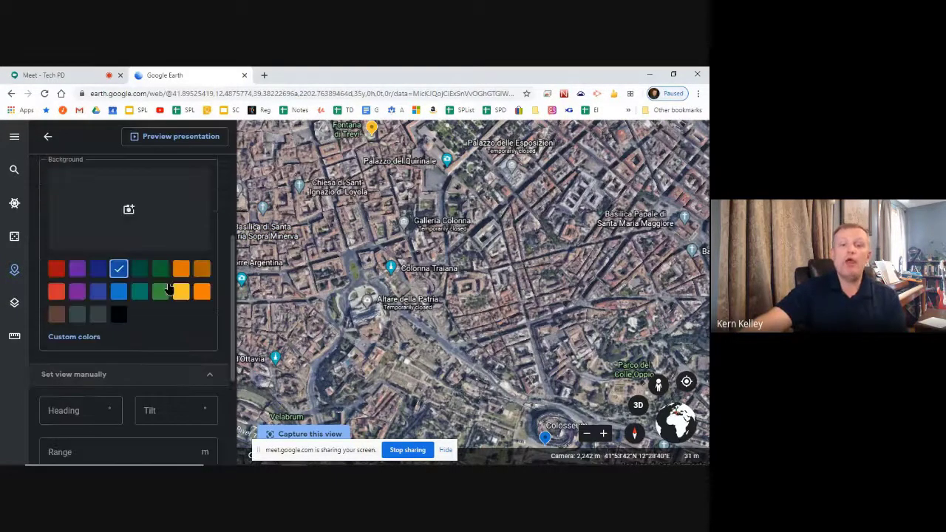
{"action": "scroll", "coordinate": [168, 290], "scroll_direction": "up", "scroll_amount": 2}
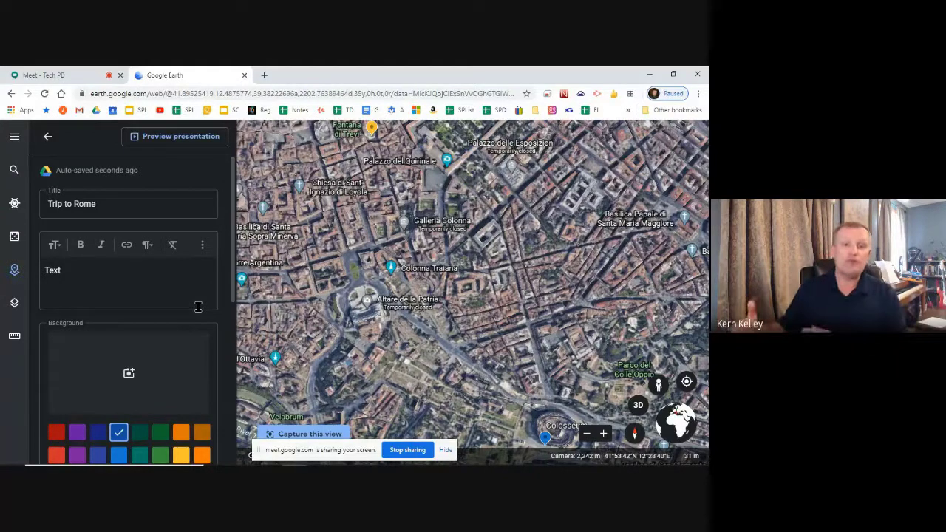
Step: Return to the project overview and move the Trip to Rome slide above Colosseum so it comes first
{"action": "left_click", "coordinate": [48, 136]}
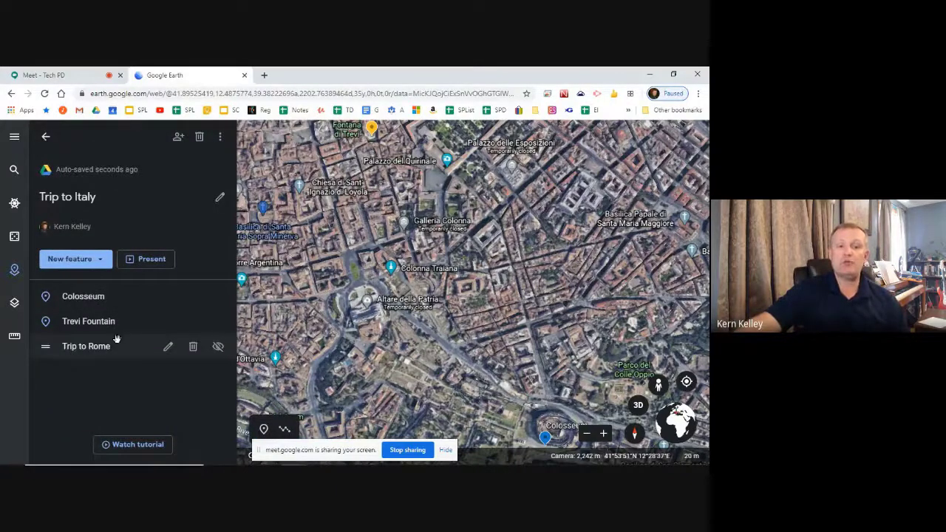
{"action": "left_click_drag", "start_coordinate": [44, 348], "coordinate": [47, 295]}
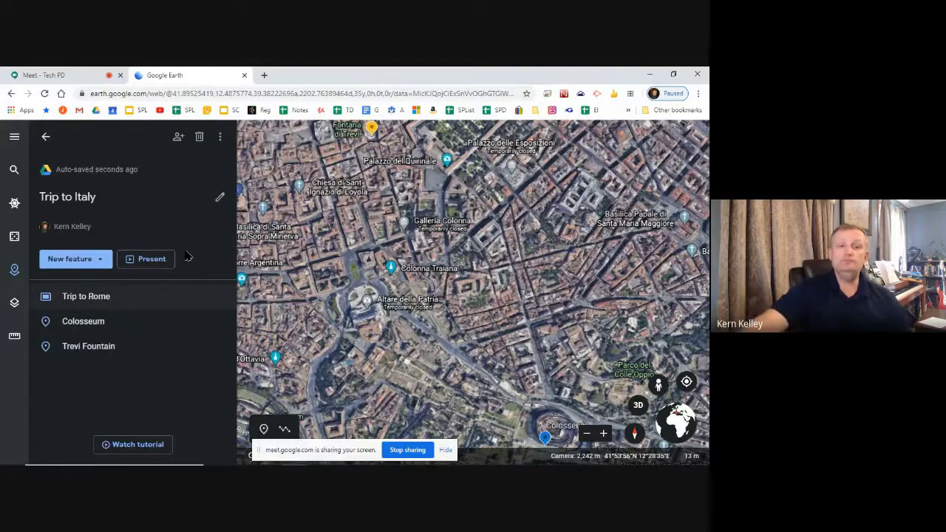
Step: Reopen the Trip to Italy project from the projects list, check its further options, and start presenting it
{"action": "left_click", "coordinate": [45, 137]}
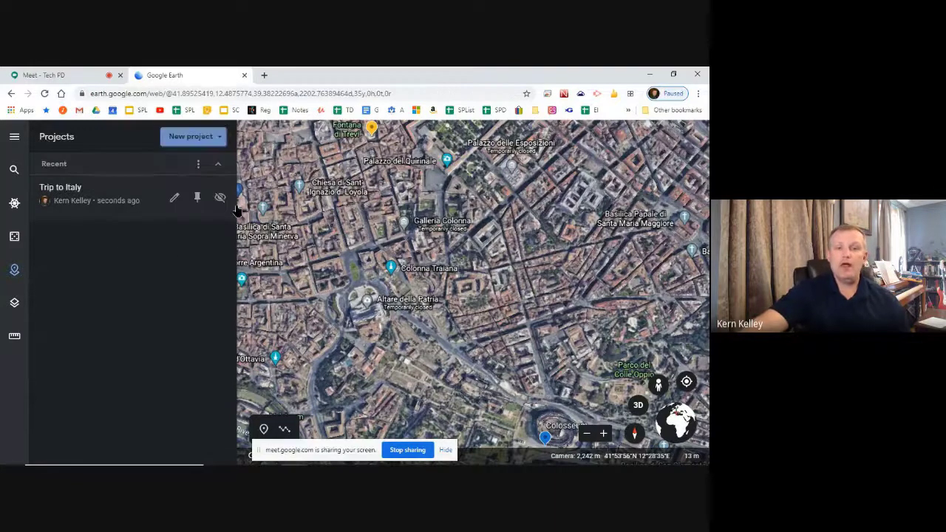
{"action": "left_click", "coordinate": [114, 196]}
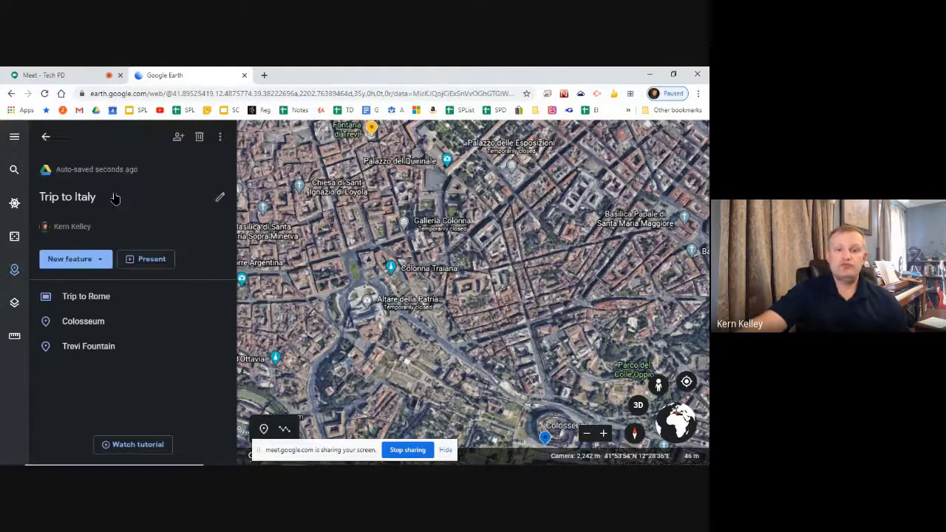
{"action": "left_click", "coordinate": [220, 138]}
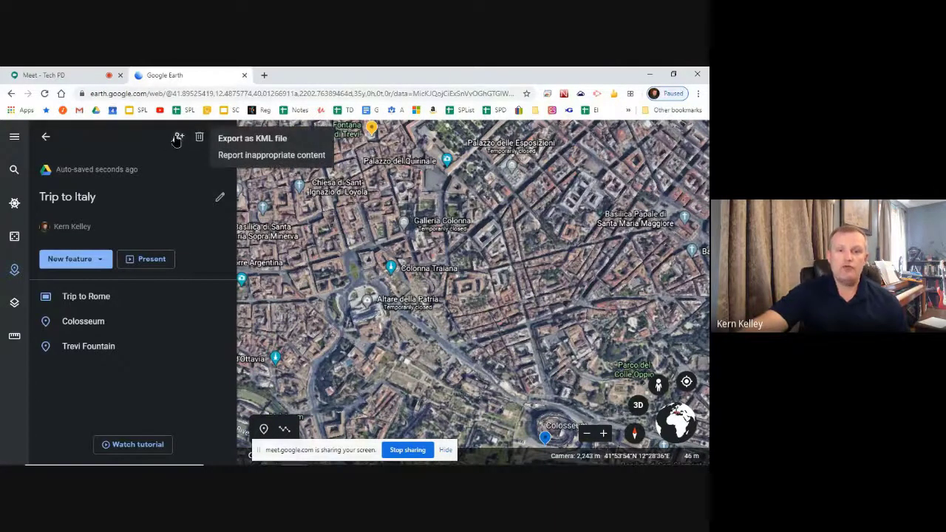
{"action": "left_click", "coordinate": [152, 259]}
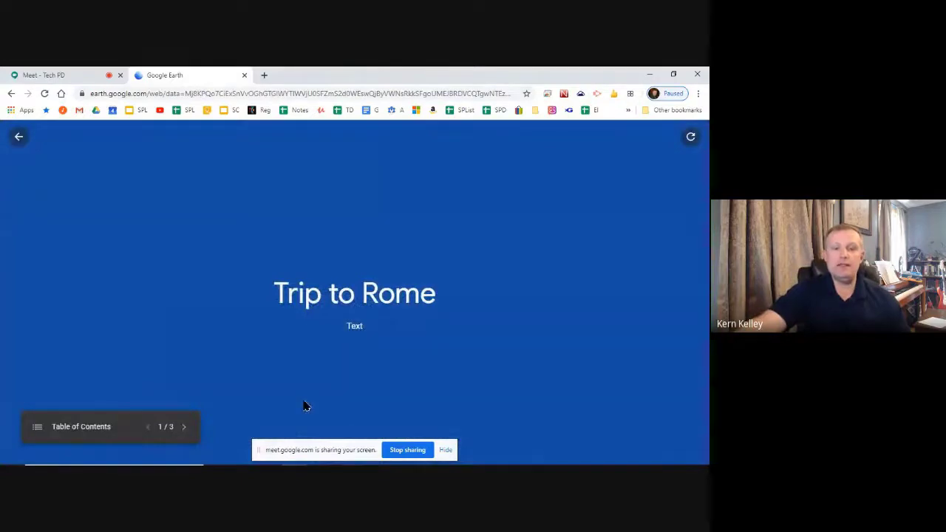
Step: Advance the presentation through the Colosseum and Trevi Fountain slides, and return to the Trip to Italy project overview
{"action": "left_click", "coordinate": [182, 428]}
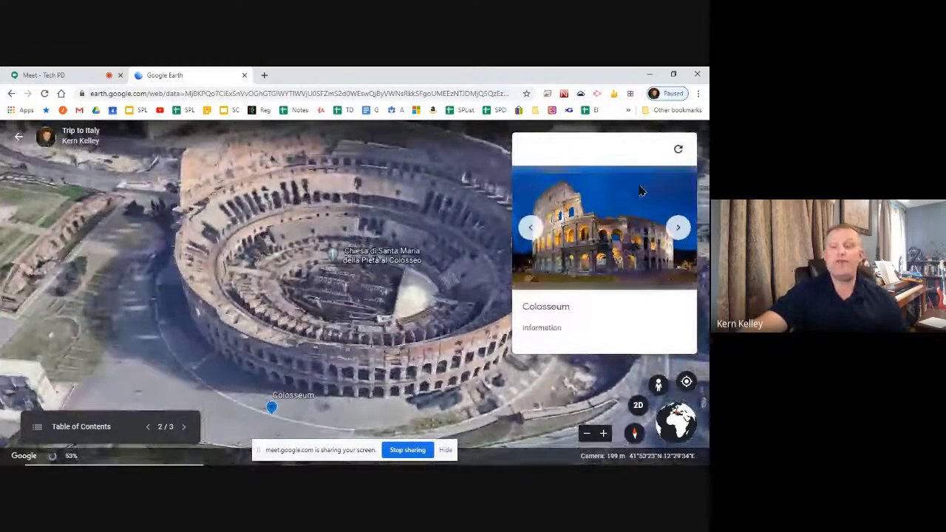
{"action": "left_click", "coordinate": [189, 429]}
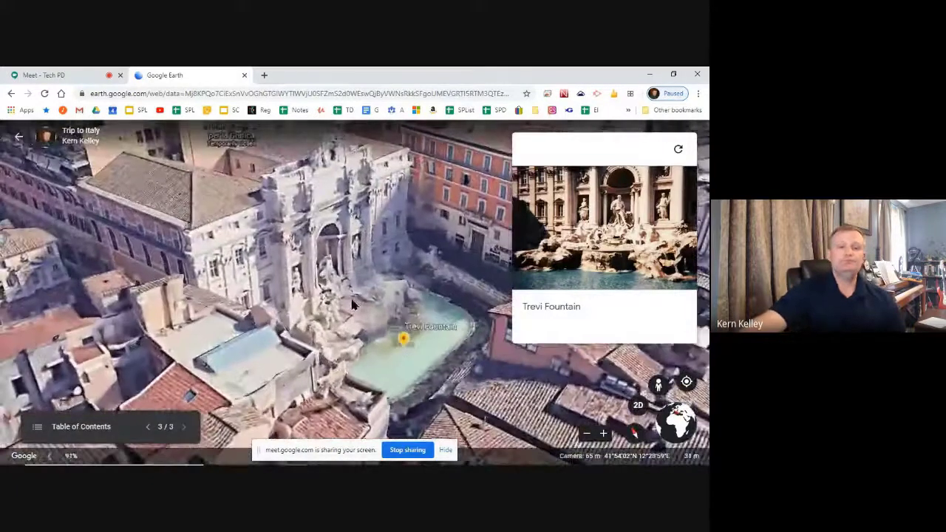
{"action": "left_click", "coordinate": [20, 139]}
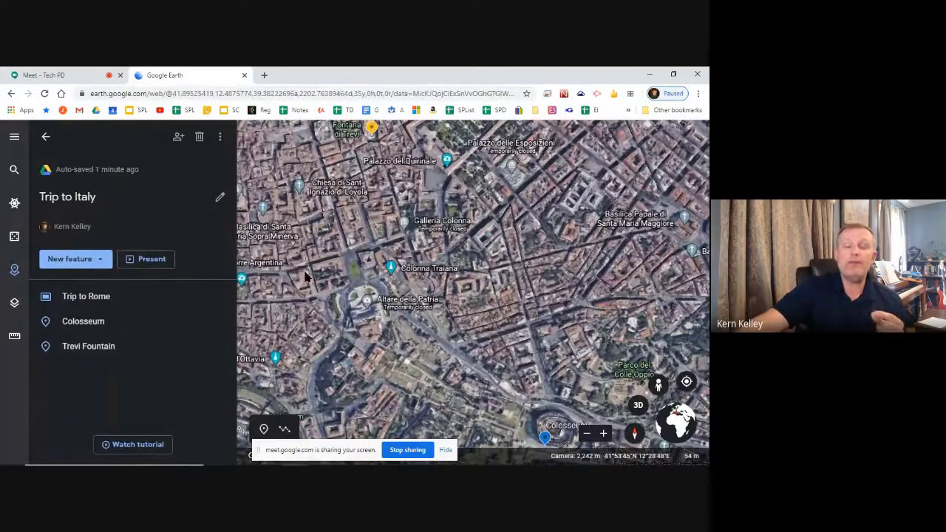
{"action": "left_click_drag", "start_coordinate": [307, 277], "coordinate": [418, 260]}
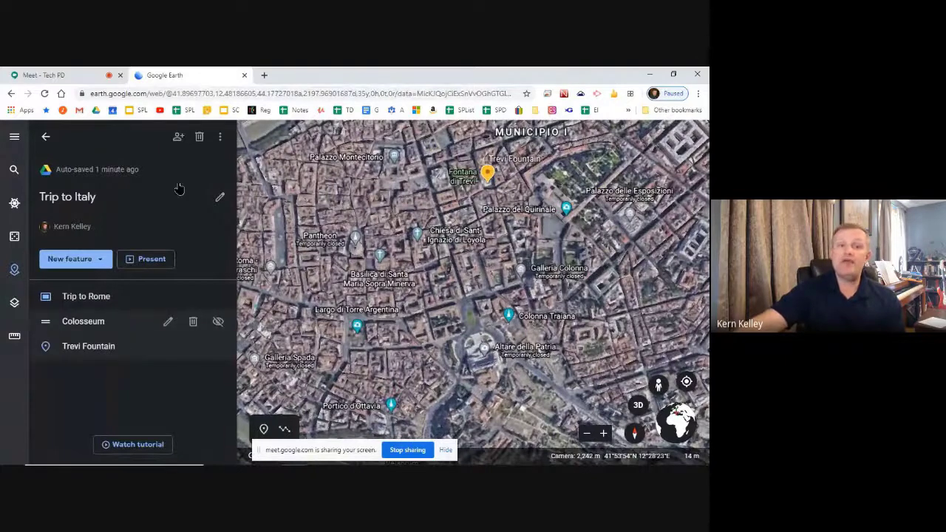
Step: Share the Trip to Italy project with a student contact, keeping edit access and notification on, and send the invitation
{"action": "left_click", "coordinate": [179, 138]}
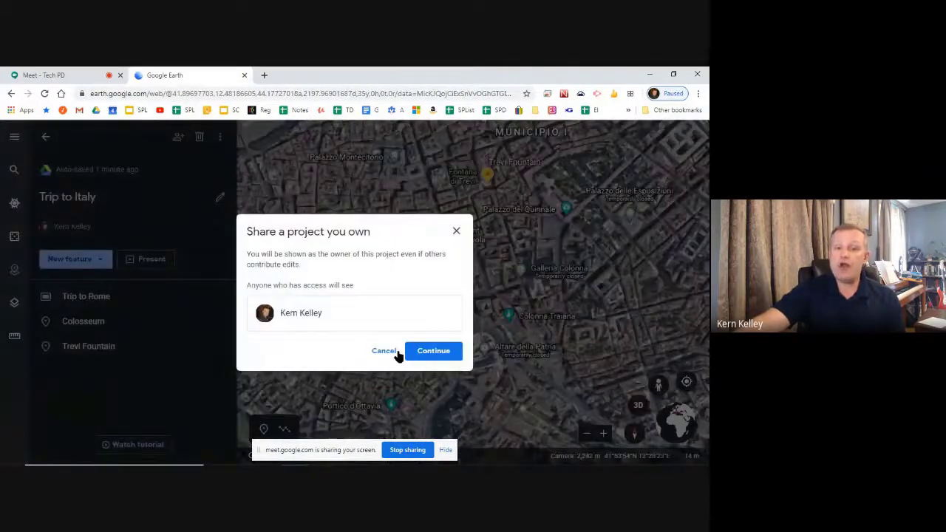
{"action": "left_click", "coordinate": [443, 352]}
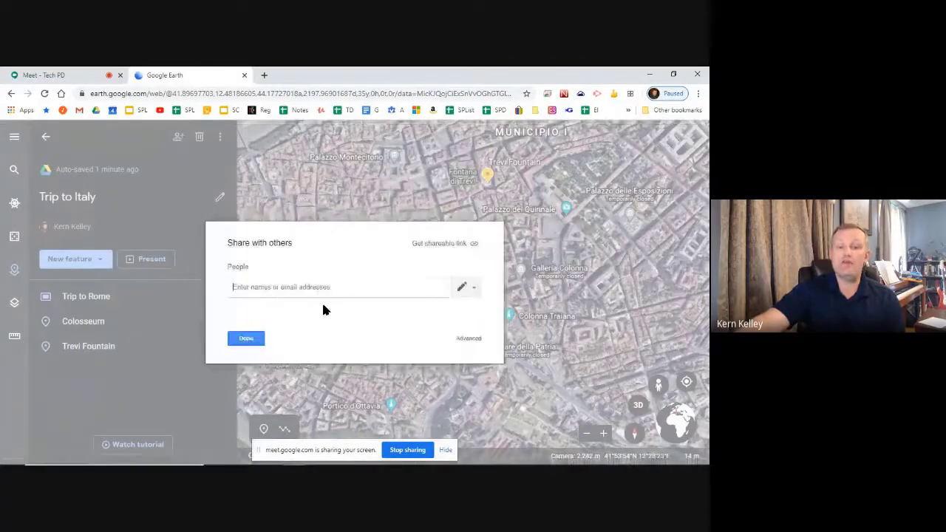
{"action": "type", "text": "stew"}
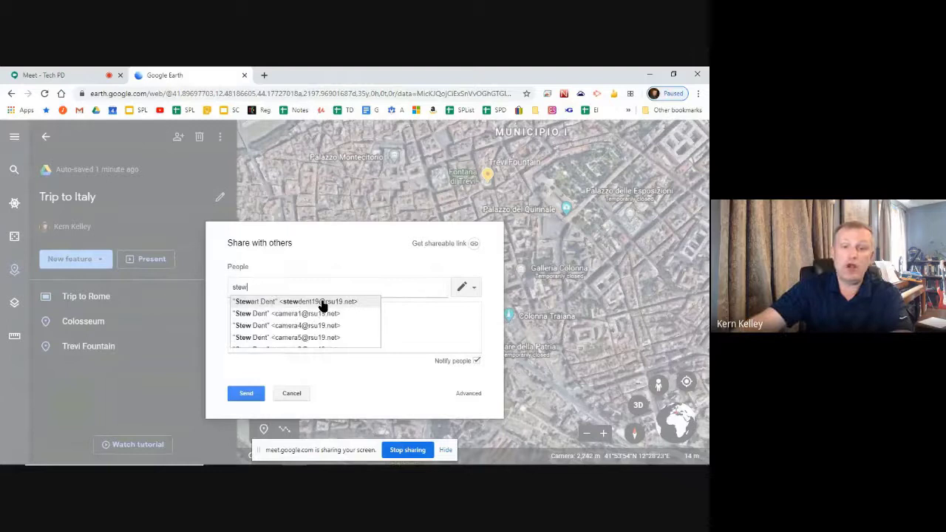
{"action": "left_click", "coordinate": [322, 302]}
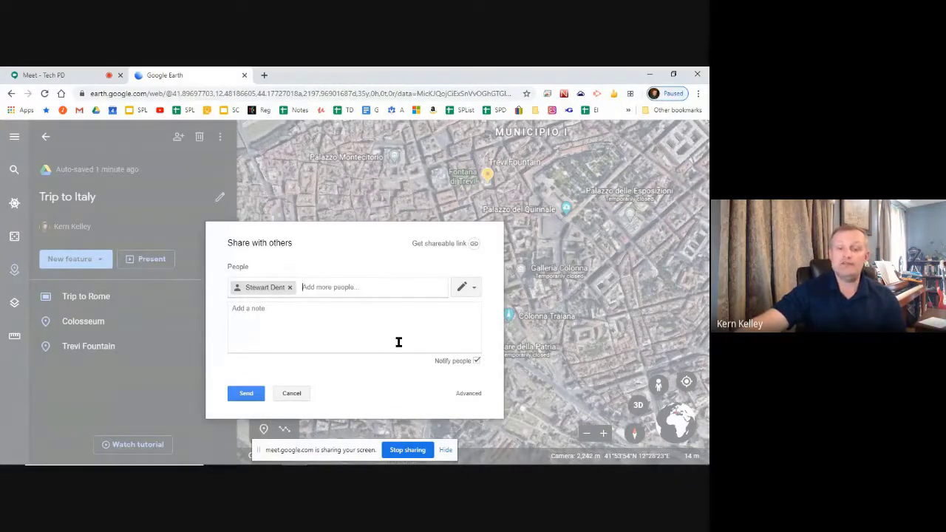
{"action": "left_click", "coordinate": [246, 394]}
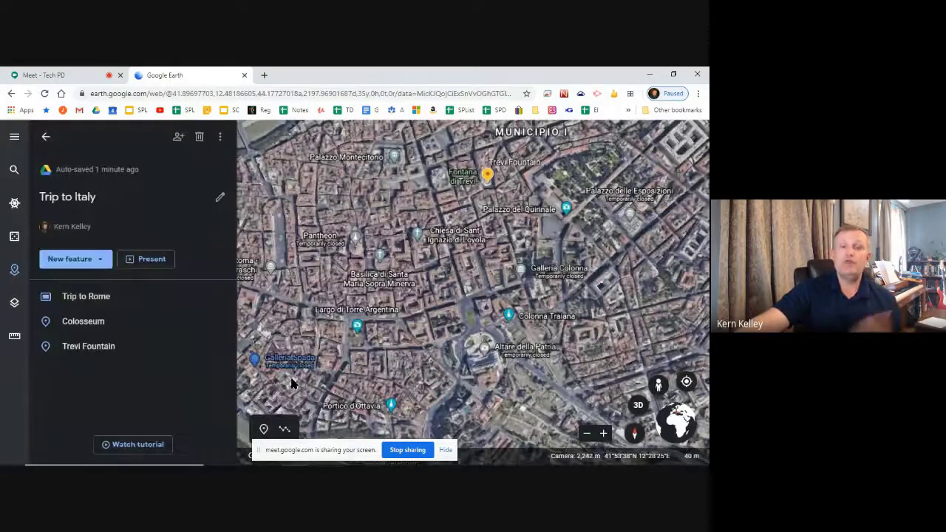
Step: Check the project's further options, preview the presentation's title slide again, and return to the projects list
{"action": "left_click", "coordinate": [220, 135]}
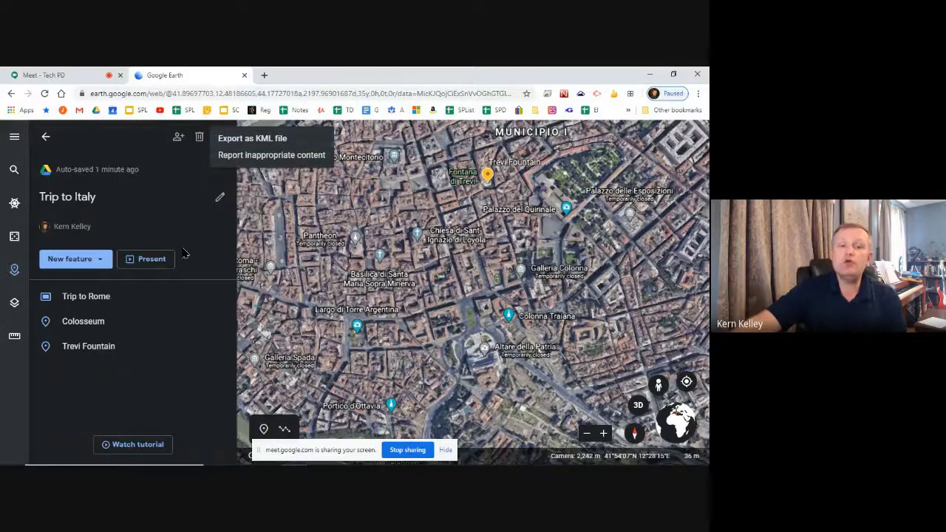
{"action": "left_click", "coordinate": [161, 258]}
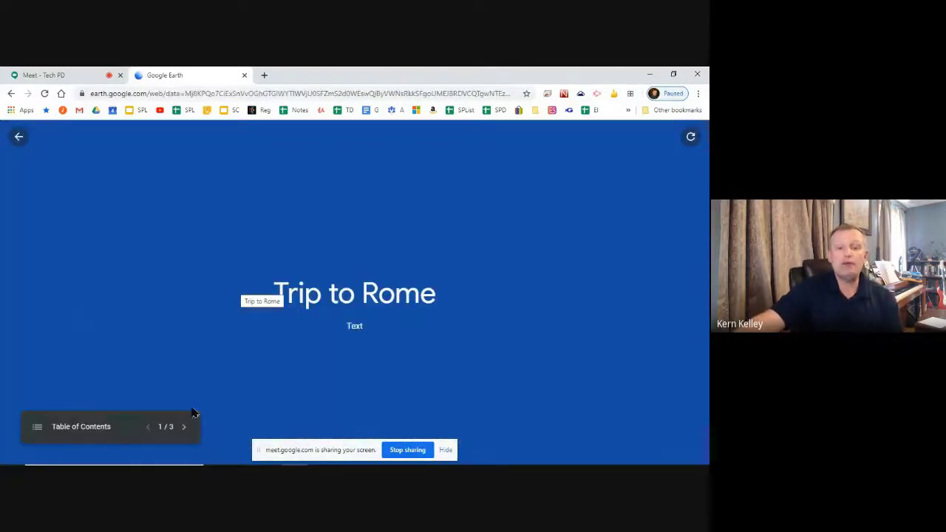
{"action": "left_click", "coordinate": [18, 141]}
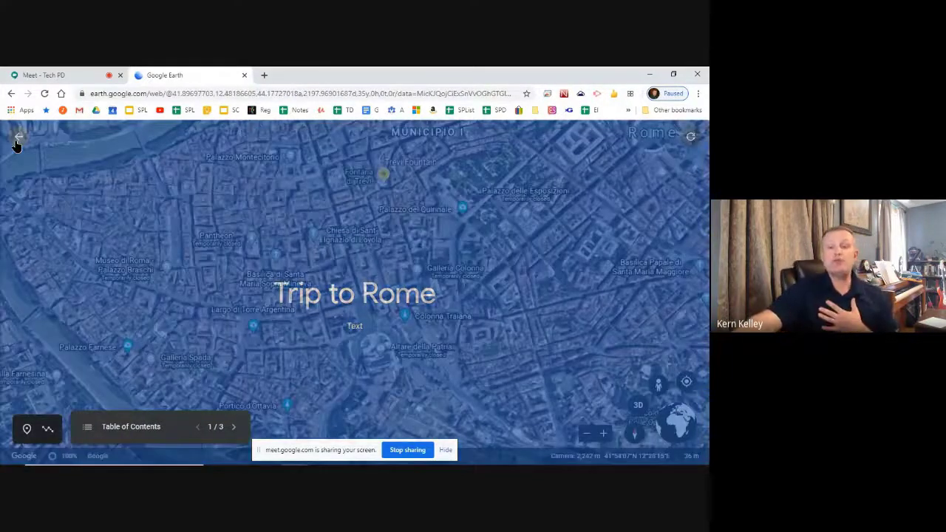
{"action": "left_click", "coordinate": [18, 141]}
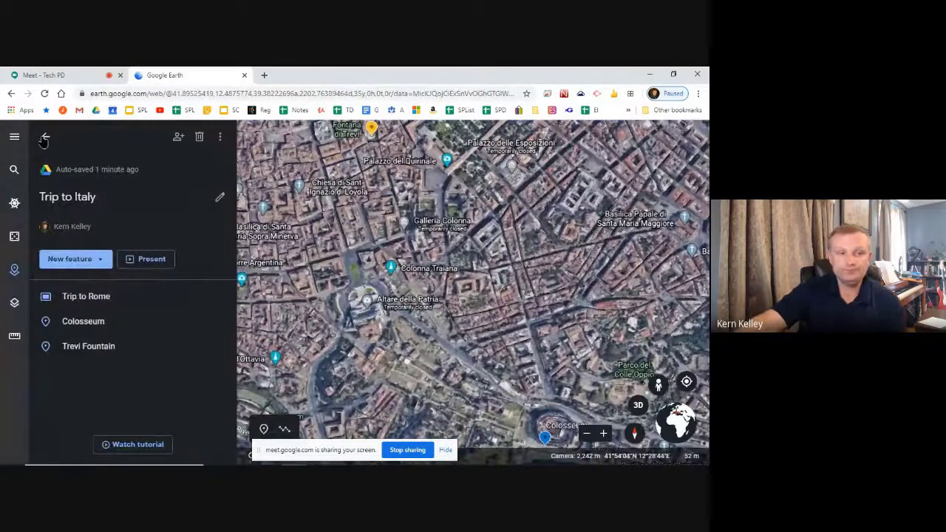
{"action": "left_click", "coordinate": [45, 137]}
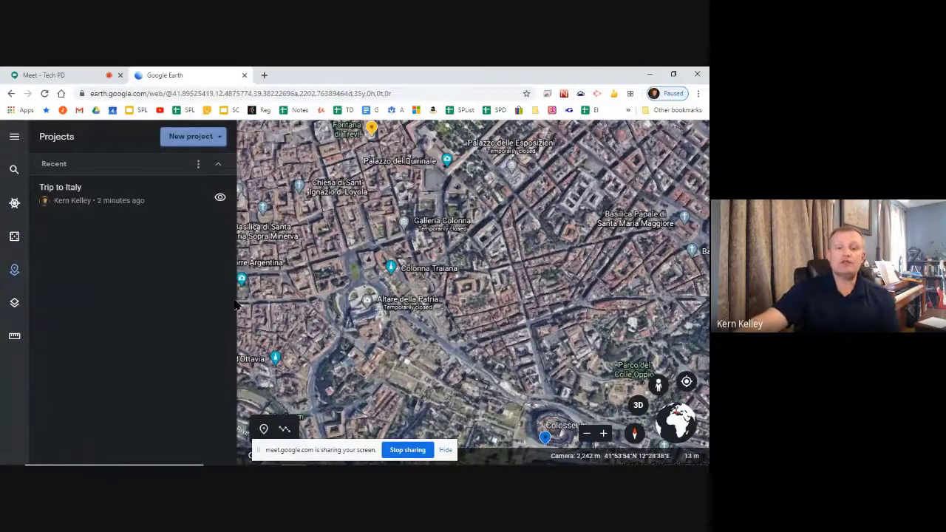
Step: Review the map style presets and layers, and switch the map to the Custom style with the city viewed from farther out
{"action": "left_click", "coordinate": [14, 304]}
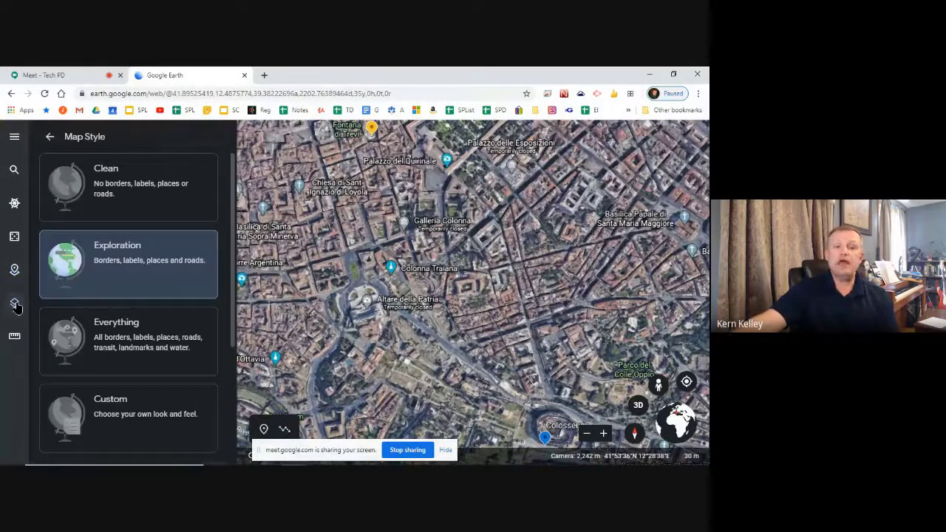
{"action": "scroll", "coordinate": [155, 303], "scroll_direction": "down", "scroll_amount": 3}
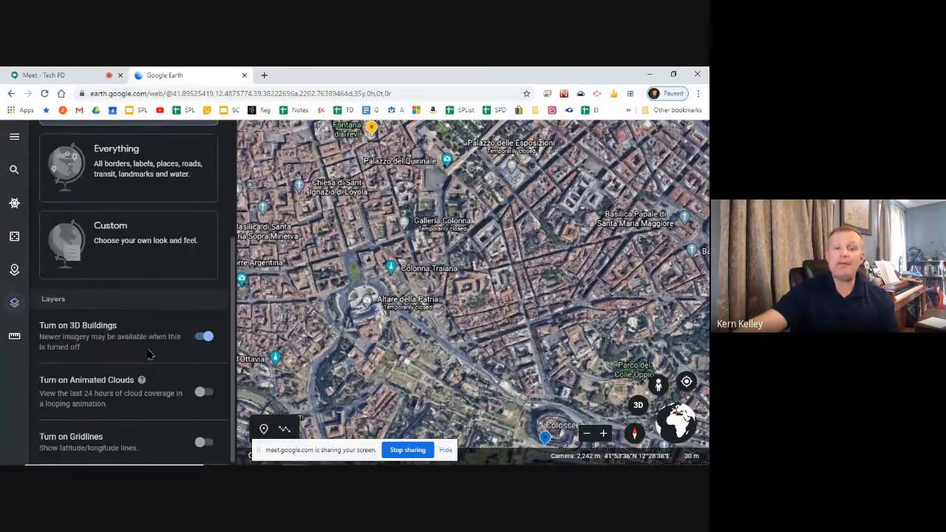
{"action": "scroll", "coordinate": [152, 295], "scroll_direction": "up", "scroll_amount": 3}
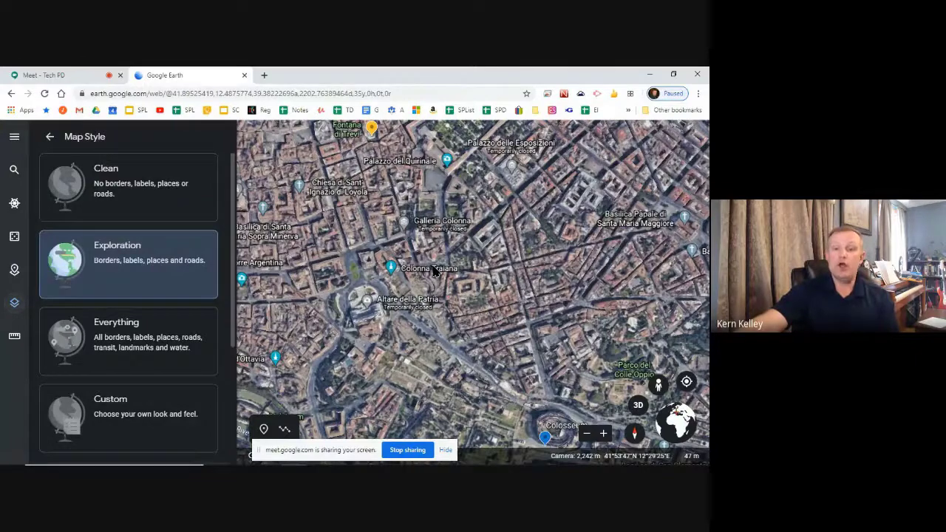
{"action": "scroll", "coordinate": [443, 287], "scroll_direction": "down", "scroll_amount": 2}
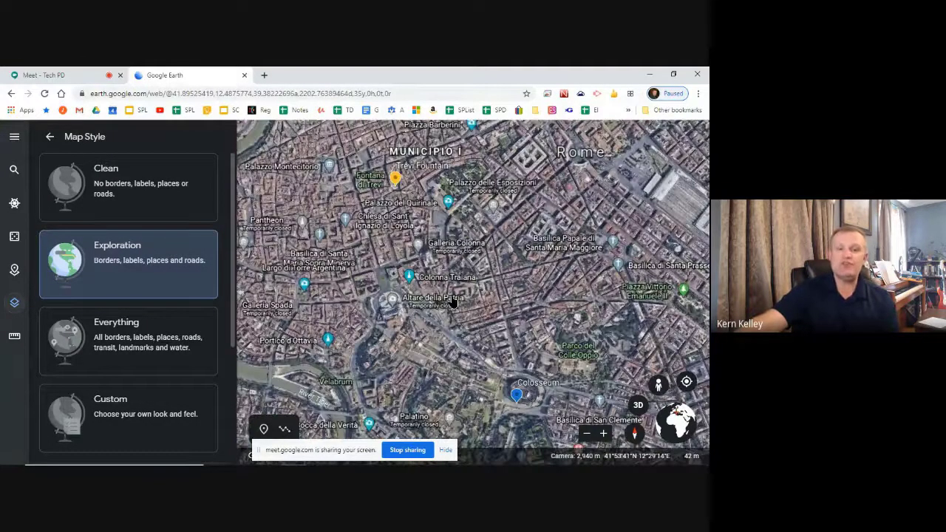
{"action": "scroll", "coordinate": [454, 302], "scroll_direction": "down", "scroll_amount": 5}
{"action": "scroll", "coordinate": [129, 295], "scroll_direction": "down", "scroll_amount": 2}
{"action": "left_click", "coordinate": [126, 259]}
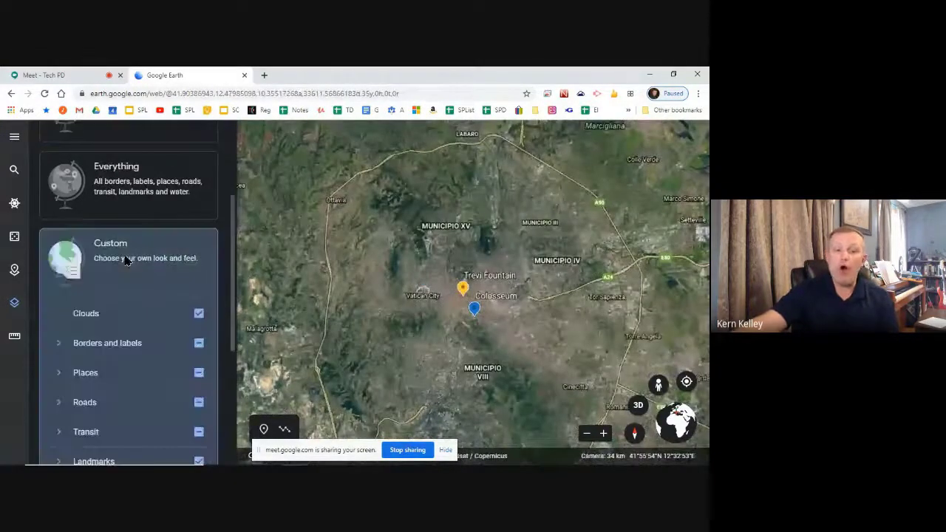
Step: Review the Custom style's categories and the 3D Buildings, Animated Clouds and Gridlines layers, and close the map style settings
{"action": "scroll", "coordinate": [147, 244], "scroll_direction": "down", "scroll_amount": 2}
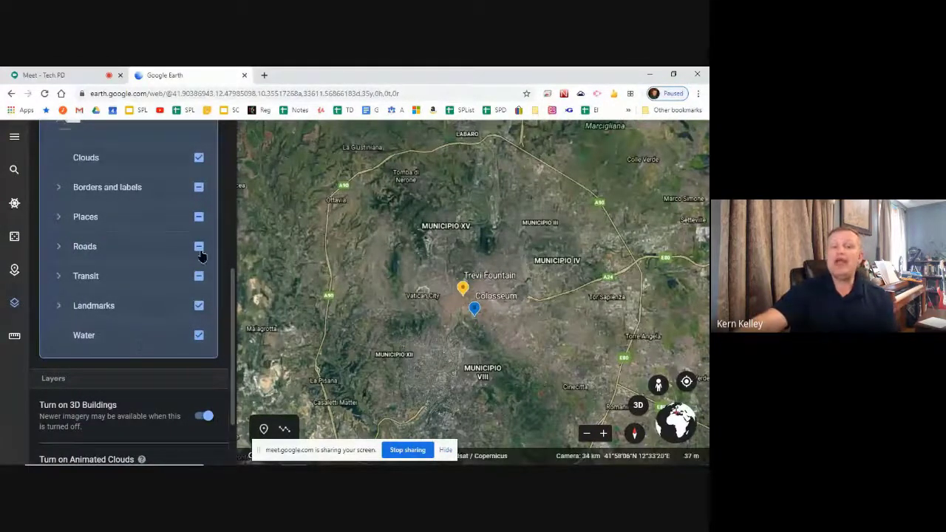
{"action": "scroll", "coordinate": [155, 270], "scroll_direction": "up", "scroll_amount": 2}
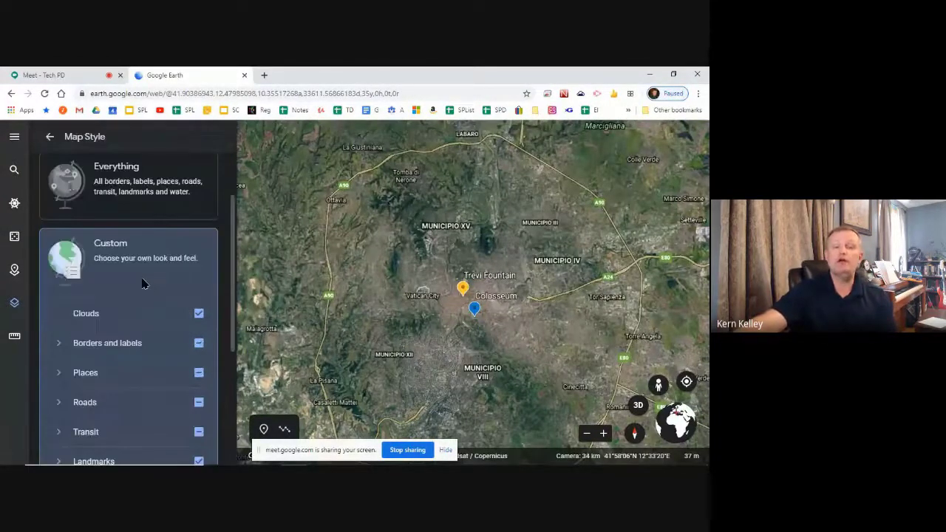
{"action": "scroll", "coordinate": [148, 285], "scroll_direction": "up", "scroll_amount": 3}
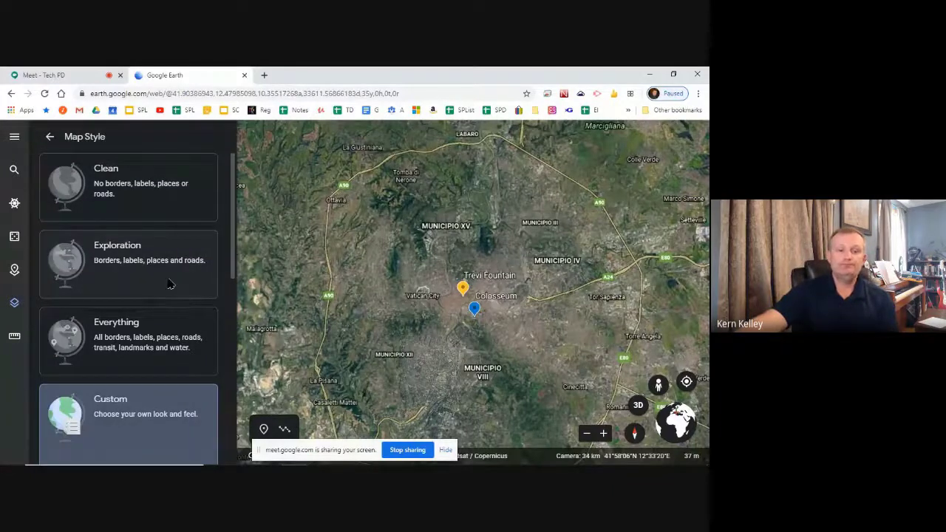
{"action": "scroll", "coordinate": [165, 273], "scroll_direction": "down", "scroll_amount": 5}
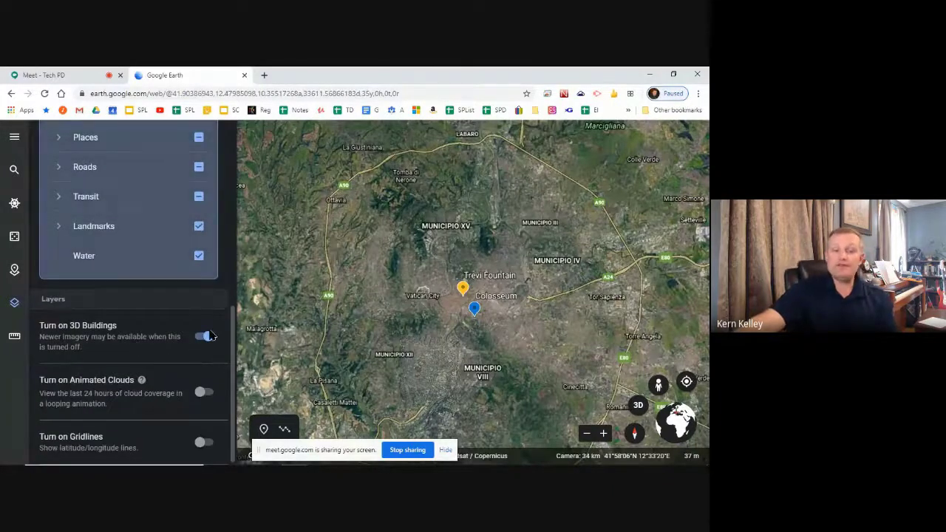
{"action": "left_click", "coordinate": [207, 336]}
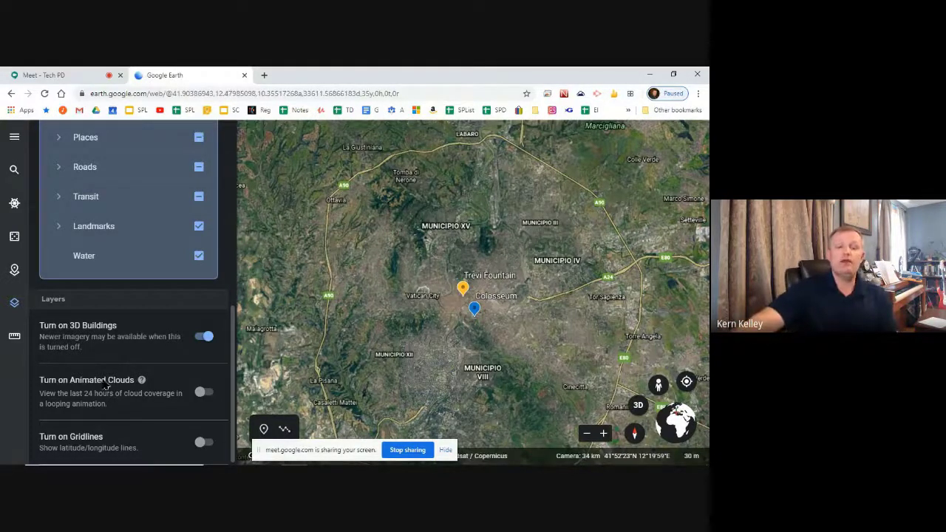
{"action": "scroll", "coordinate": [150, 383], "scroll_direction": "up", "scroll_amount": 3}
{"action": "scroll", "coordinate": [151, 383], "scroll_direction": "up", "scroll_amount": 2}
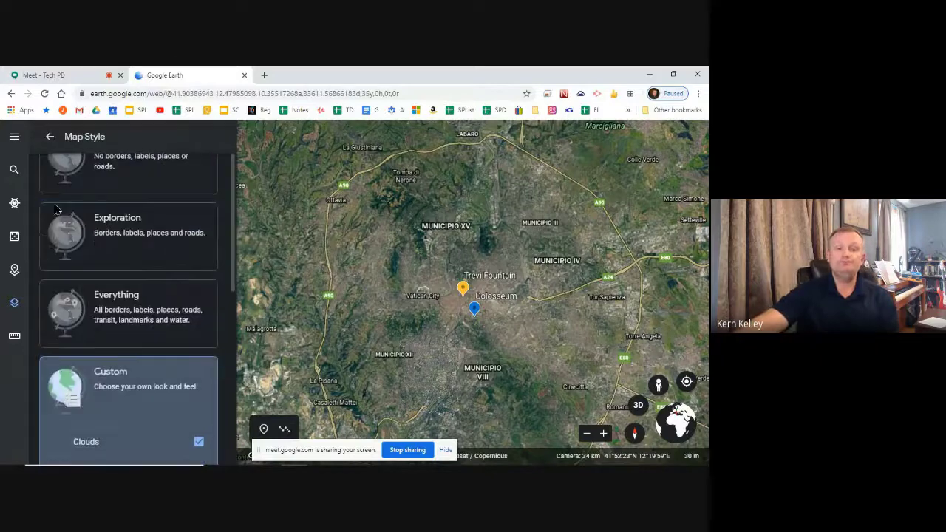
{"action": "left_click", "coordinate": [50, 136]}
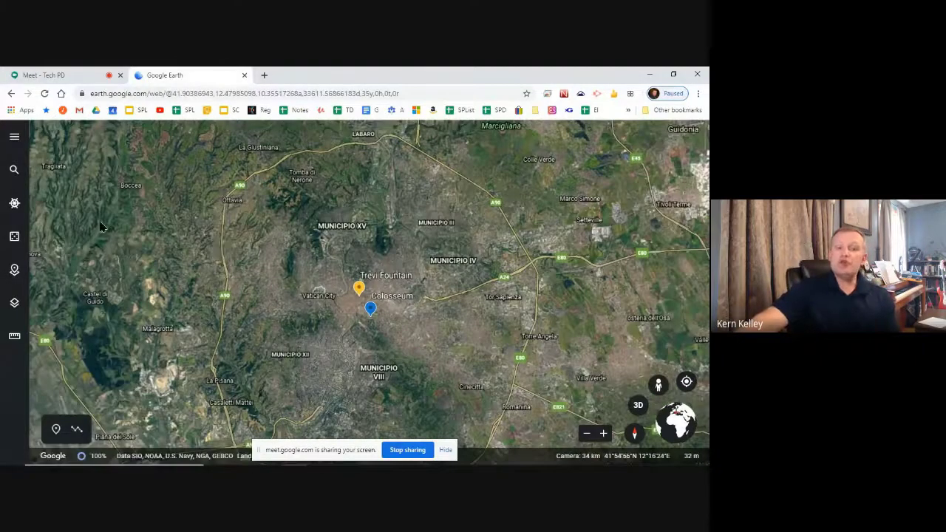
Step: Measure the straight-line distance from the Colosseum placemark to the Trevi Fountain placemark
{"action": "left_click", "coordinate": [14, 336]}
{"action": "scroll", "coordinate": [375, 303], "scroll_direction": "up", "scroll_amount": 2}
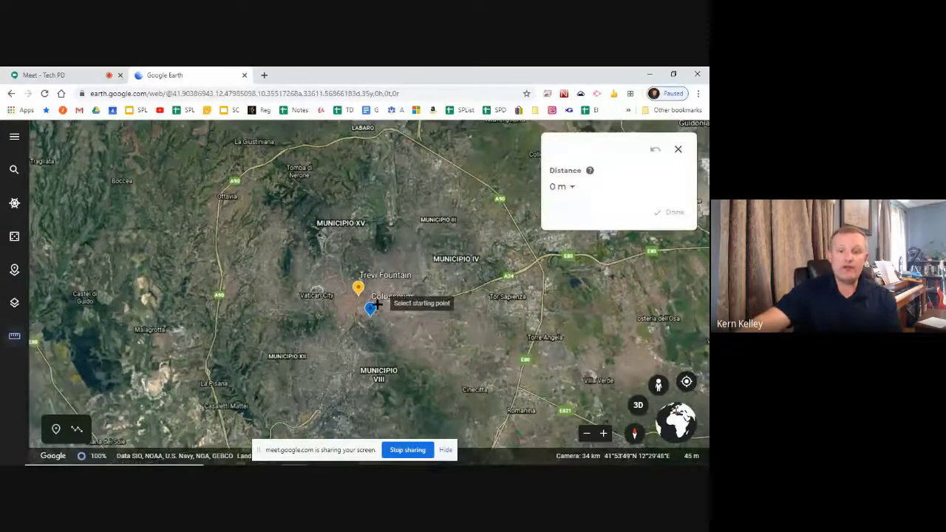
{"action": "scroll", "coordinate": [377, 303], "scroll_direction": "up", "scroll_amount": 3}
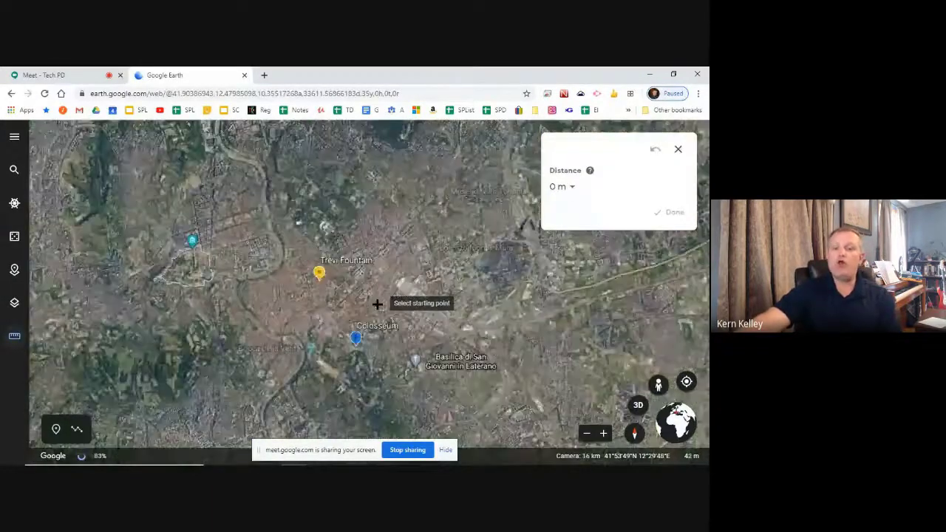
{"action": "scroll", "coordinate": [345, 364], "scroll_direction": "up", "scroll_amount": 3}
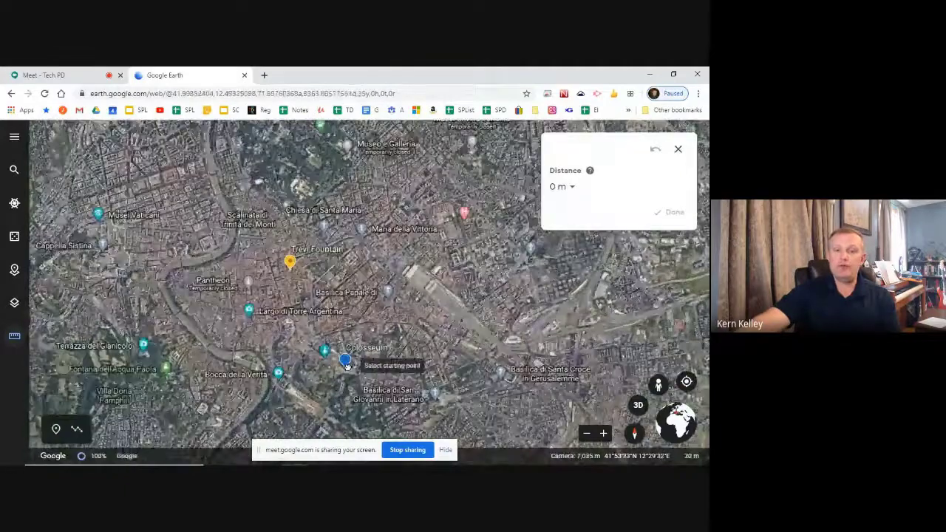
{"action": "left_click", "coordinate": [345, 362]}
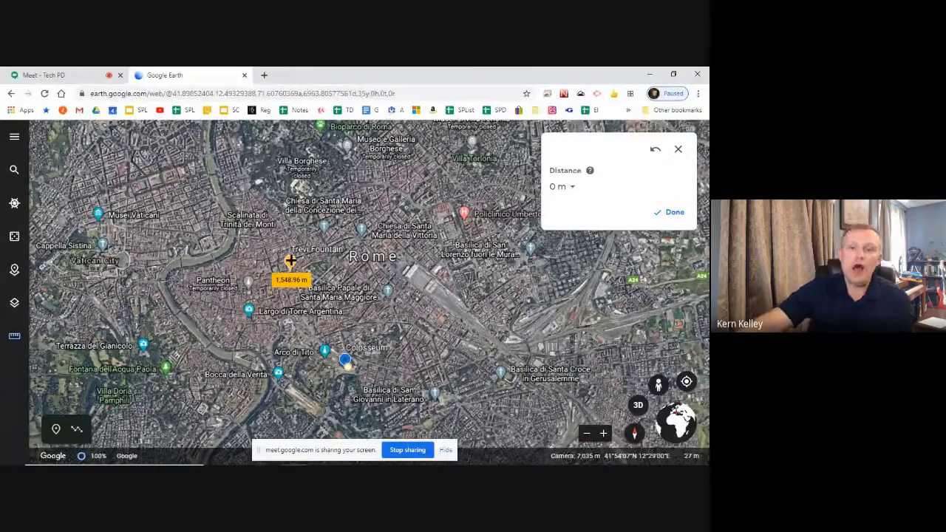
{"action": "left_click", "coordinate": [290, 260]}
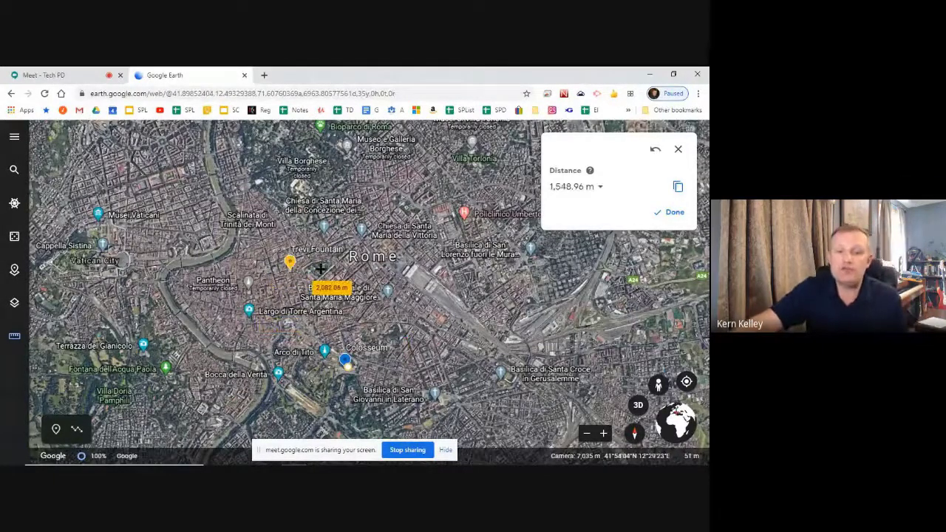
Step: Extend the measurement path with three more points around the streets near the Trevi Fountain, and finish it
{"action": "scroll", "coordinate": [300, 267], "scroll_direction": "up", "scroll_amount": 8}
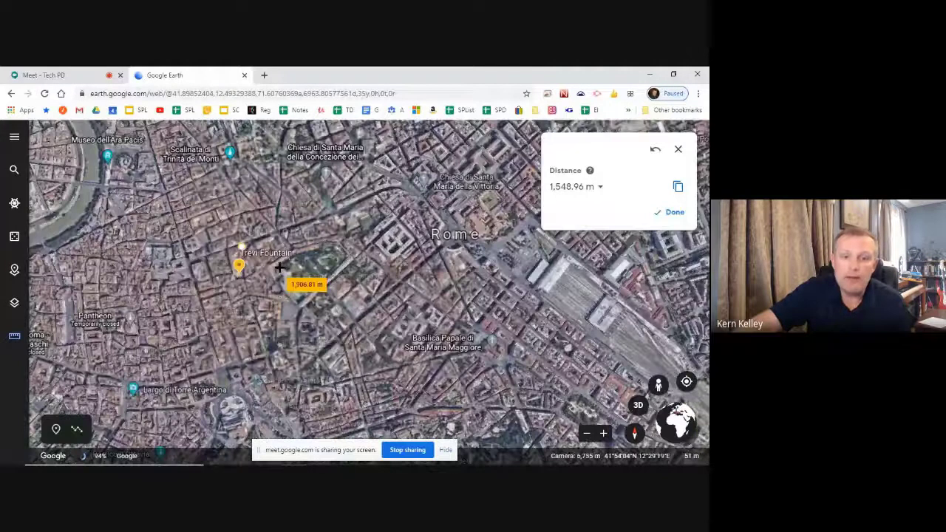
{"action": "left_click", "coordinate": [167, 291]}
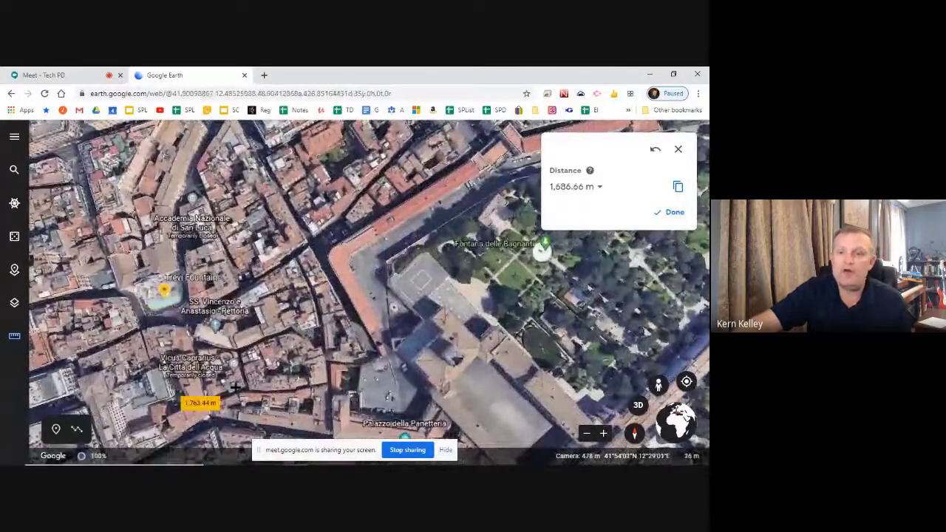
{"action": "left_click", "coordinate": [258, 407]}
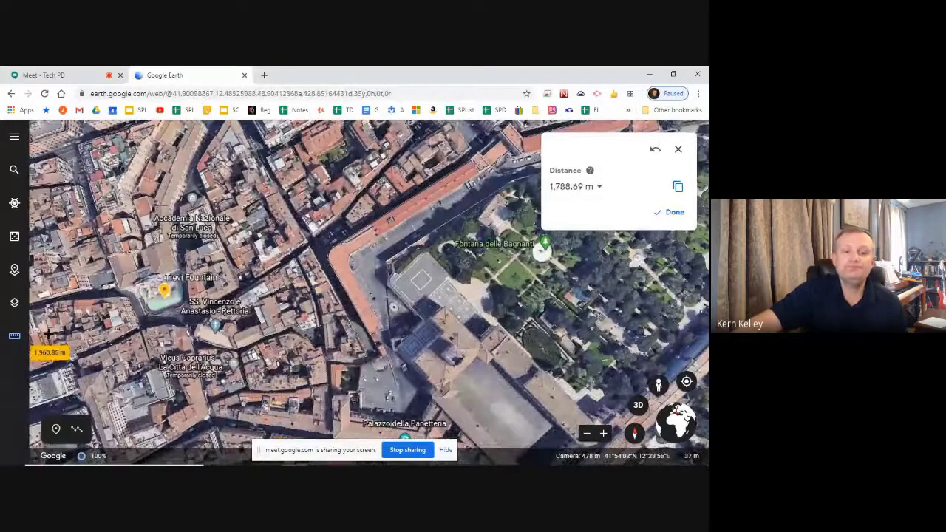
{"action": "double_click", "coordinate": [193, 339]}
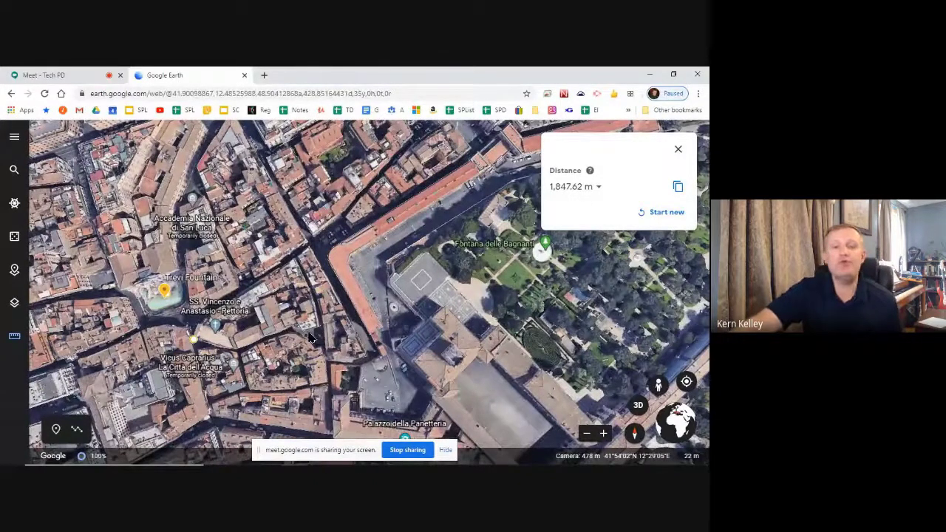
Step: Review the whole measured path between the Colosseum and the Trevi Fountain from farther out over Rome, and close the measurement
{"action": "scroll", "coordinate": [236, 380], "scroll_direction": "down", "scroll_amount": 5}
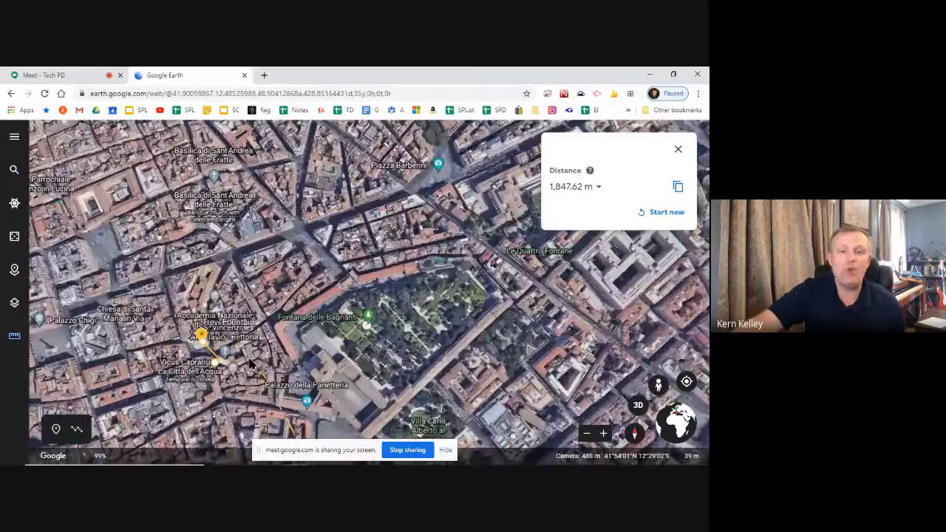
{"action": "scroll", "coordinate": [251, 364], "scroll_direction": "down", "scroll_amount": 8}
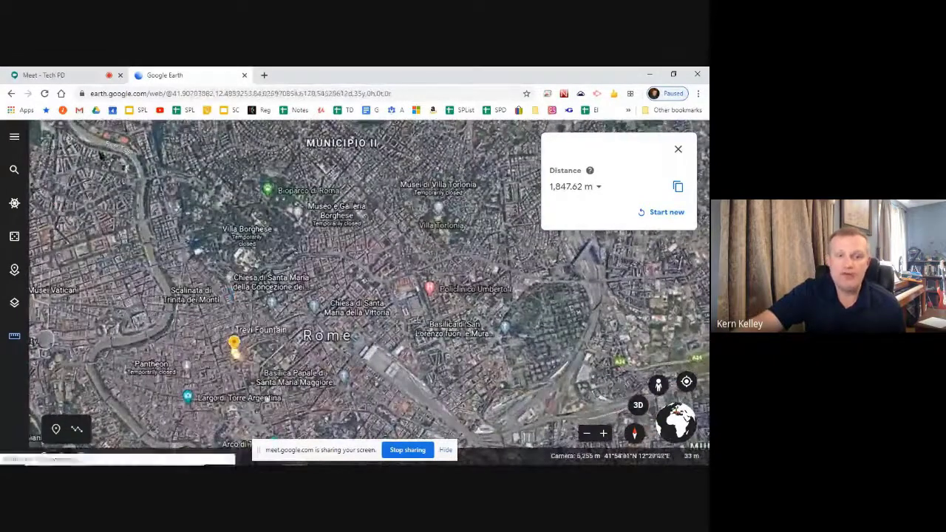
{"action": "left_click_drag", "start_coordinate": [250, 323], "coordinate": [380, 132]}
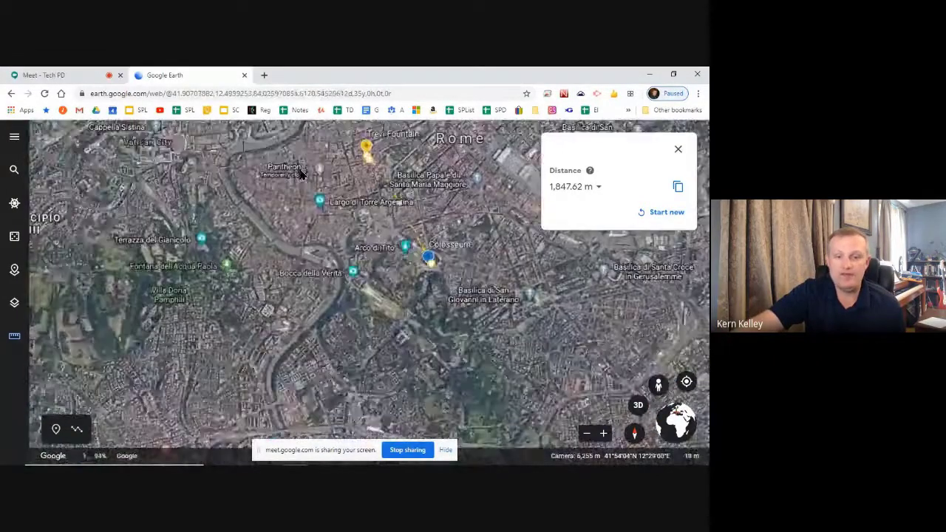
{"action": "scroll", "coordinate": [392, 278], "scroll_direction": "down", "scroll_amount": 3}
{"action": "left_click_drag", "start_coordinate": [419, 238], "coordinate": [280, 353]}
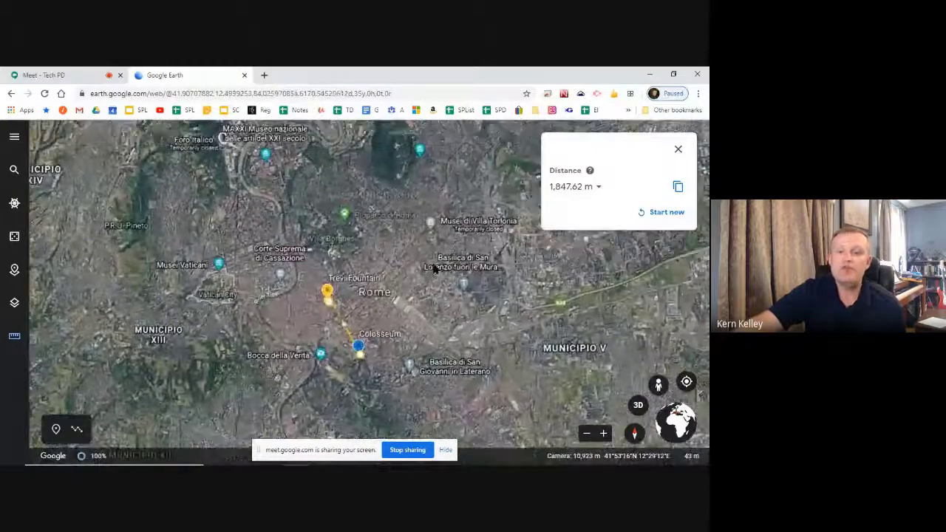
{"action": "scroll", "coordinate": [440, 272], "scroll_direction": "down", "scroll_amount": 3}
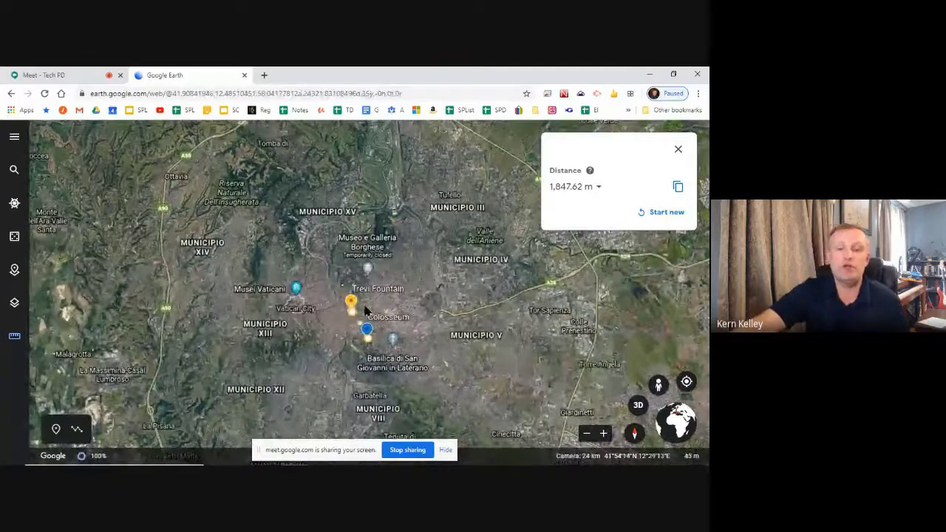
{"action": "scroll", "coordinate": [386, 327], "scroll_direction": "up", "scroll_amount": 3}
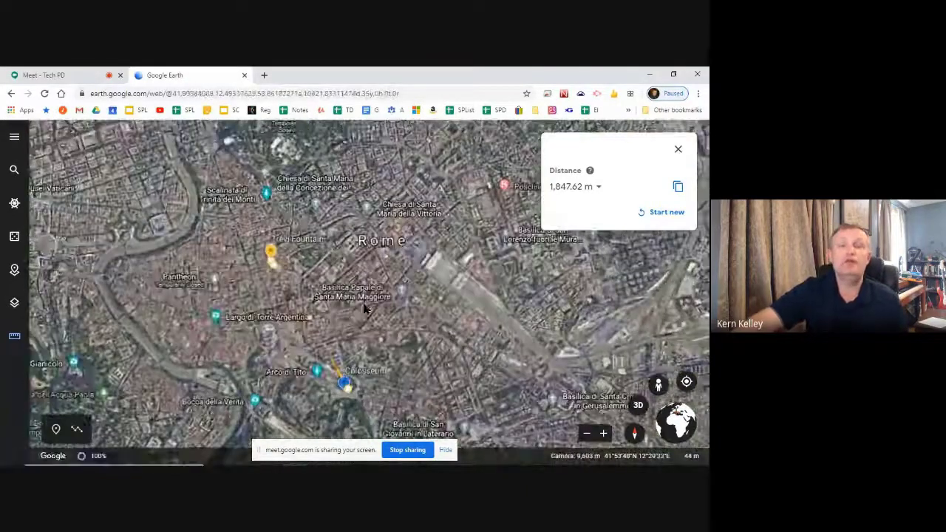
{"action": "scroll", "coordinate": [345, 307], "scroll_direction": "down", "scroll_amount": 3}
{"action": "scroll", "coordinate": [348, 306], "scroll_direction": "up", "scroll_amount": 3}
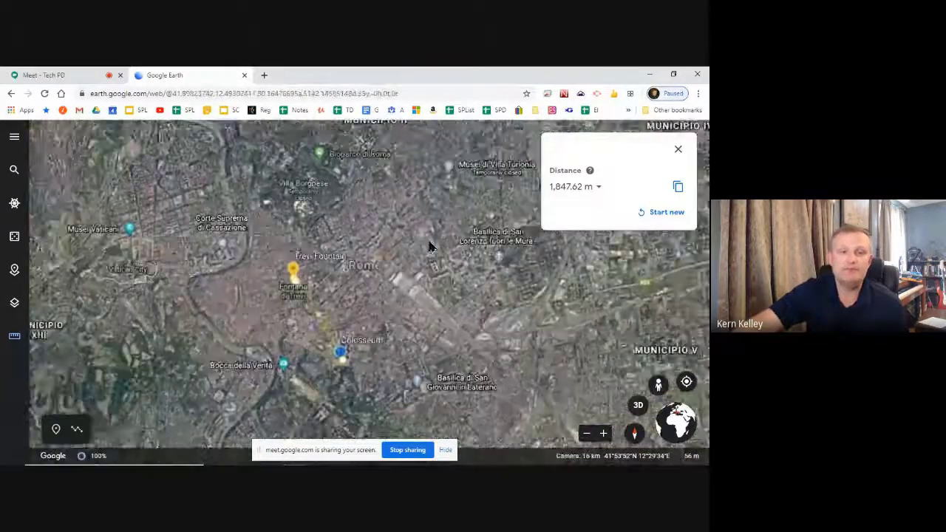
{"action": "left_click", "coordinate": [15, 336]}
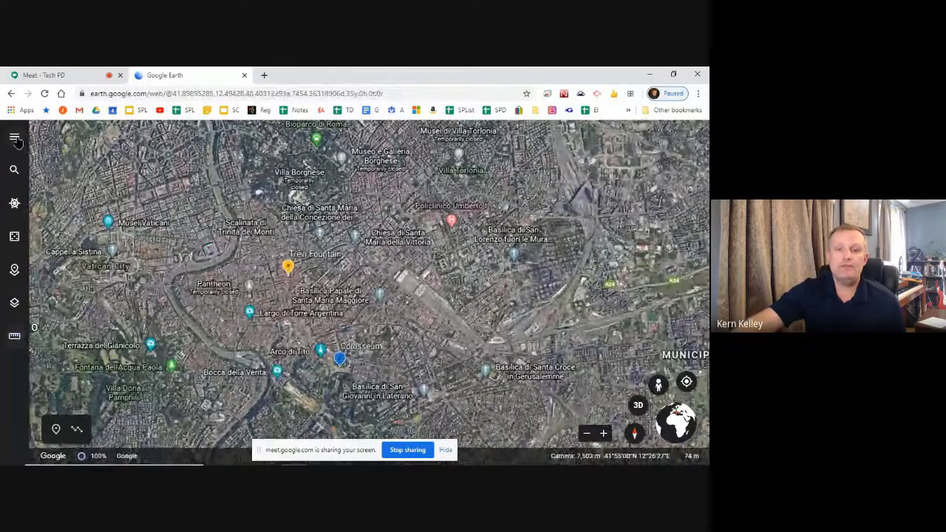
Step: Examine the whole globe from space, turning it between Europe, Africa, the Atlantic and North America
{"action": "scroll", "coordinate": [218, 237], "scroll_direction": "up", "scroll_amount": 5}
{"action": "scroll", "coordinate": [270, 203], "scroll_direction": "down", "scroll_amount": 5}
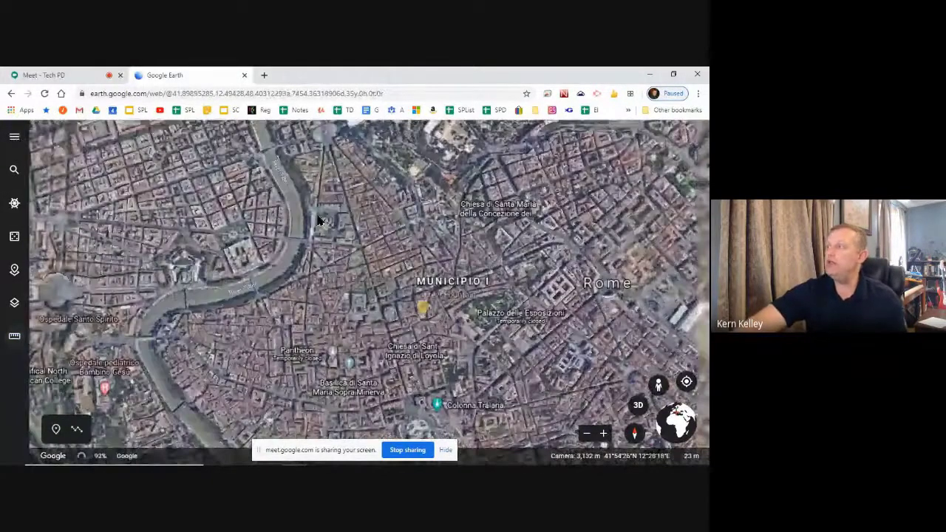
{"action": "scroll", "coordinate": [319, 220], "scroll_direction": "down", "scroll_amount": 10}
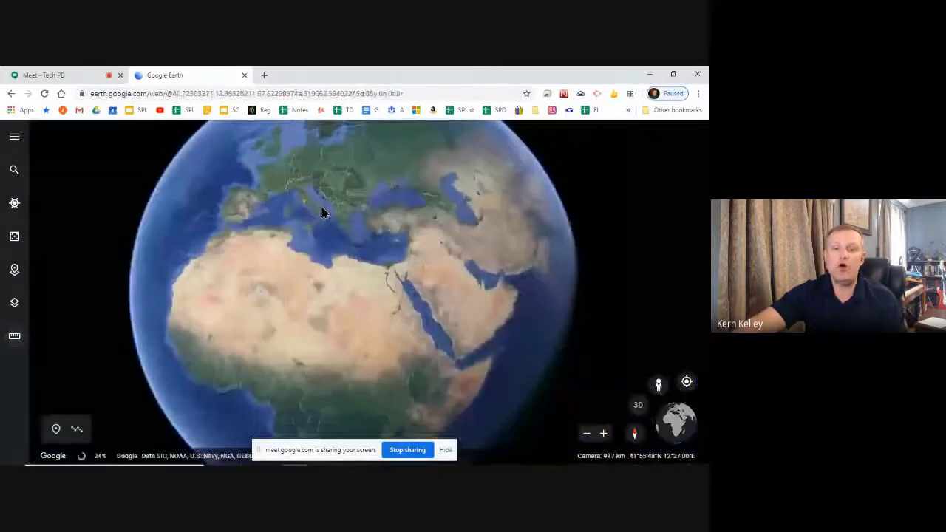
{"action": "left_click_drag", "start_coordinate": [272, 275], "coordinate": [304, 283]}
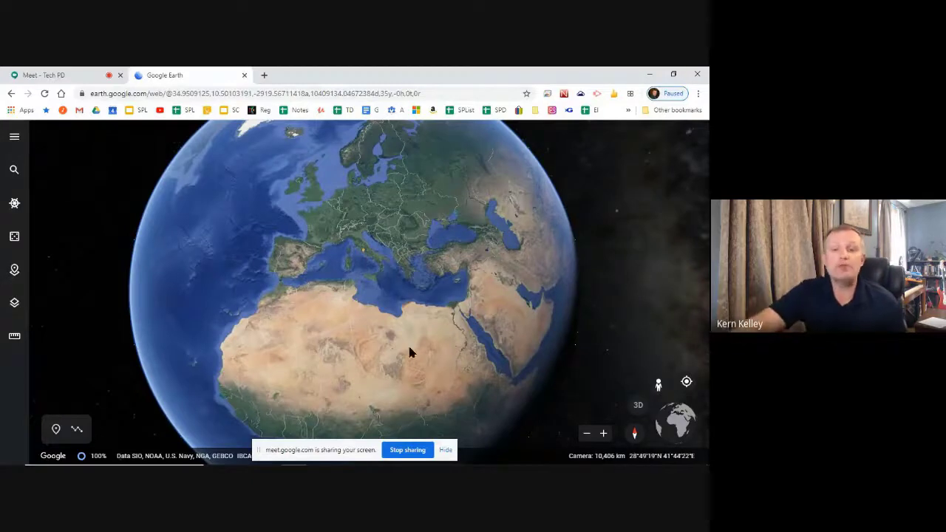
{"action": "left_click_drag", "start_coordinate": [412, 353], "coordinate": [289, 353]}
{"action": "left_click_drag", "start_coordinate": [509, 268], "coordinate": [308, 327]}
{"action": "left_click_drag", "start_coordinate": [421, 329], "coordinate": [290, 326]}
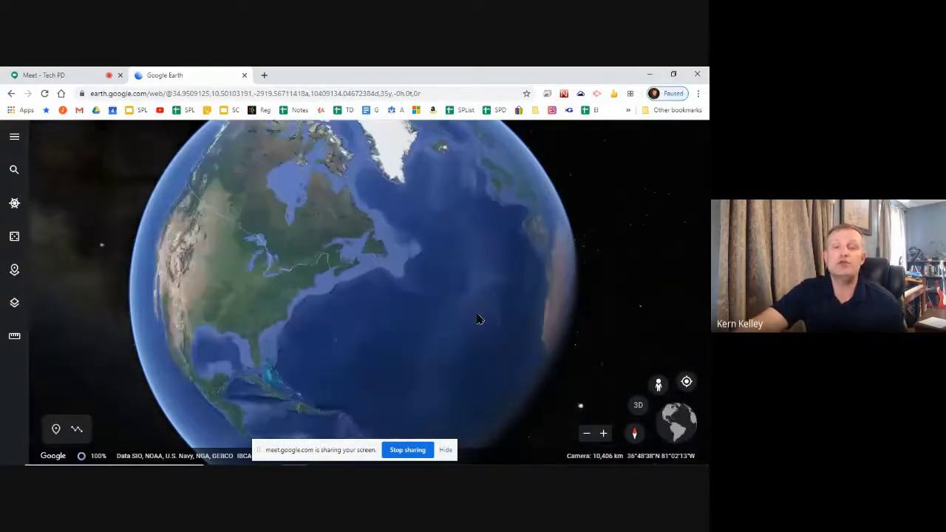
{"action": "left_click_drag", "start_coordinate": [477, 318], "coordinate": [274, 323]}
{"action": "scroll", "coordinate": [425, 277], "scroll_direction": "up", "scroll_amount": 10}
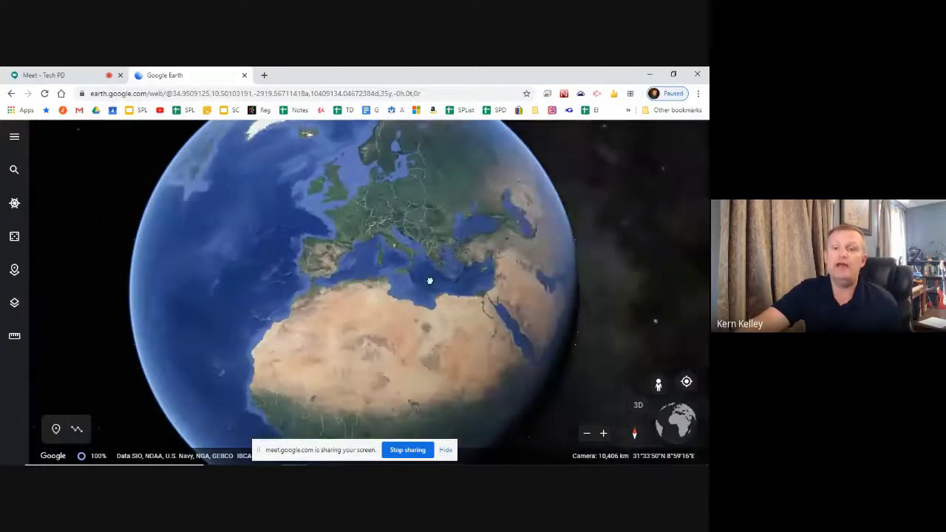